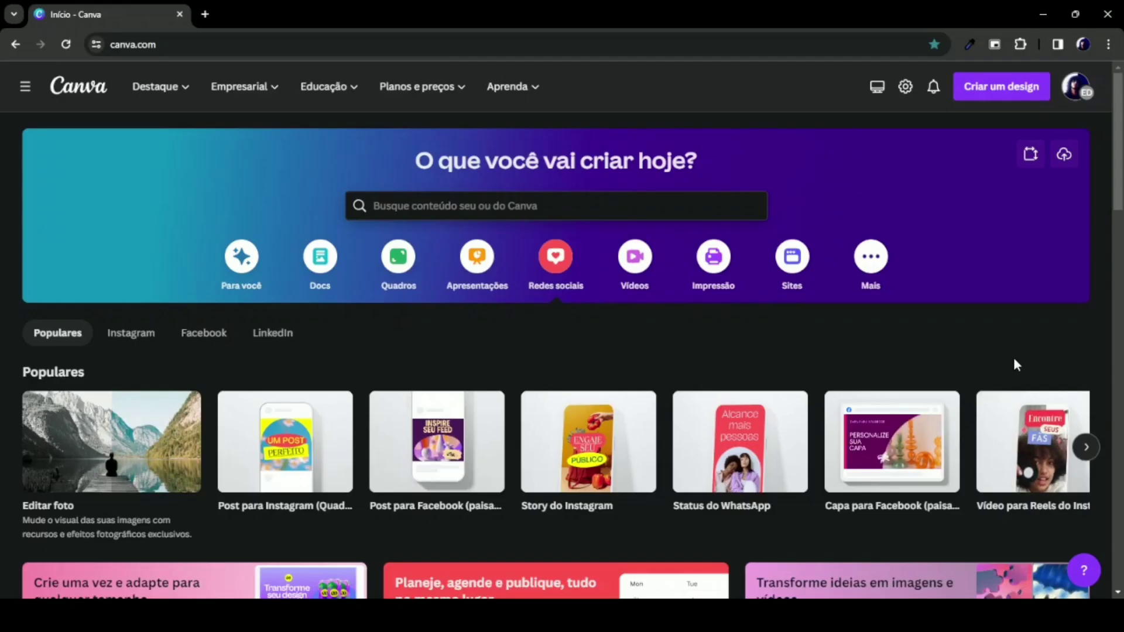
- Look over the uploaded images and the web image search for "pizza pepperoni png"
mouse_move(1021, 469)
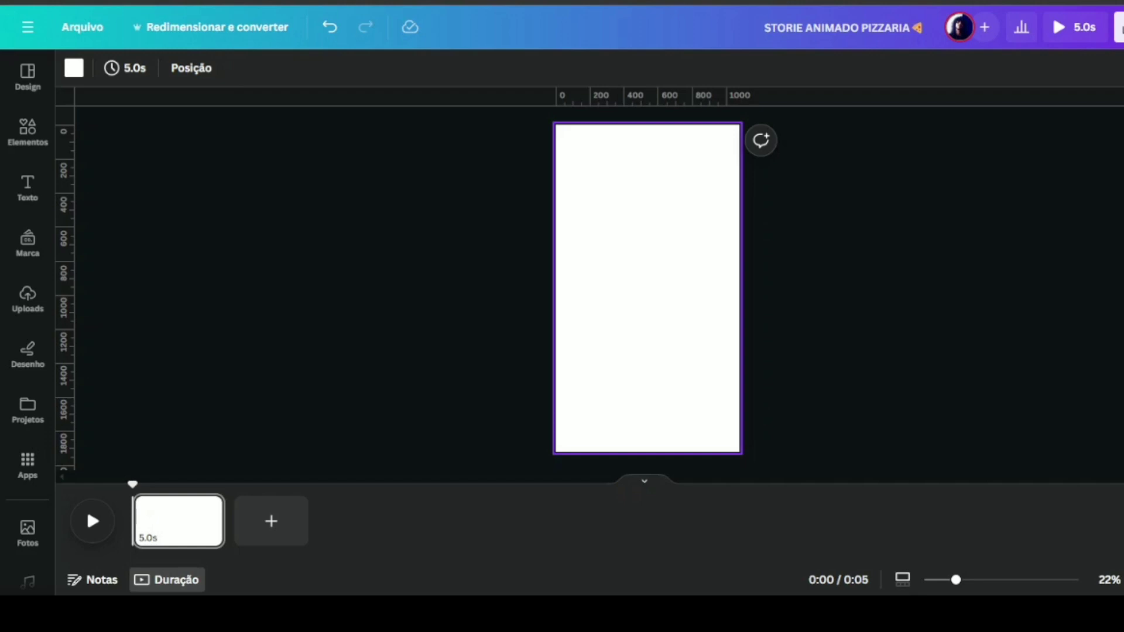
left_click(27, 298)
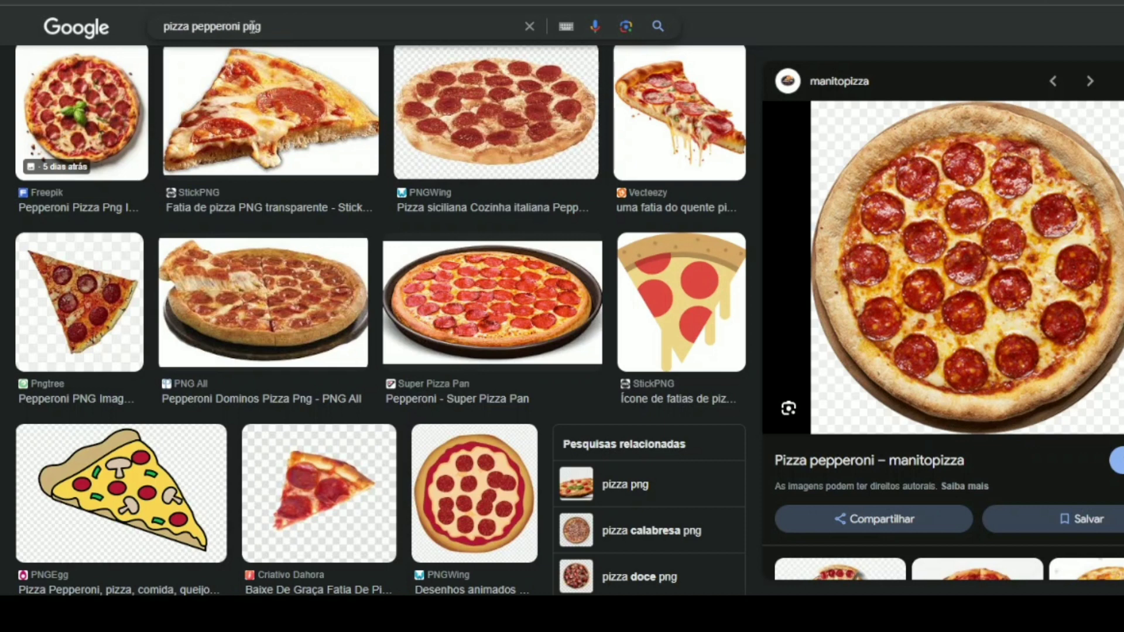
left_click(253, 27)
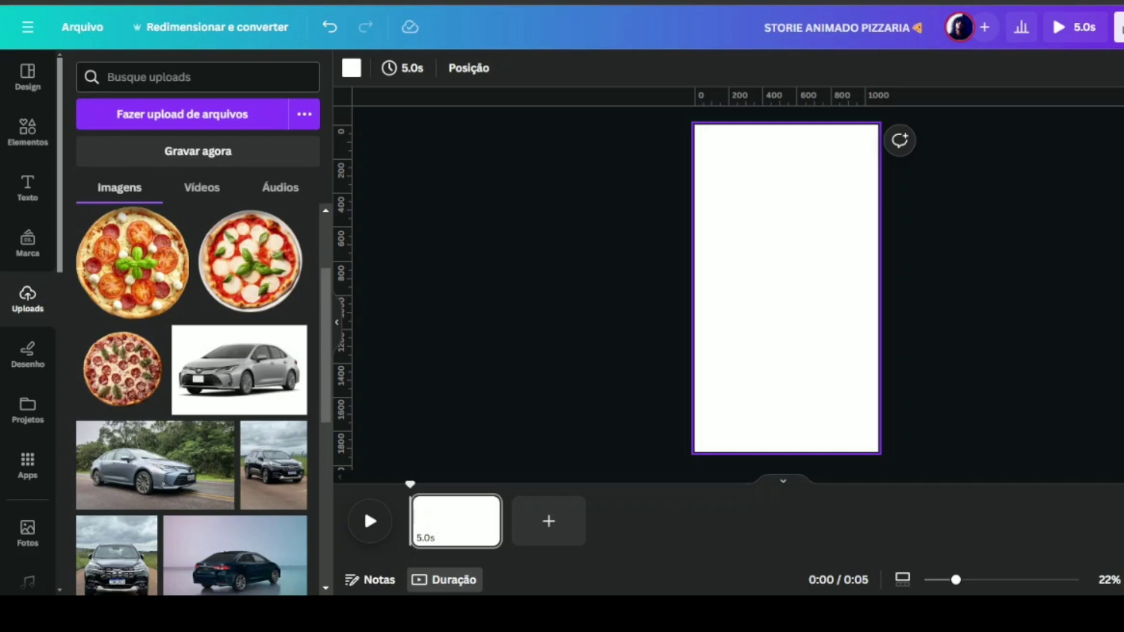
- Search the photo library for "itália bandeira" and add the waving Italian flag photo to the blank page
left_click(28, 533)
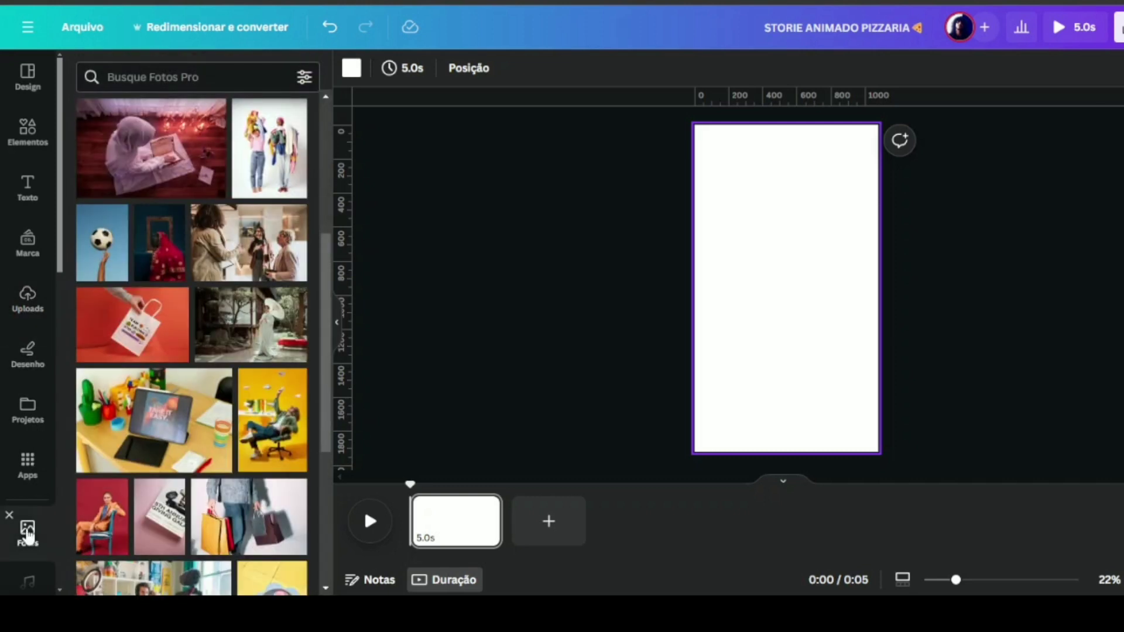
left_click(176, 78)
left_click(168, 147)
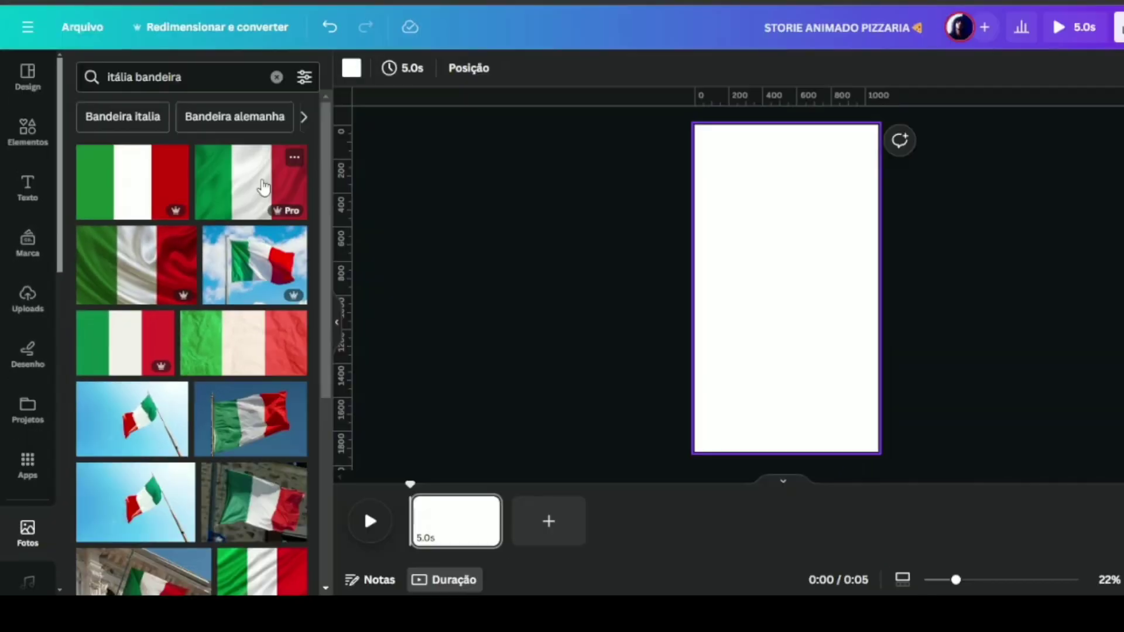
left_click(263, 186)
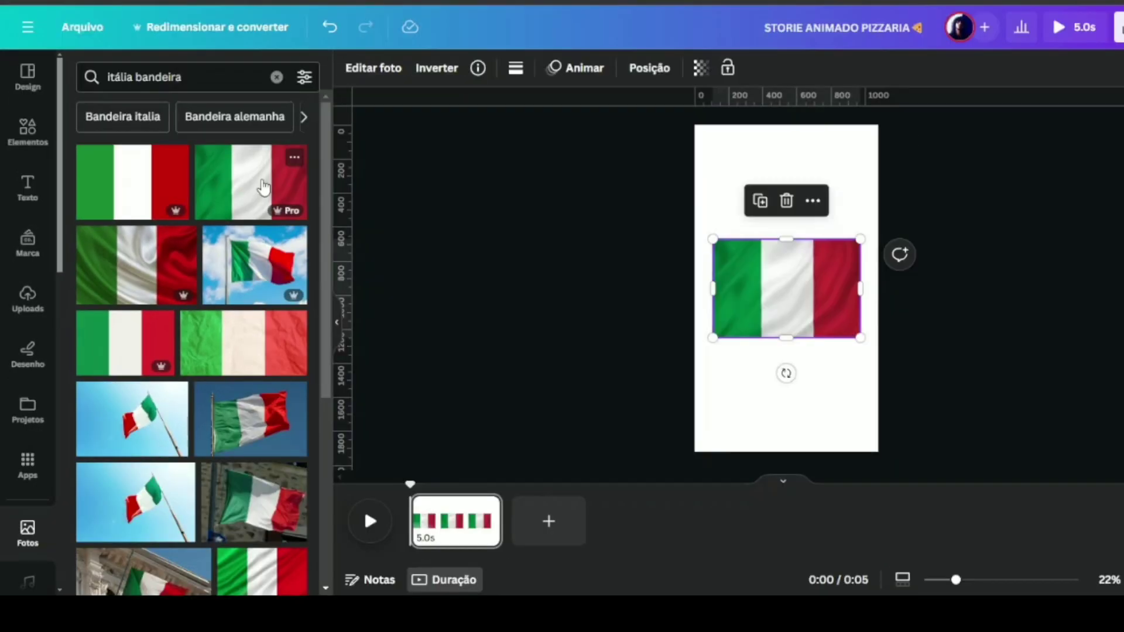
- Set the Italian flag photo as the page background
right_click(795, 282)
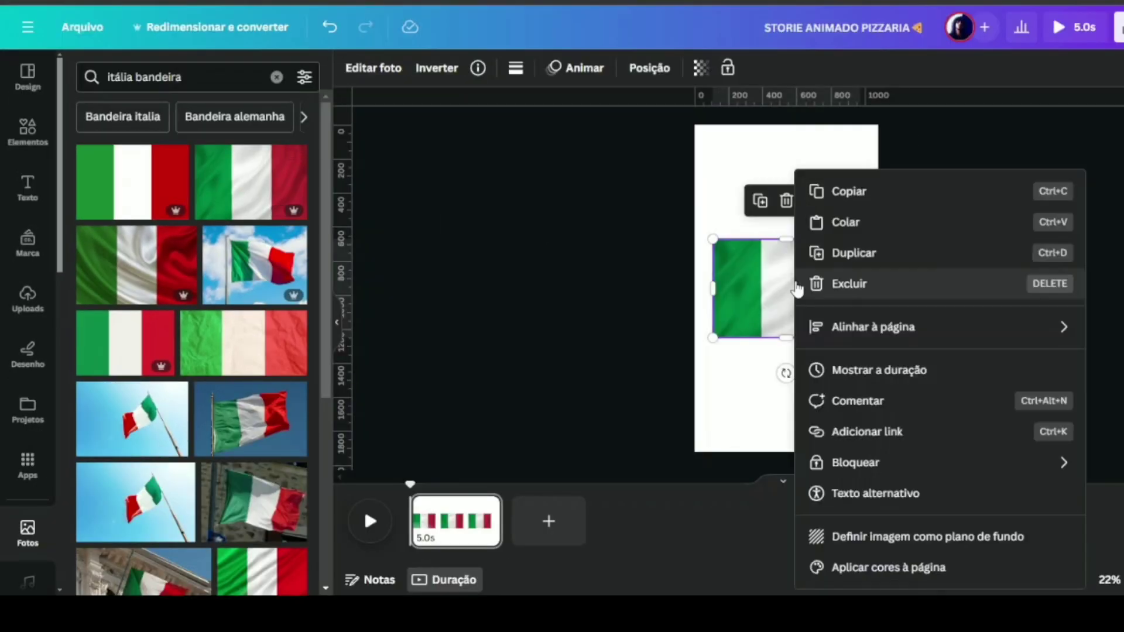
left_click(923, 535)
left_click(795, 228)
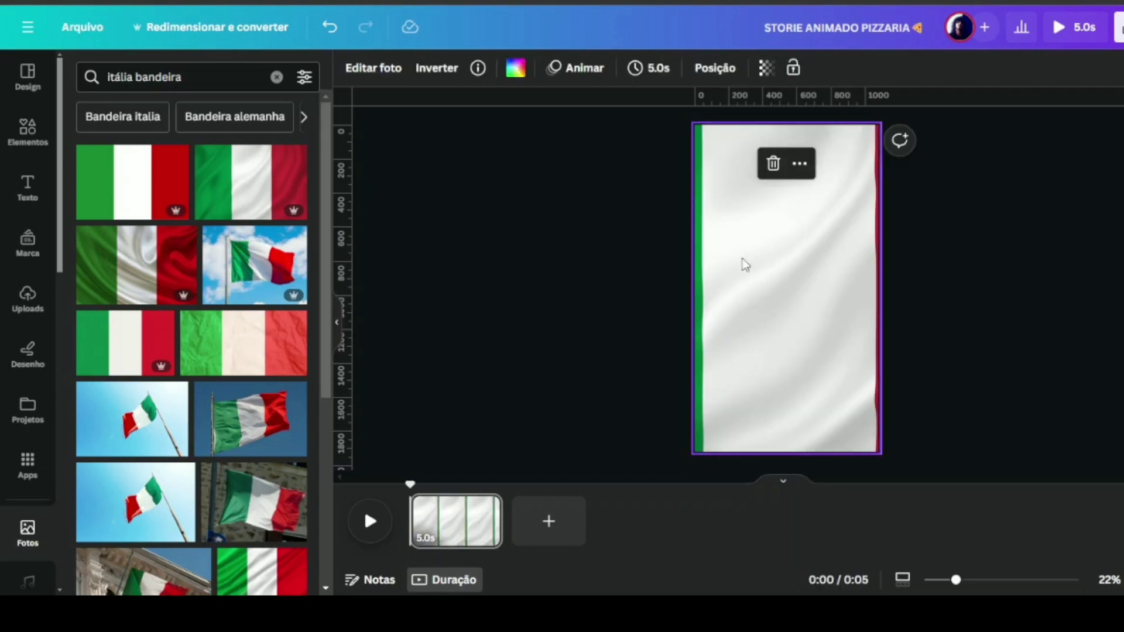
- Crop the flag background by shifting and enlarging it so only the green stripe fills the page
left_click(384, 75)
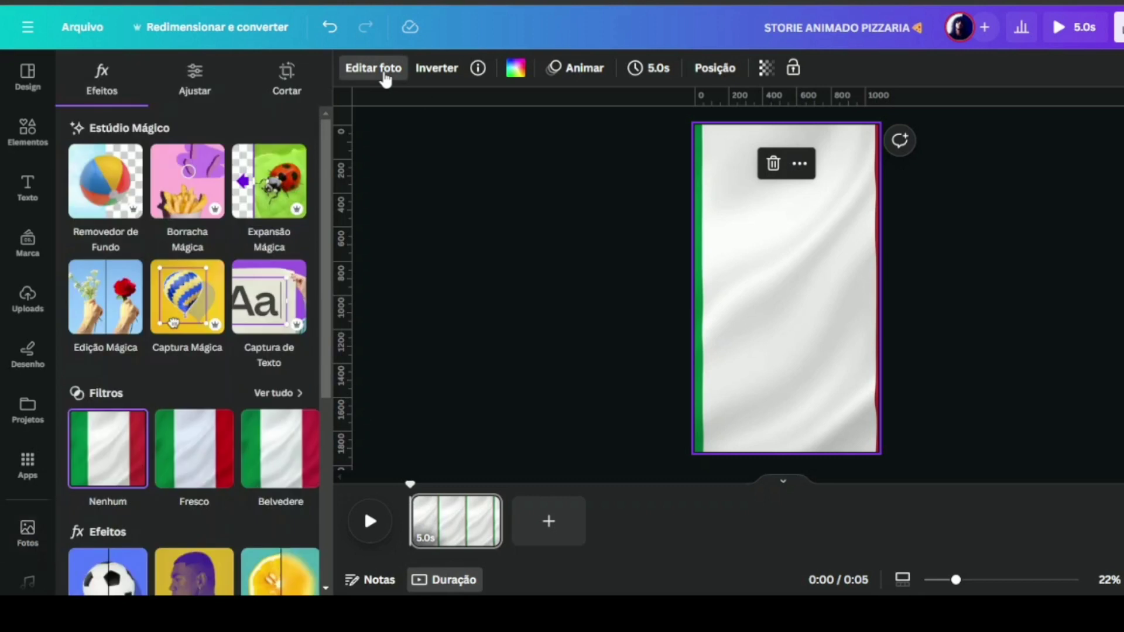
left_click(292, 82)
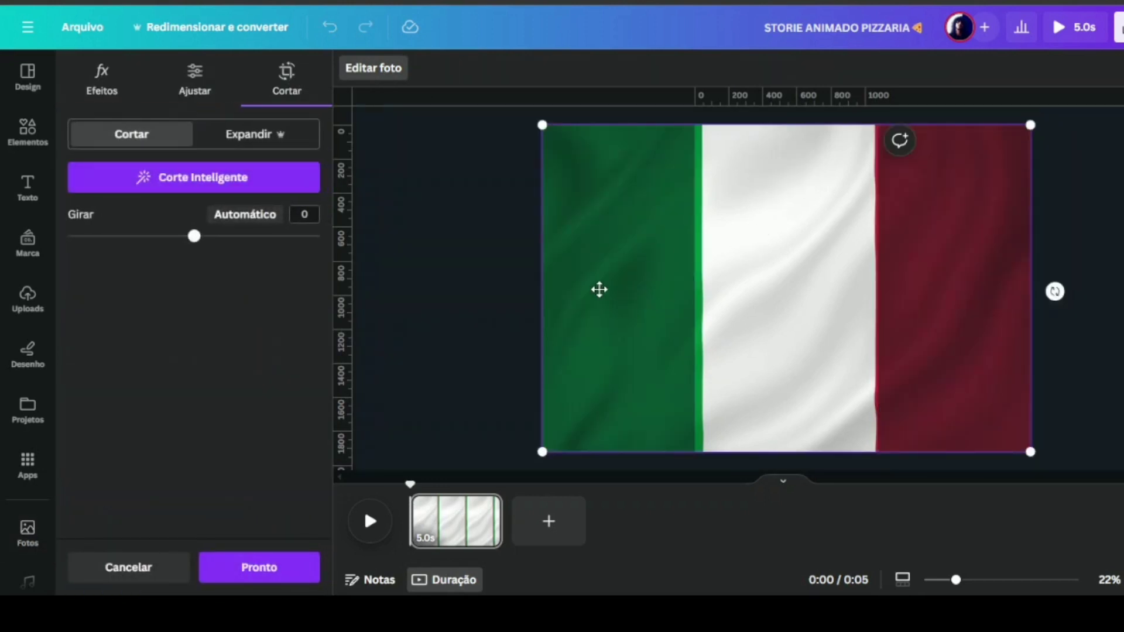
left_click_drag(599, 289, 765, 293)
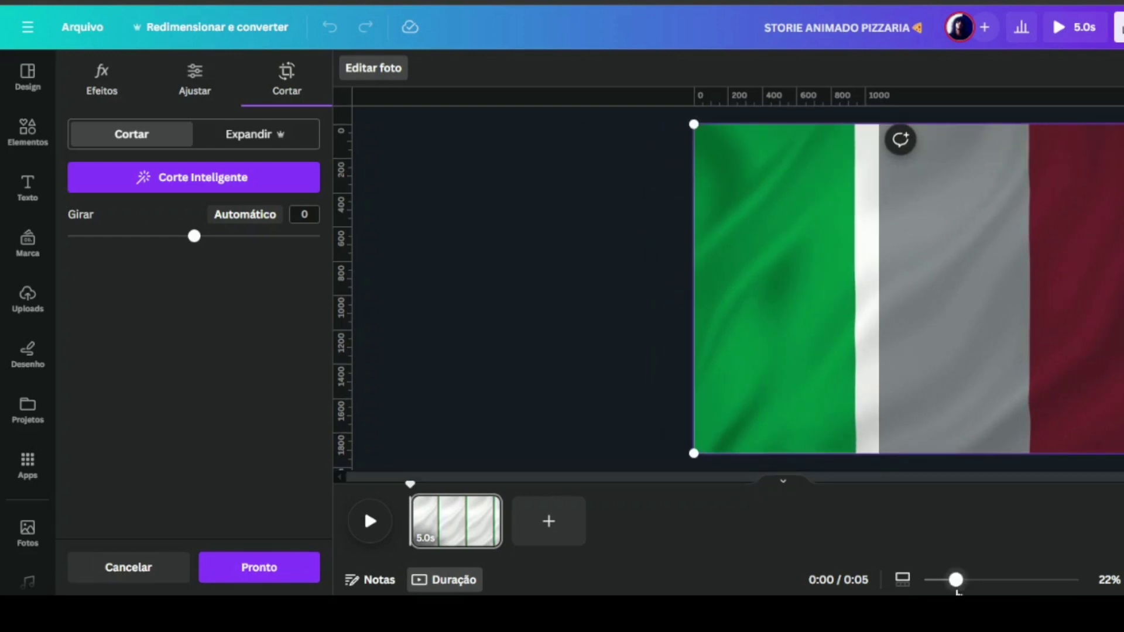
left_click_drag(957, 590, 943, 592)
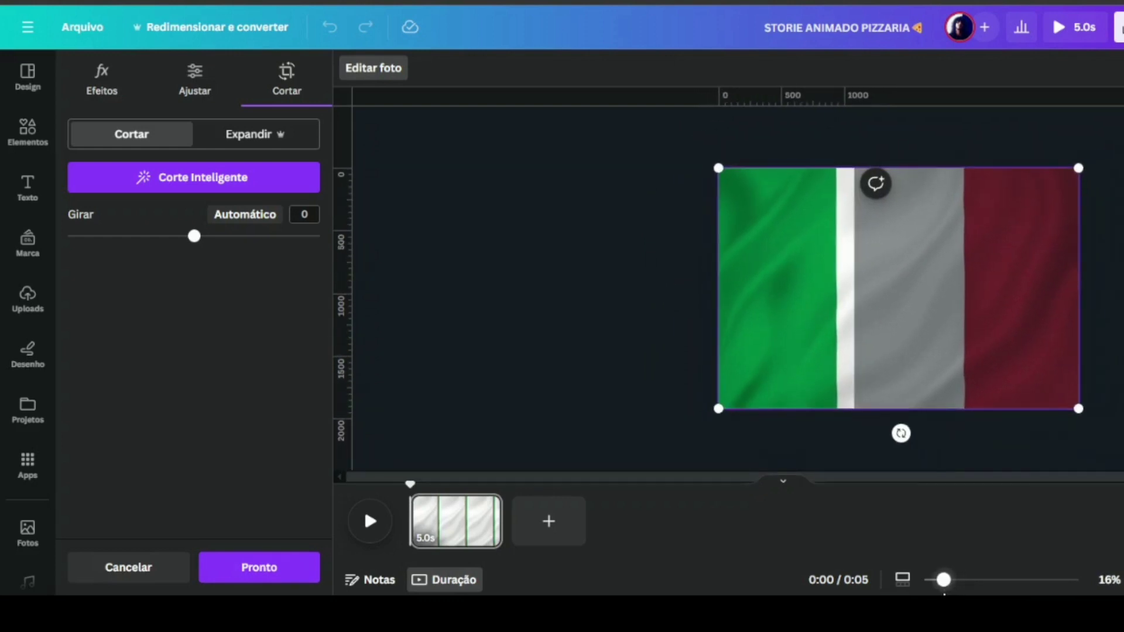
left_click_drag(1078, 409, 1123, 452)
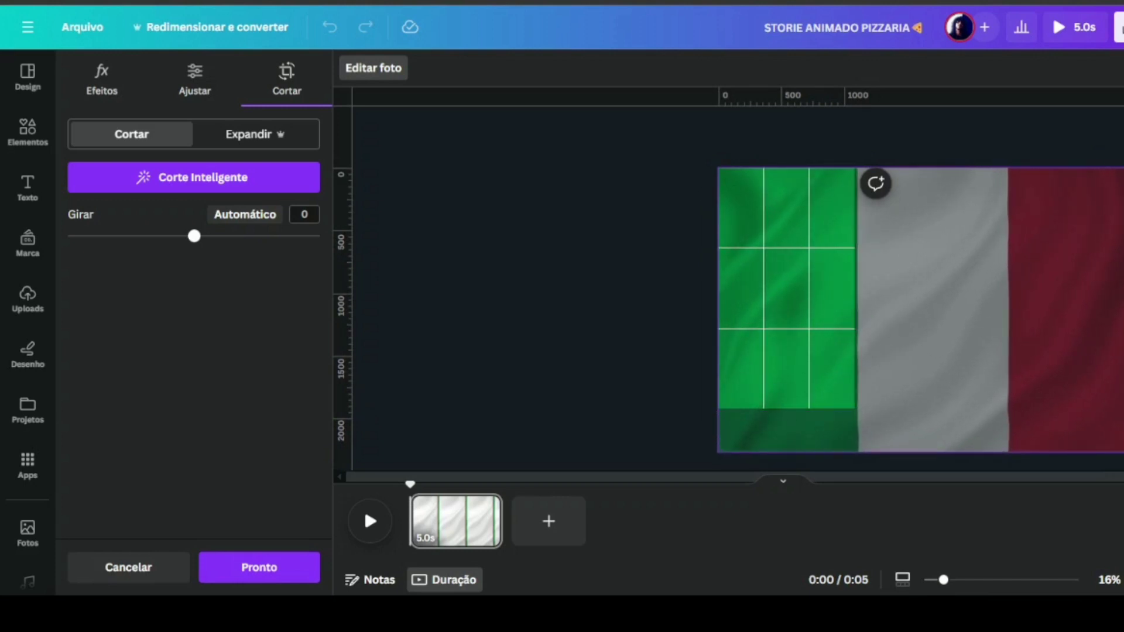
left_click(300, 575)
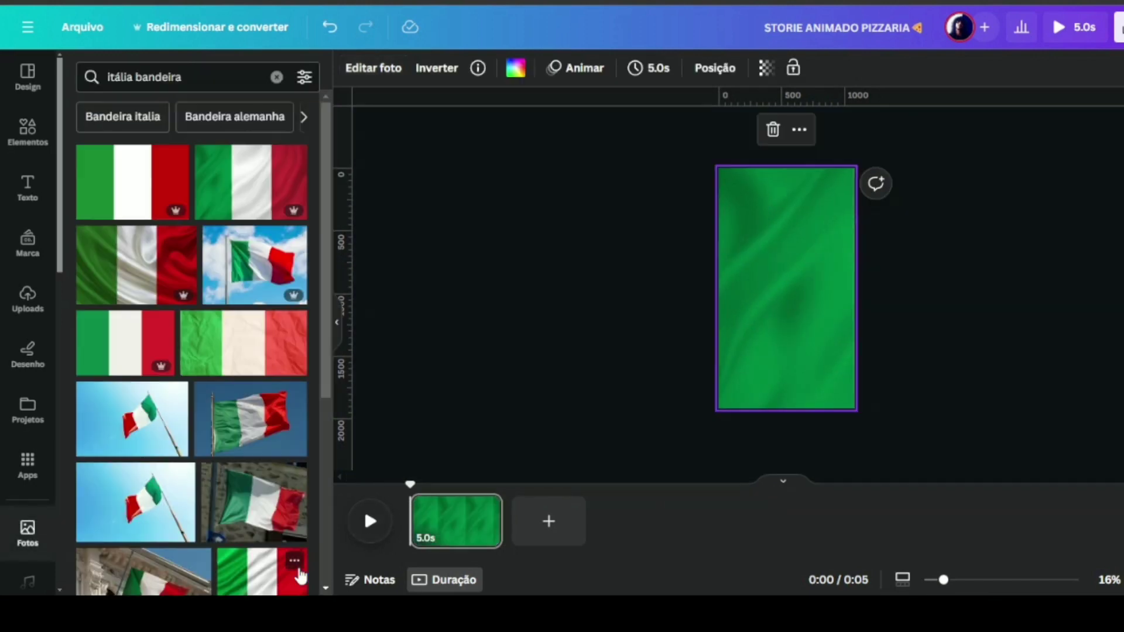
left_click_drag(943, 579, 959, 587)
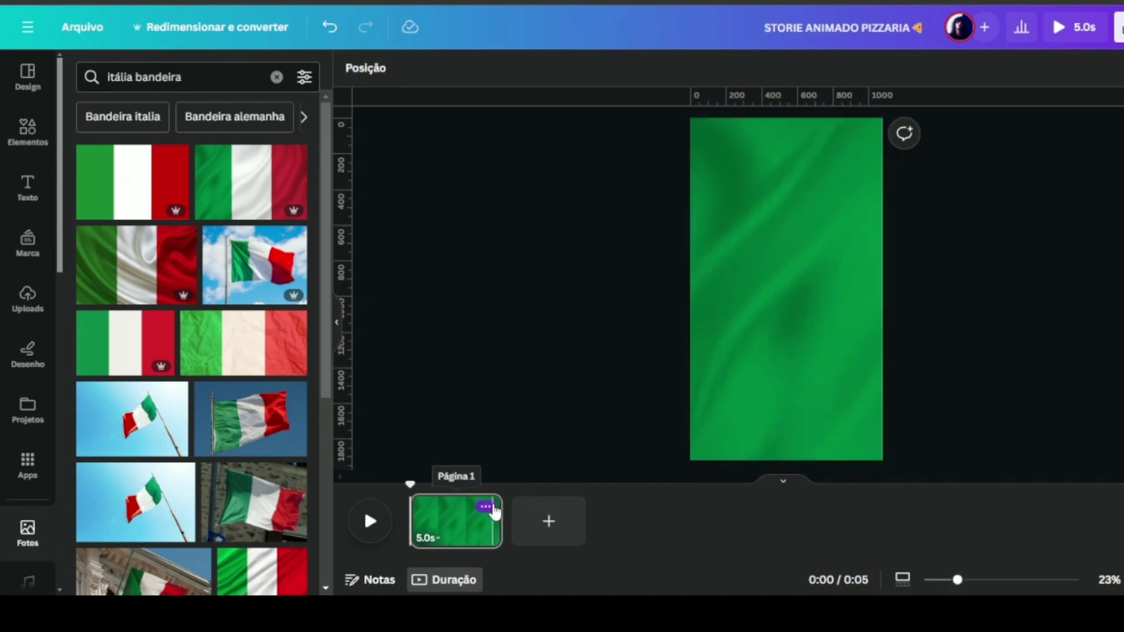
- Duplicate the green page and shift the copy's background crop so only the white stripe fills it
left_click(484, 507)
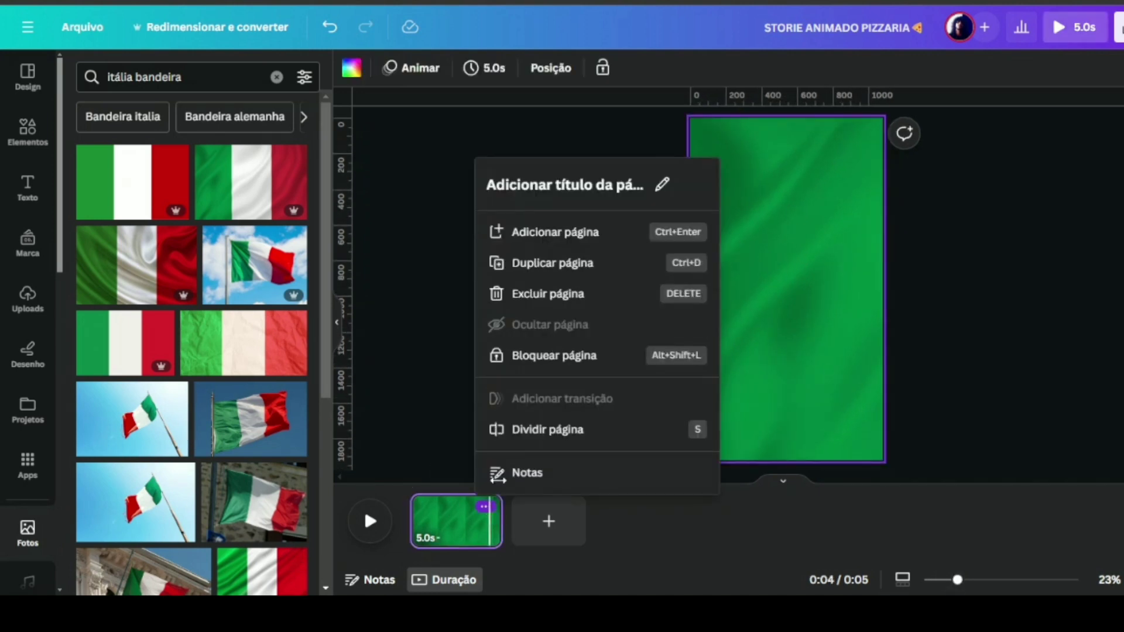
left_click(534, 263)
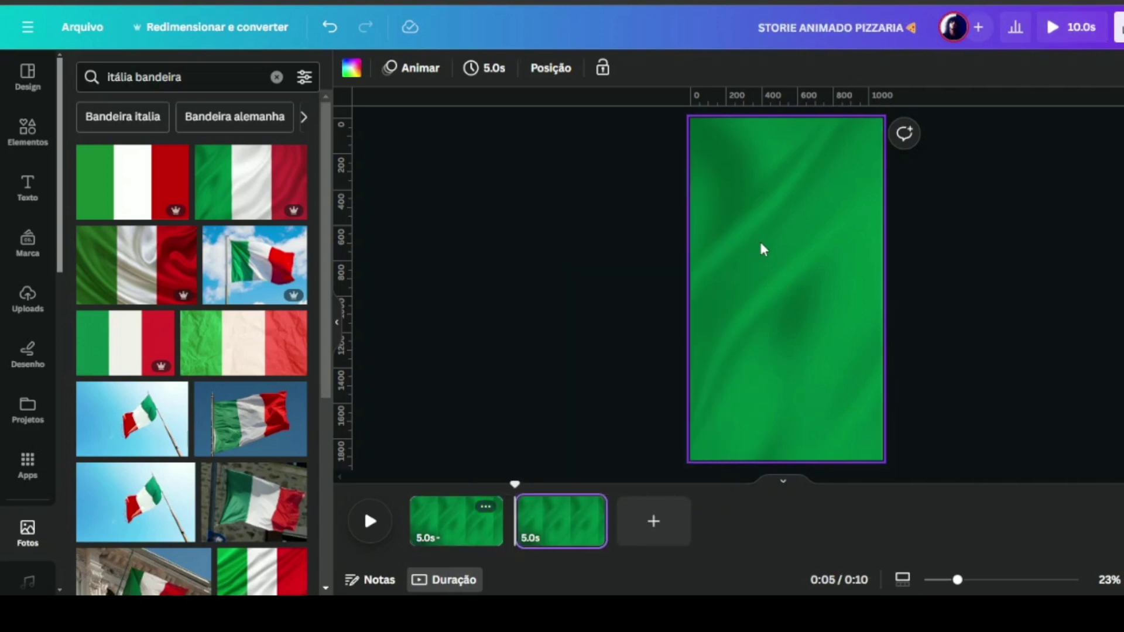
left_click(757, 186)
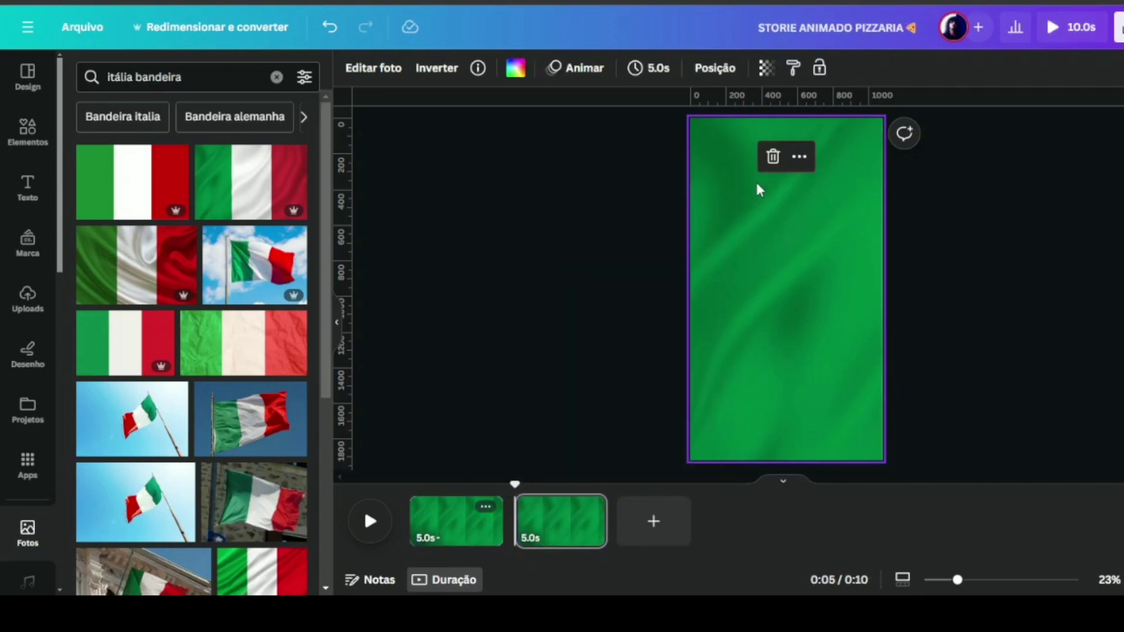
left_click(381, 71)
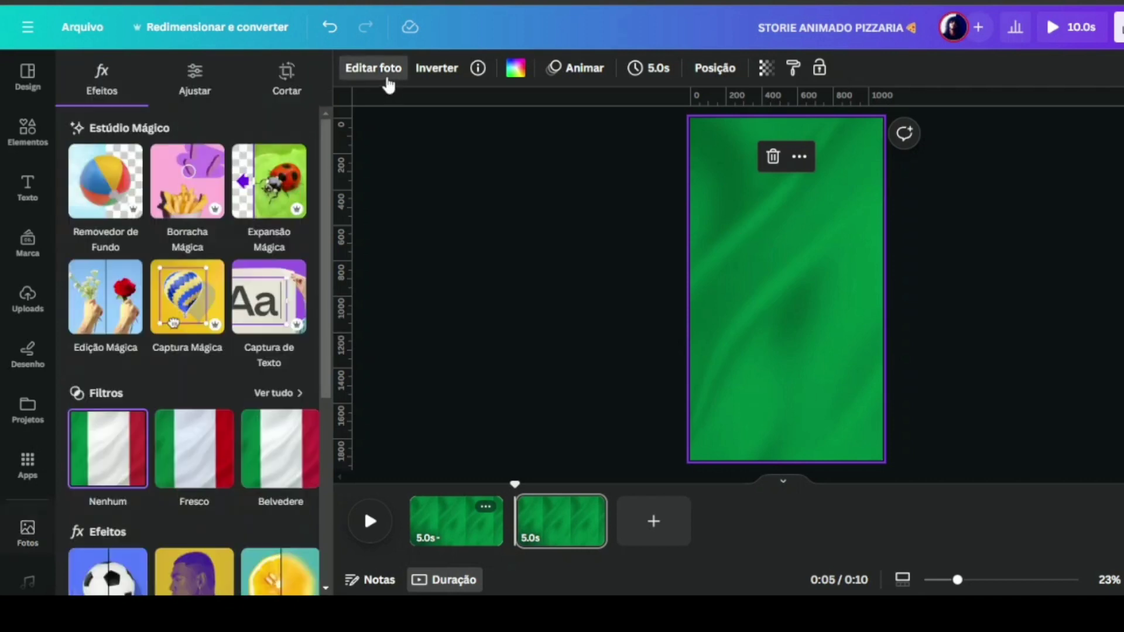
left_click(286, 73)
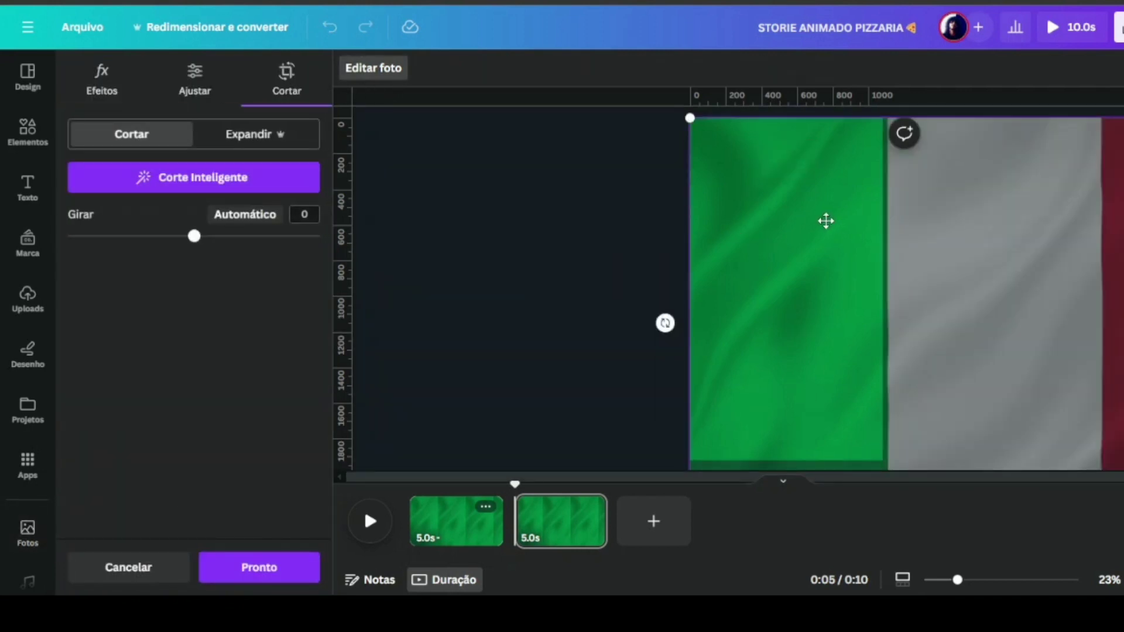
left_click_drag(825, 221, 606, 223)
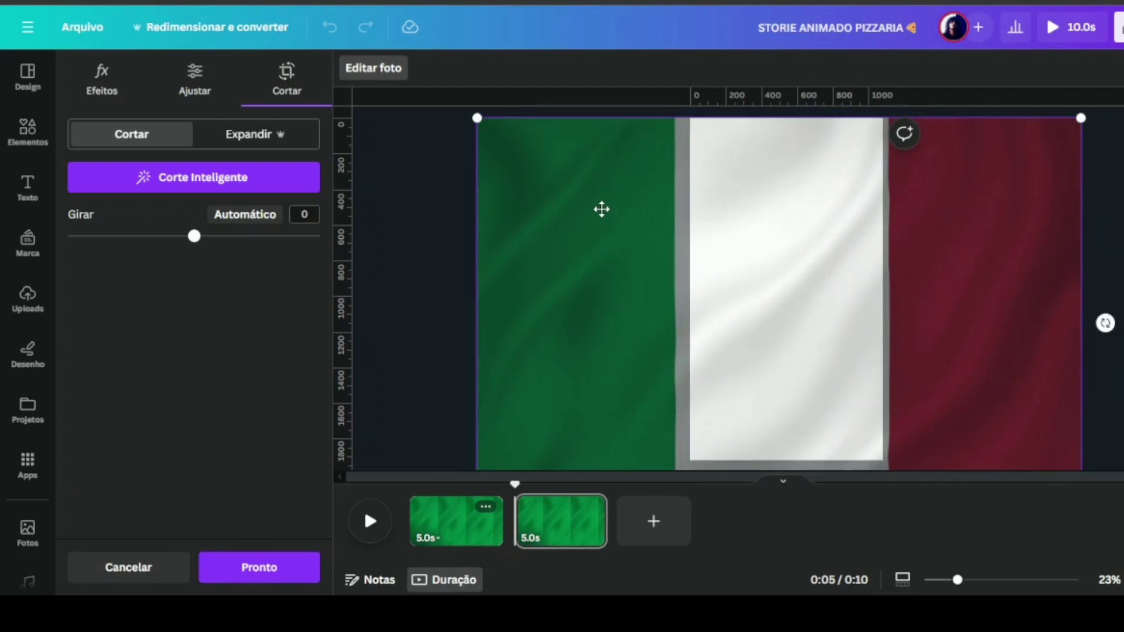
left_click(300, 567)
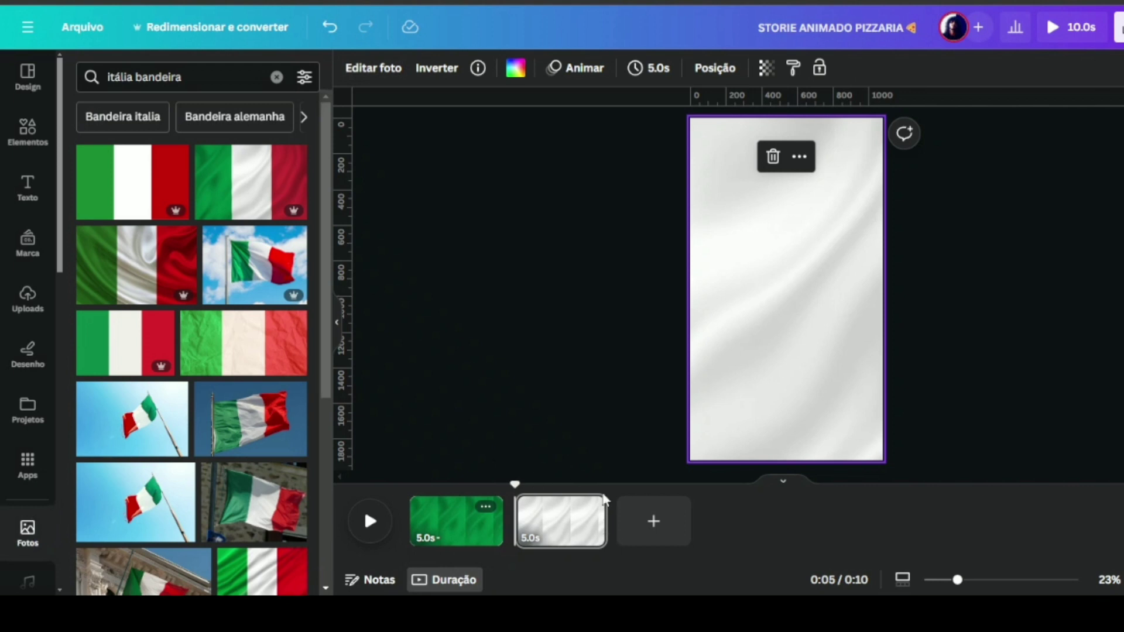
- Duplicate the white page, then shift and slightly enlarge the copy's background crop so only the red stripe fills it
left_click(592, 508)
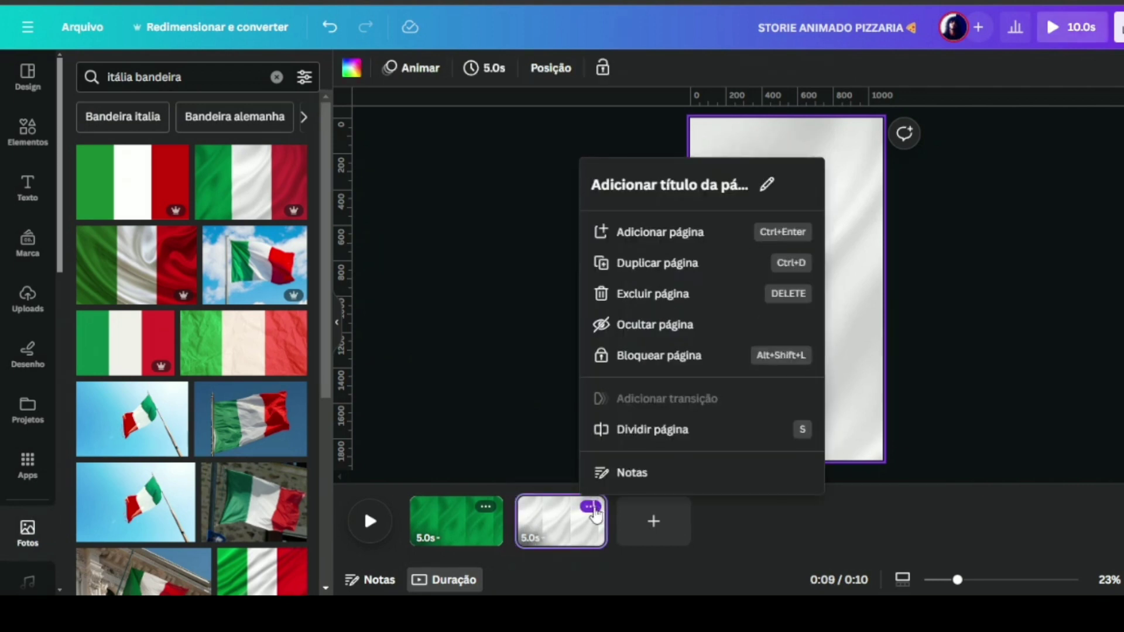
left_click(640, 261)
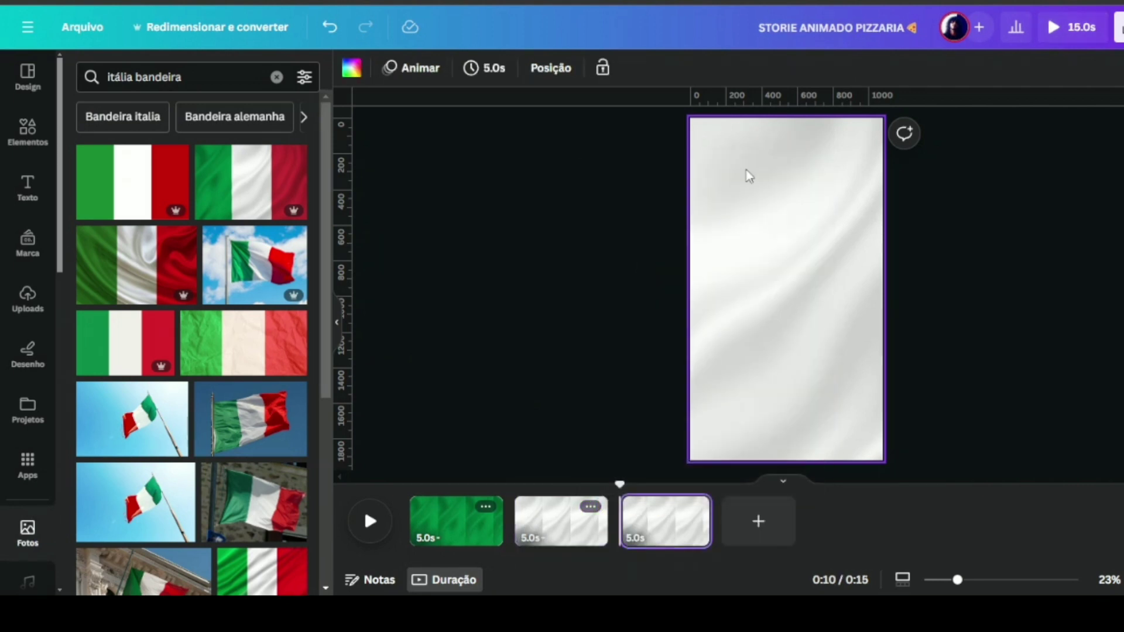
left_click(764, 210)
left_click(372, 76)
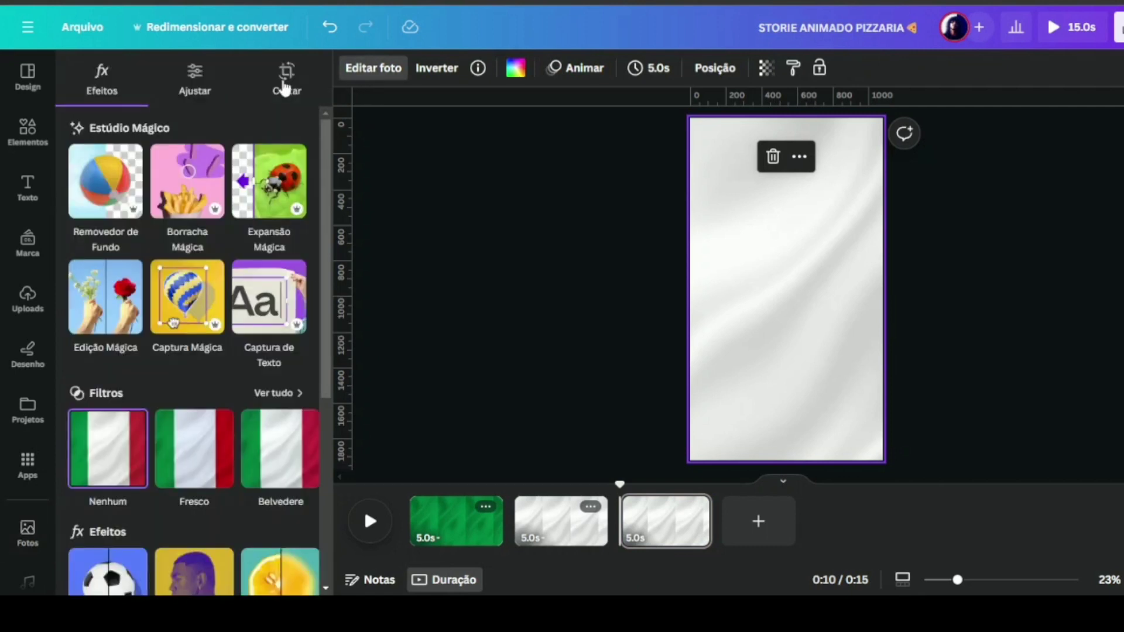
left_click(285, 82)
left_click_drag(803, 212, 588, 211)
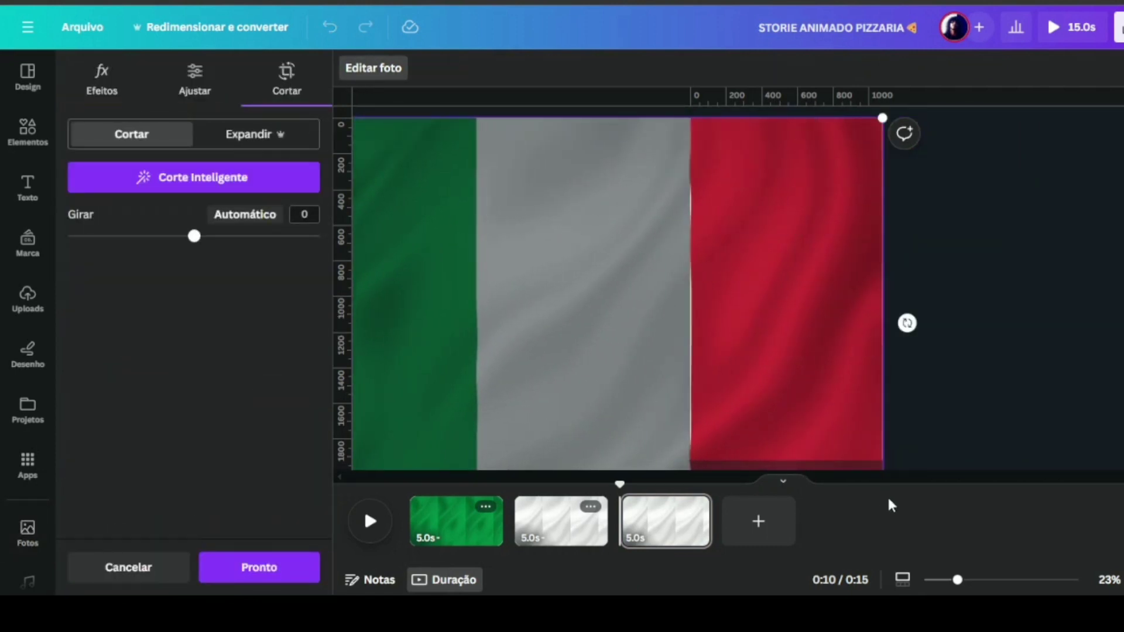
left_click_drag(954, 581, 941, 586)
left_click_drag(462, 437, 447, 440)
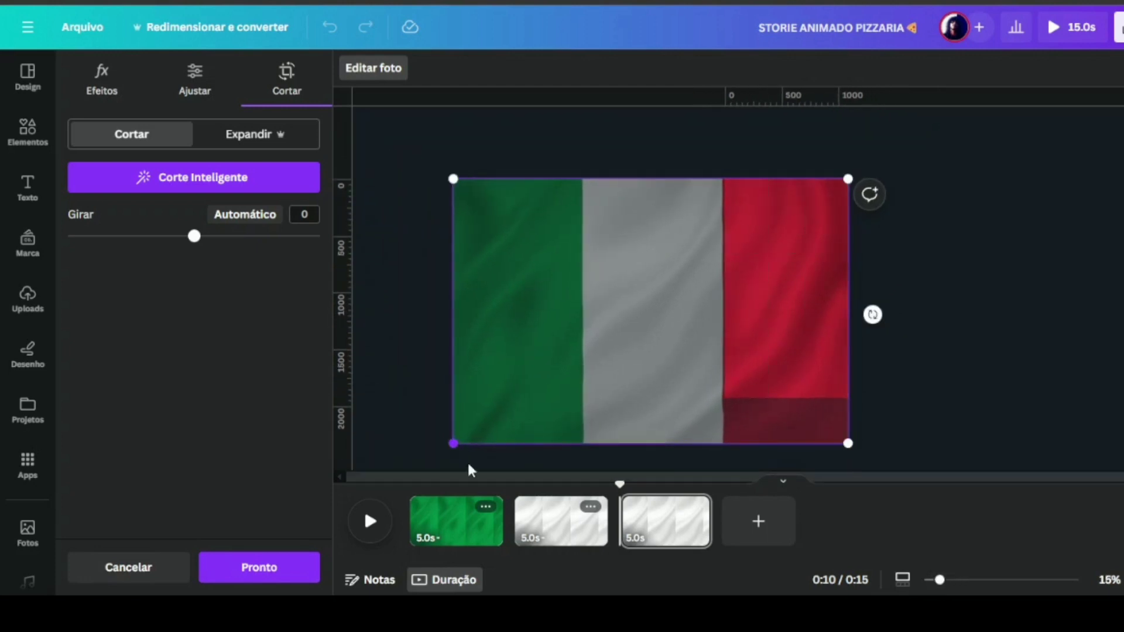
left_click(296, 567)
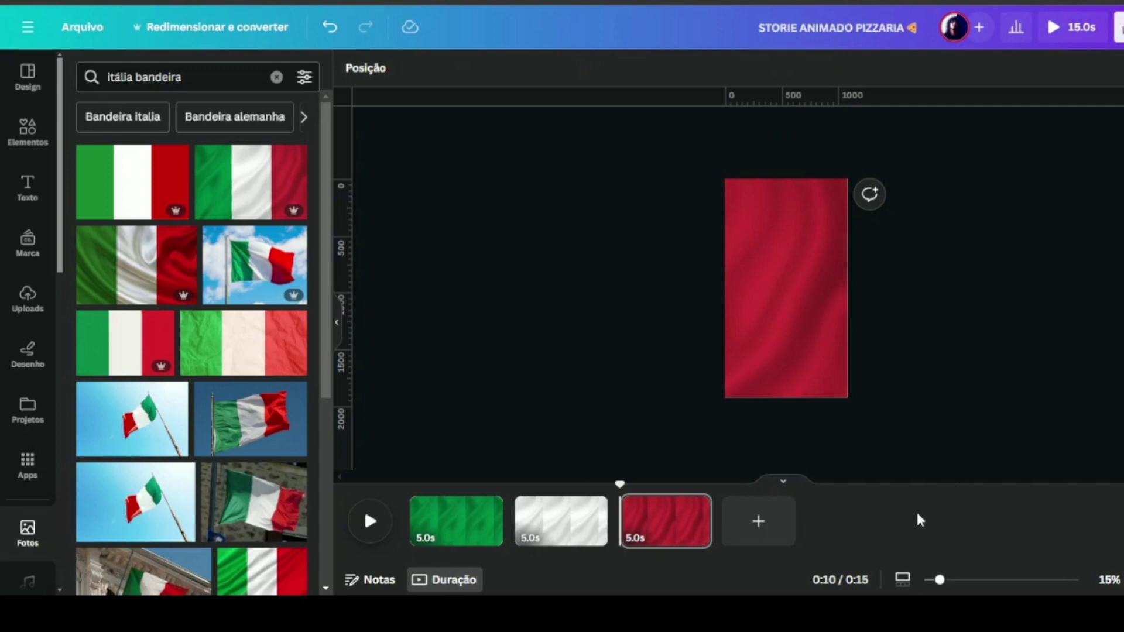
left_click_drag(941, 581, 957, 580)
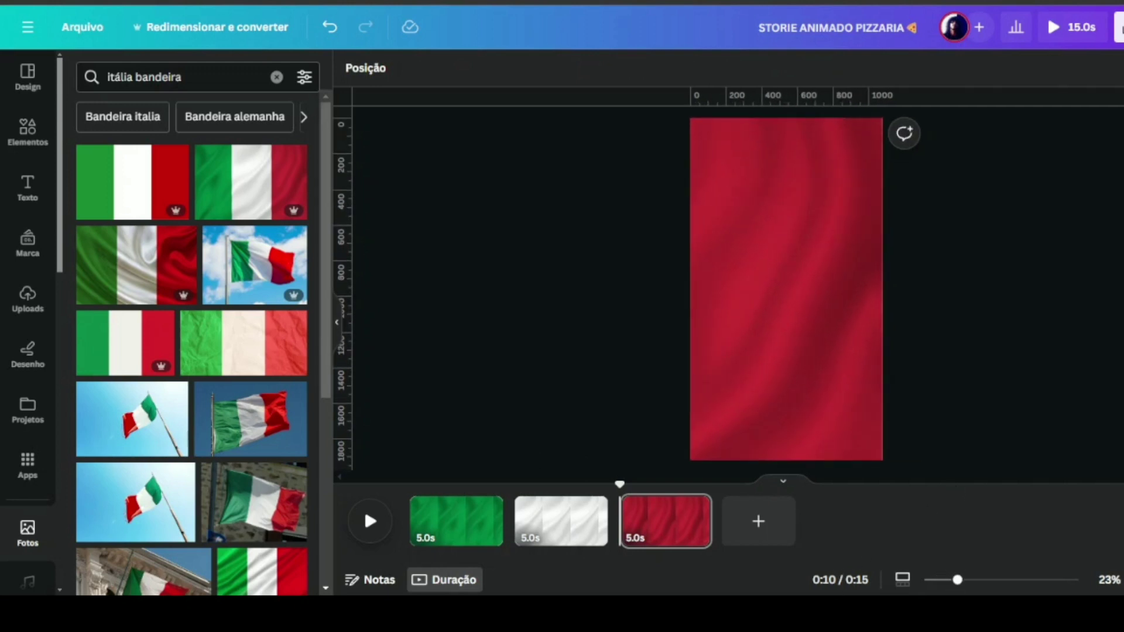
- Review the green, white and red pages one after another
left_click(338, 326)
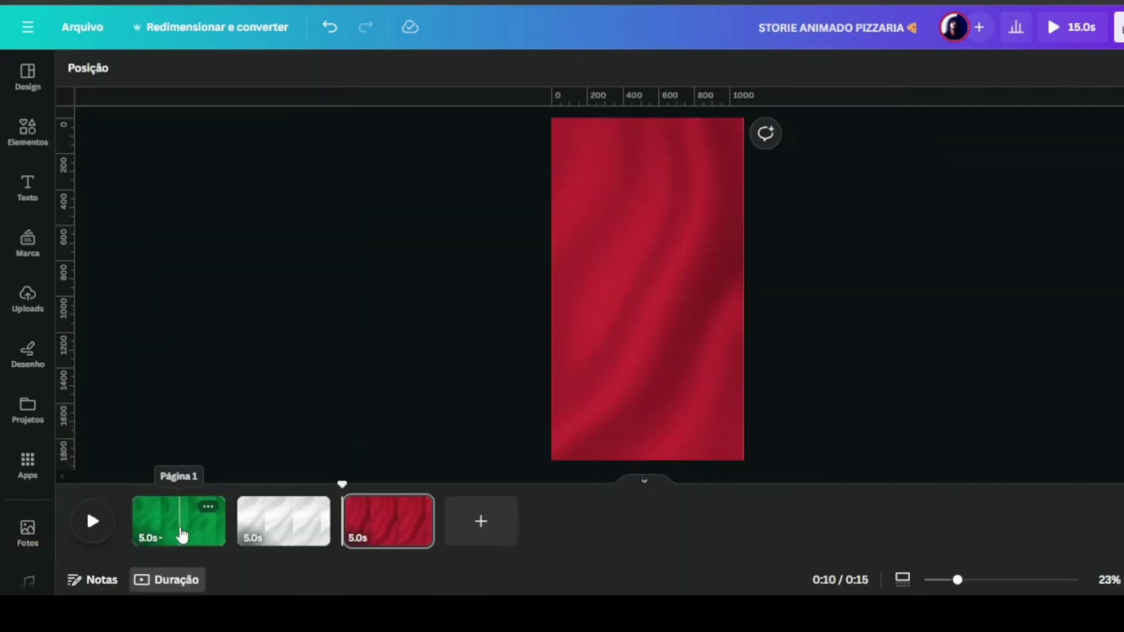
left_click(181, 532)
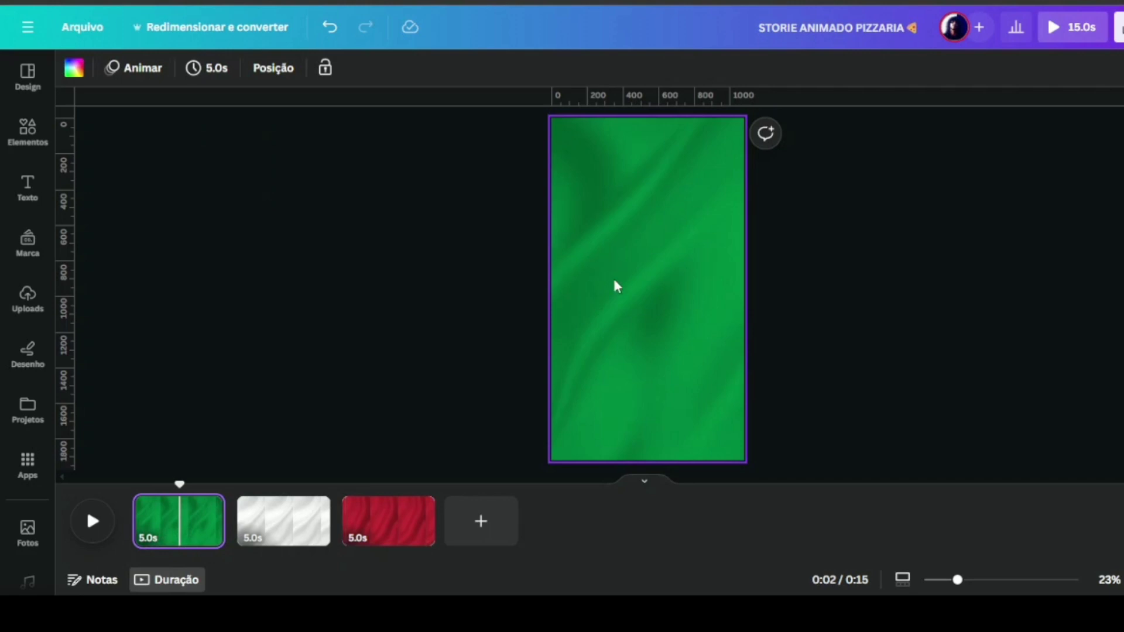
left_click(284, 521)
left_click(391, 521)
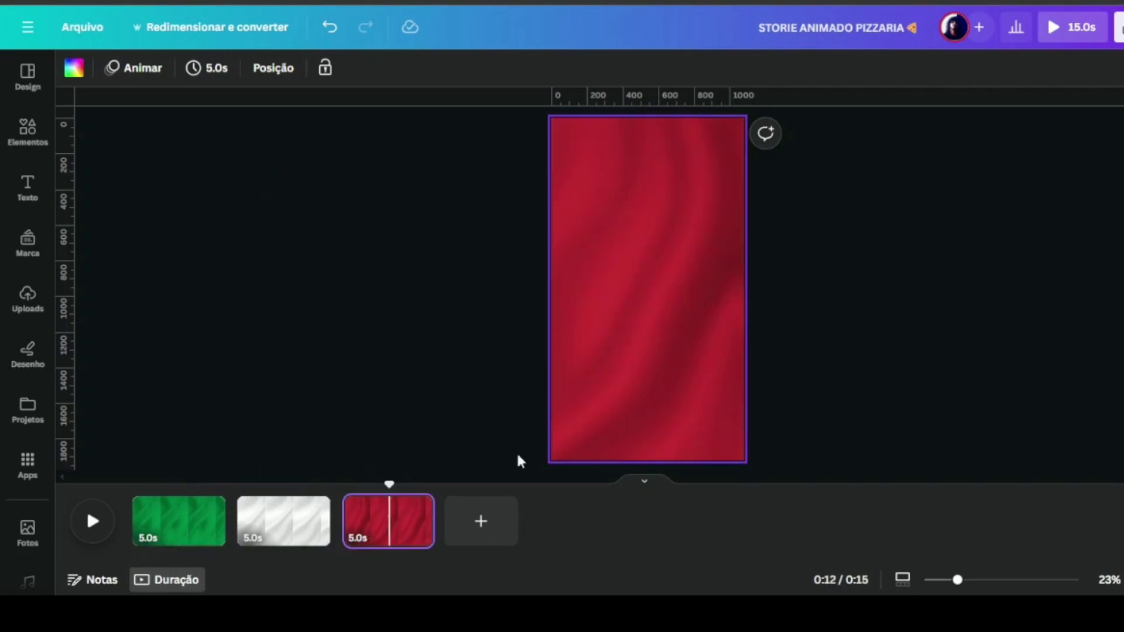
- Add the uploaded pepperoni pizza image to the centre of the green page and enlarge it
left_click(178, 525)
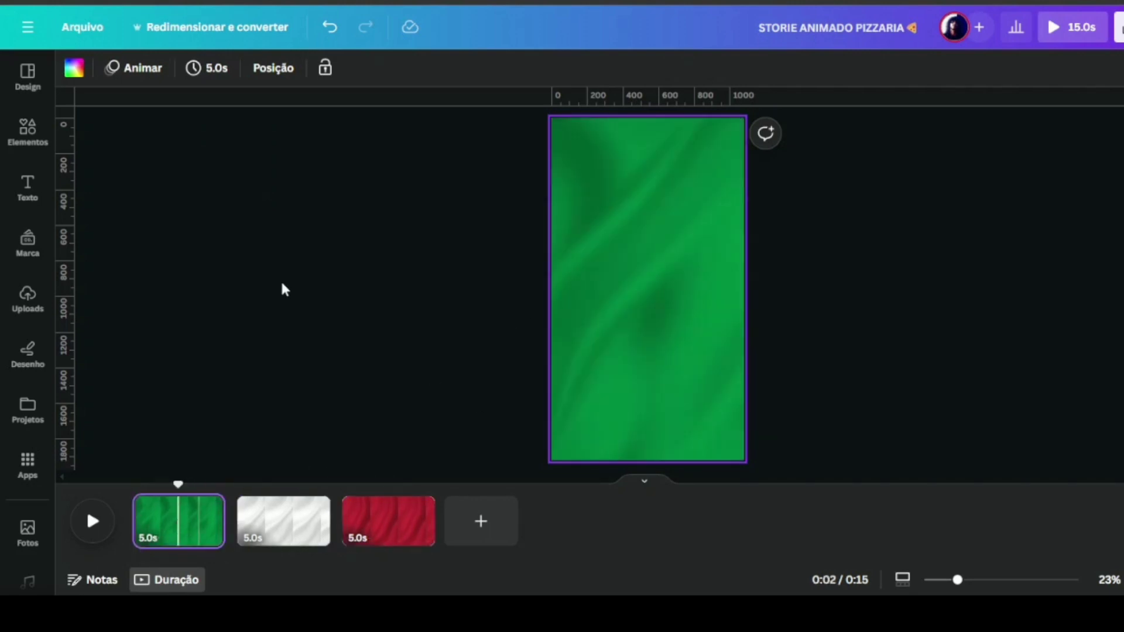
left_click(286, 289)
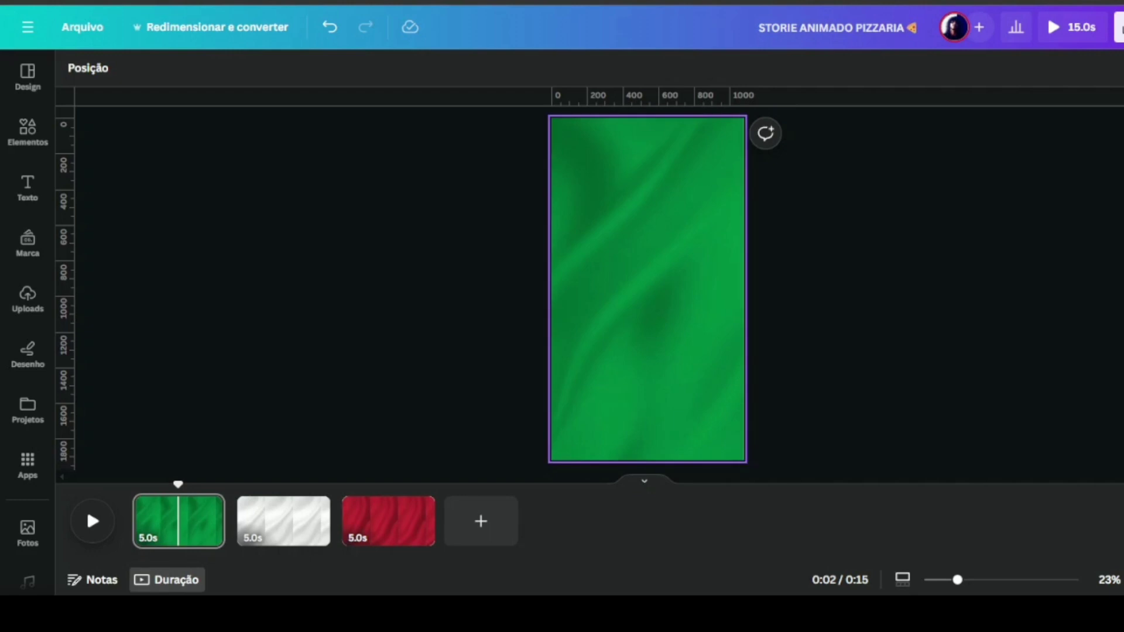
left_click(28, 299)
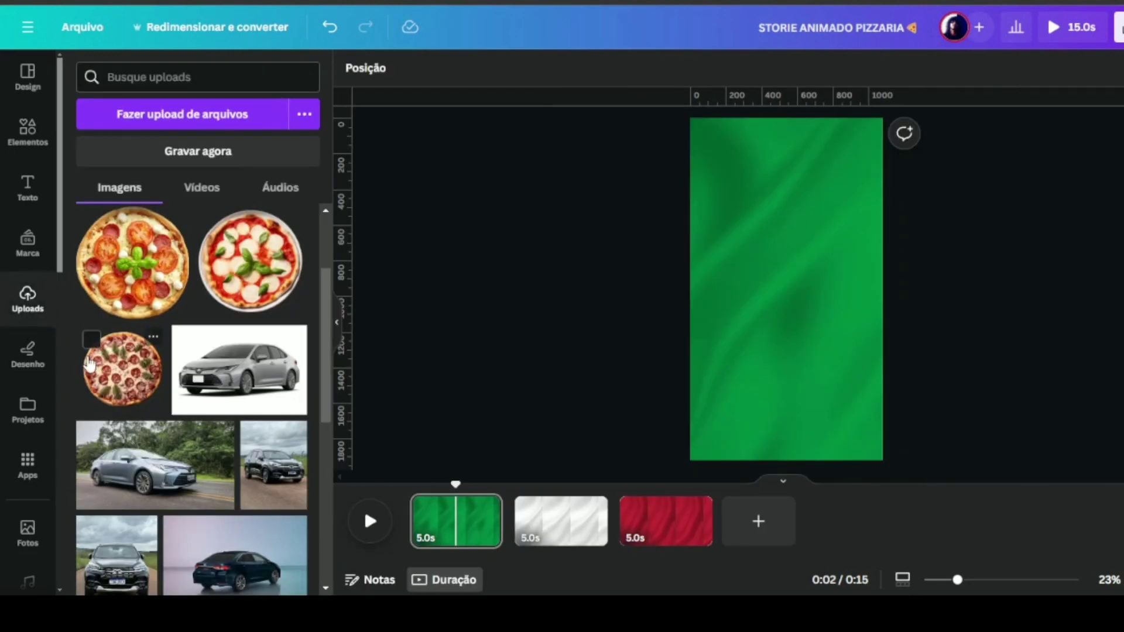
left_click(117, 385)
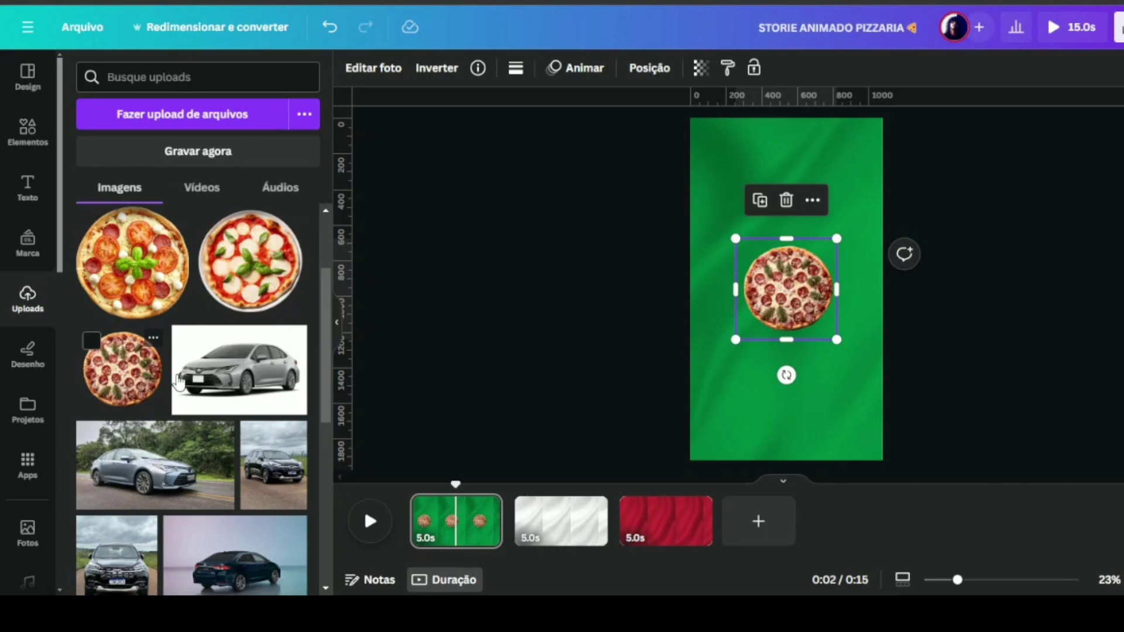
left_click(337, 323)
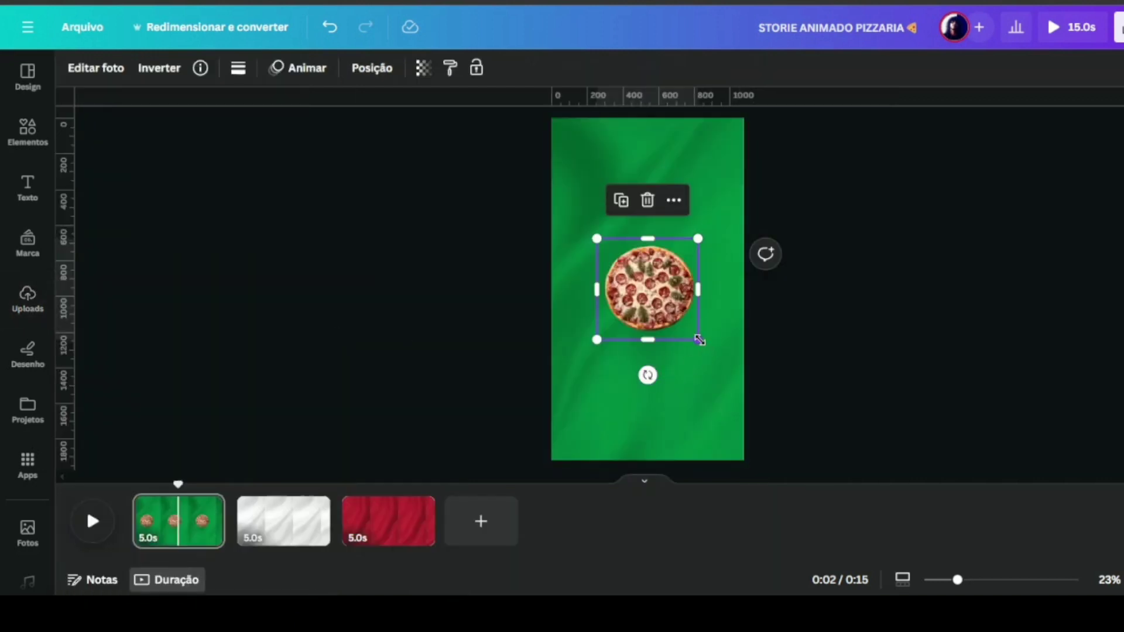
left_click_drag(699, 339, 725, 366)
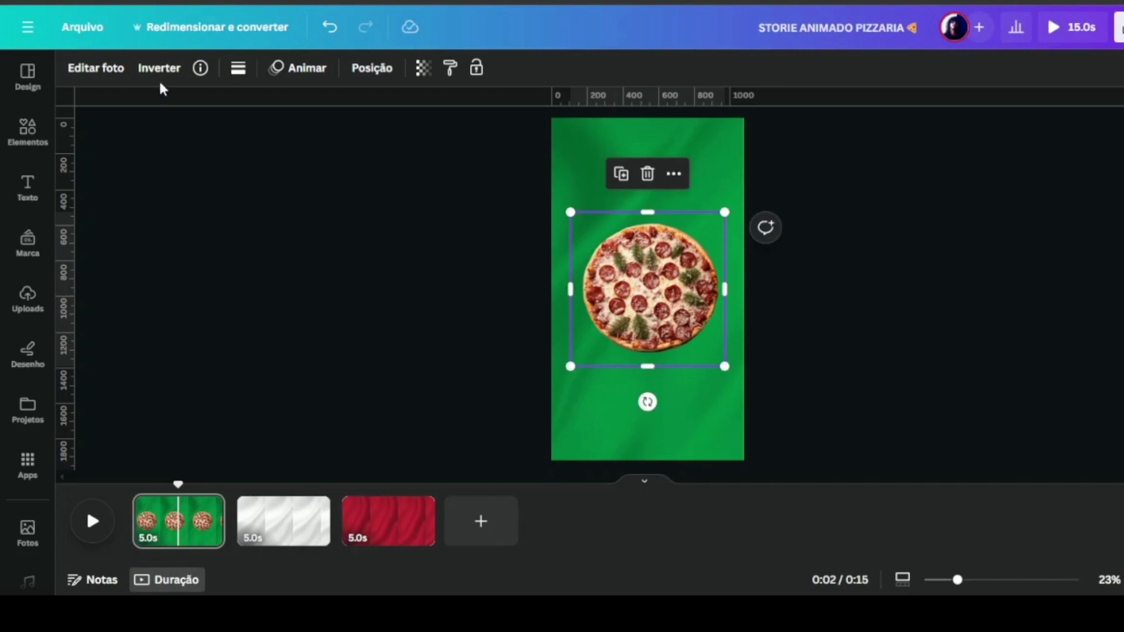
- Apply a Projetada shadow effect to the pepperoni pizza image on the green page
left_click(111, 73)
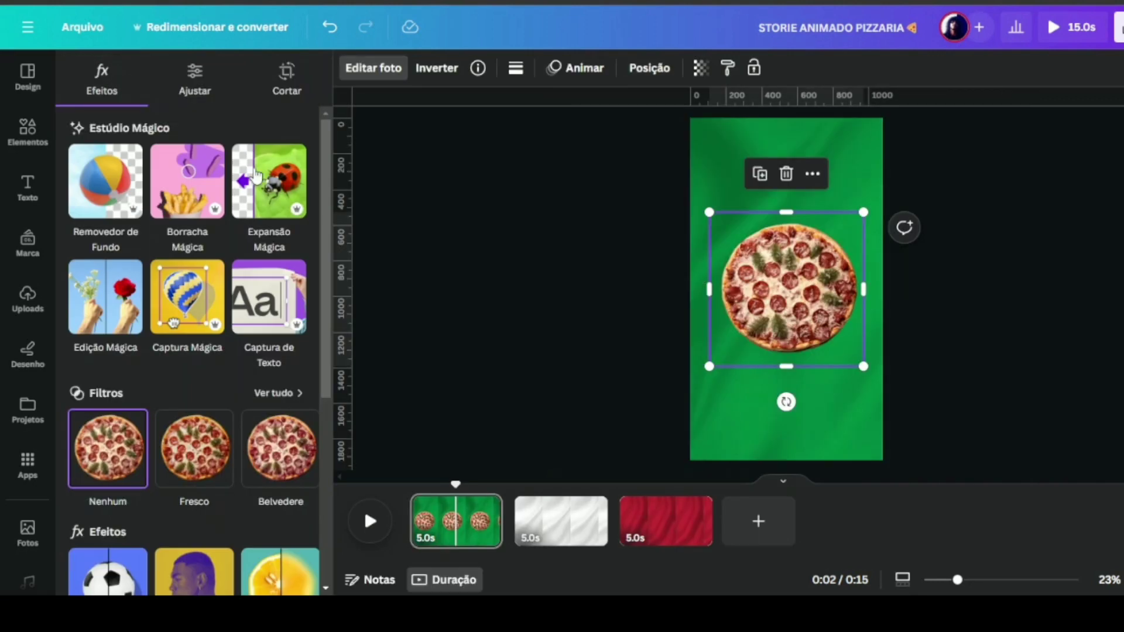
left_click_drag(321, 168, 319, 253)
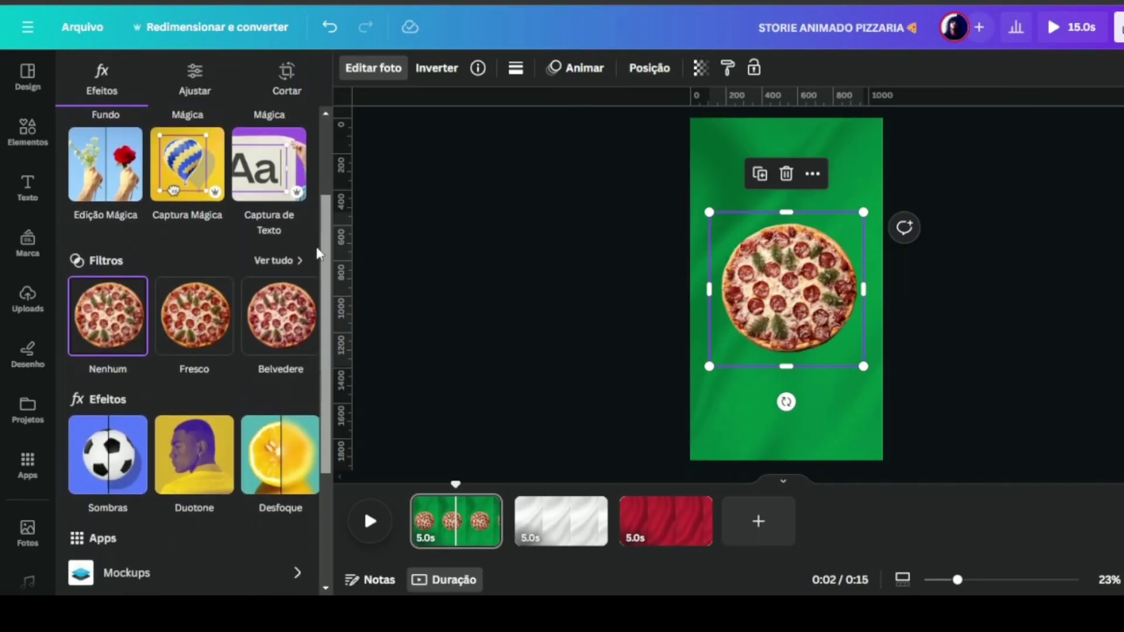
left_click(107, 452)
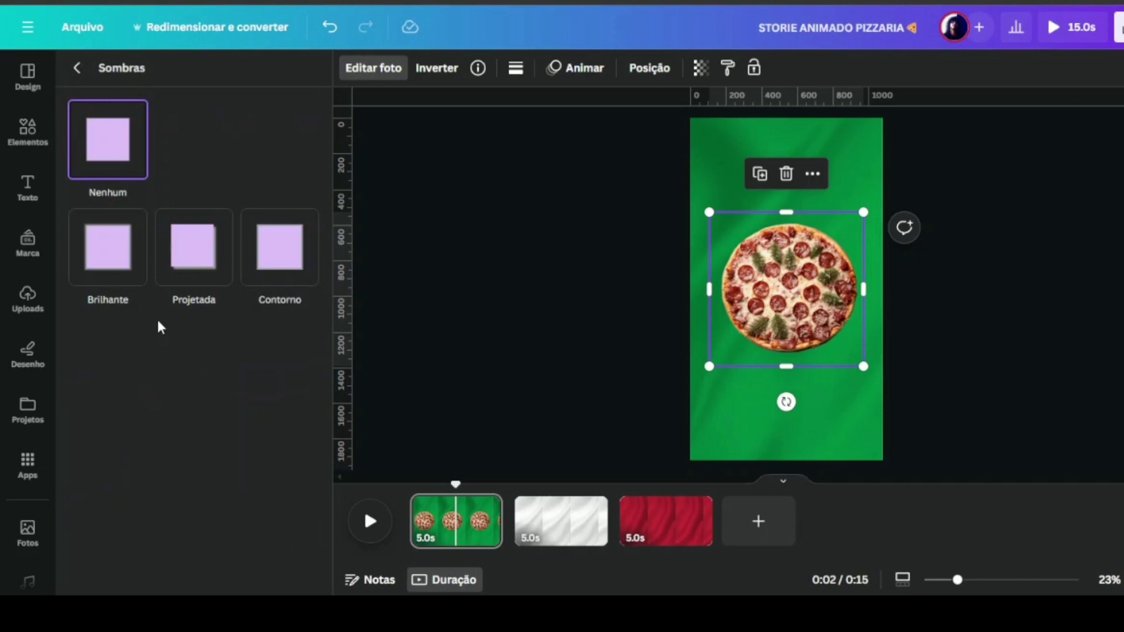
left_click(196, 251)
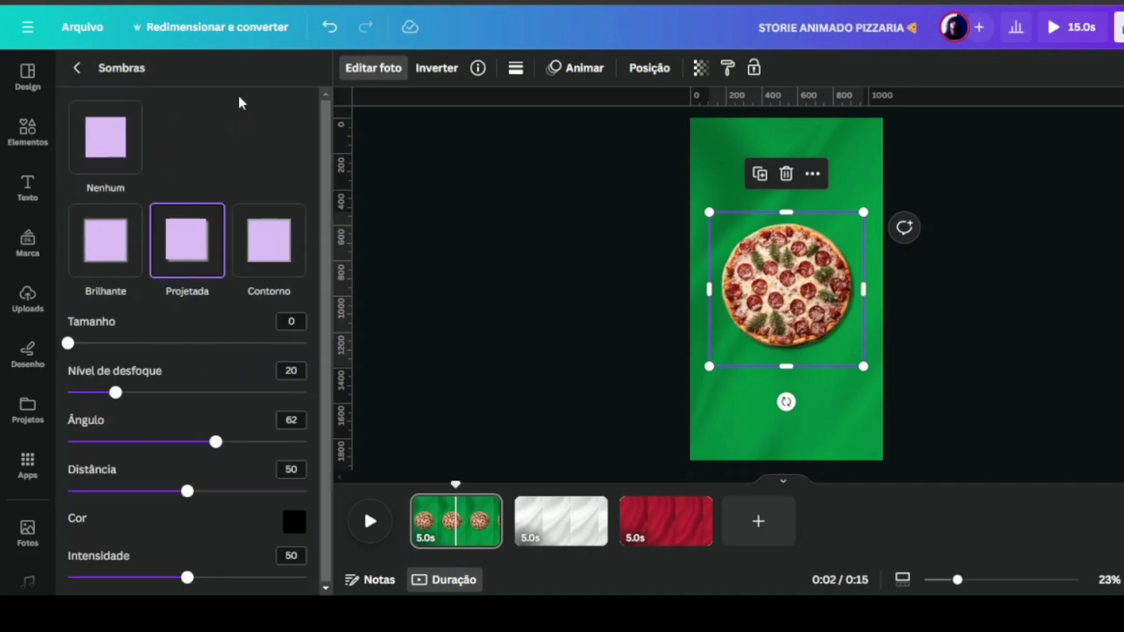
scroll(786, 287, "up", 3)
left_click(105, 138)
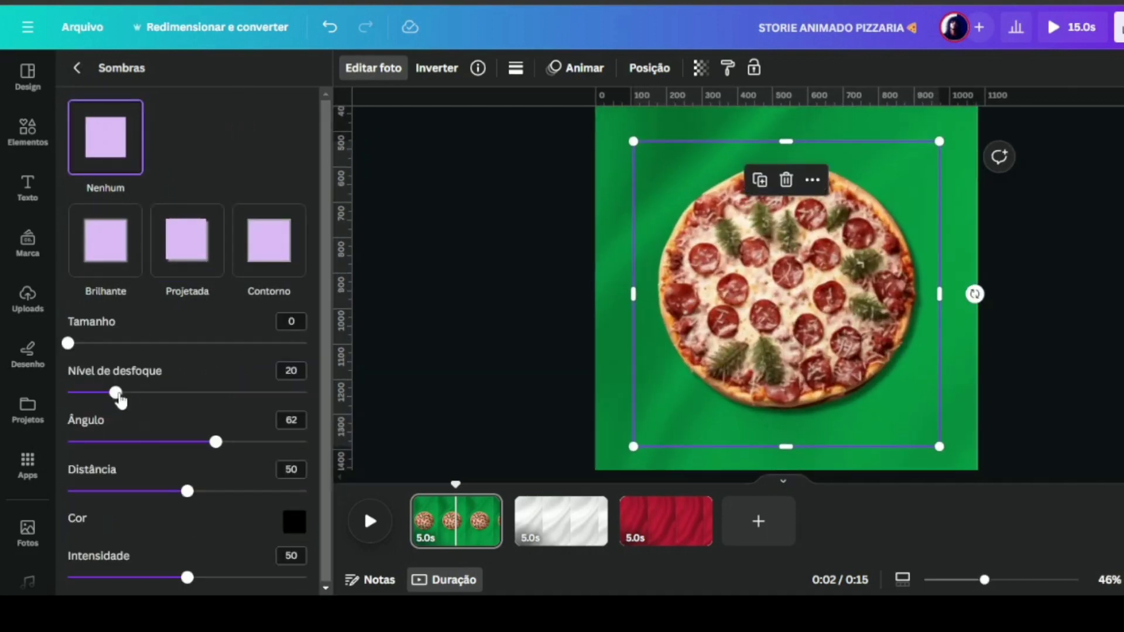
- Set the pizza's shadow to blur level 45, distance 65 and intensity 68
left_click_drag(120, 399, 161, 401)
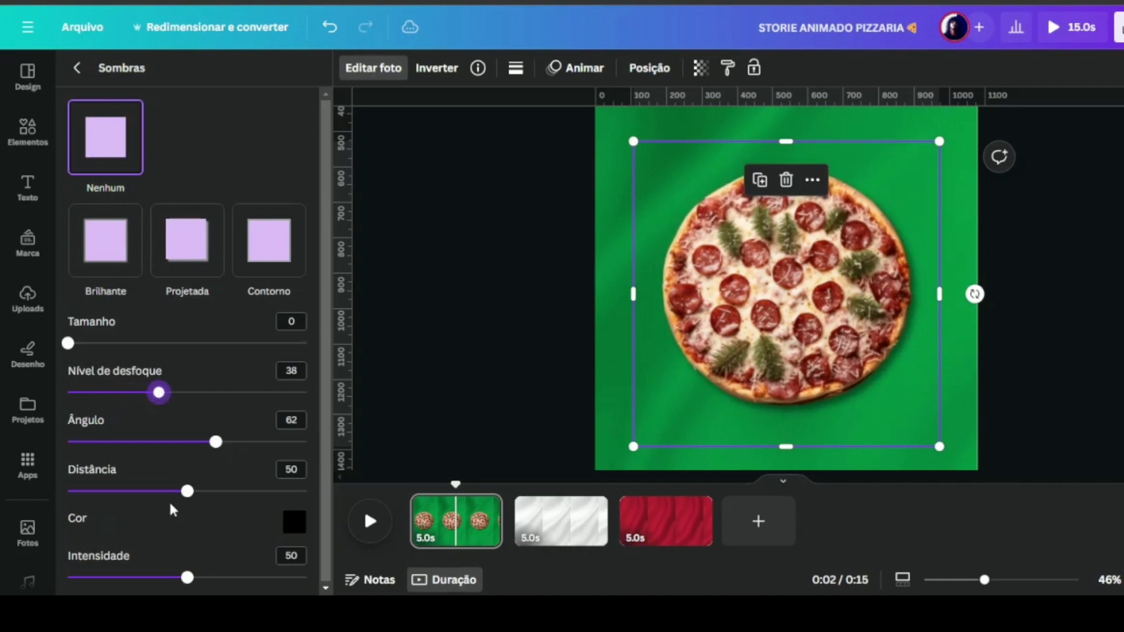
left_click_drag(193, 492, 224, 493)
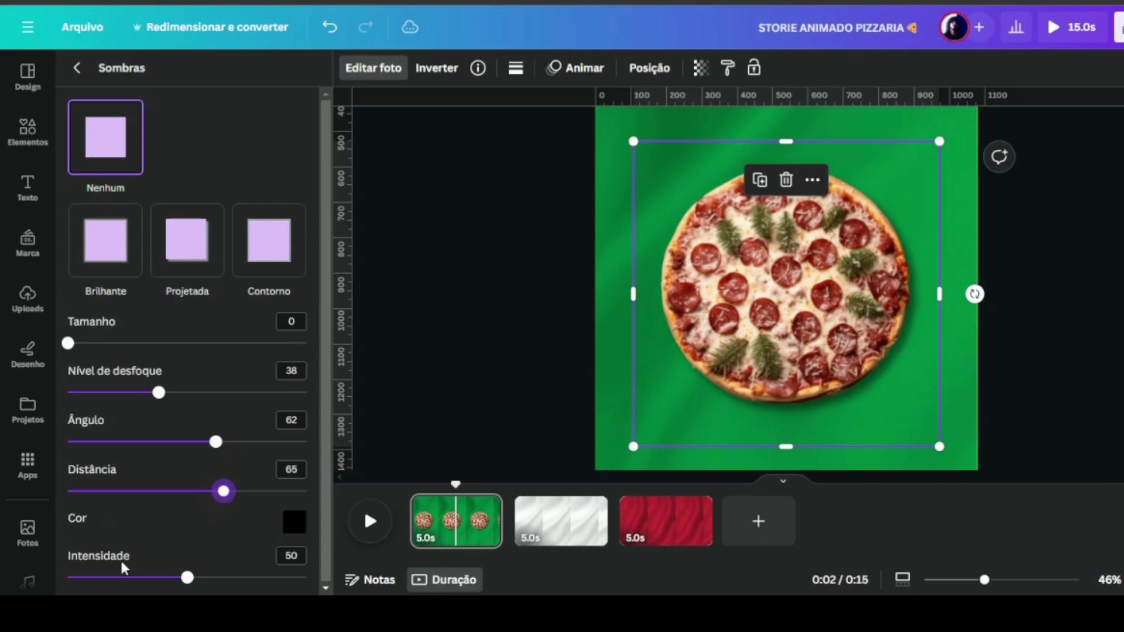
left_click_drag(188, 578, 231, 579)
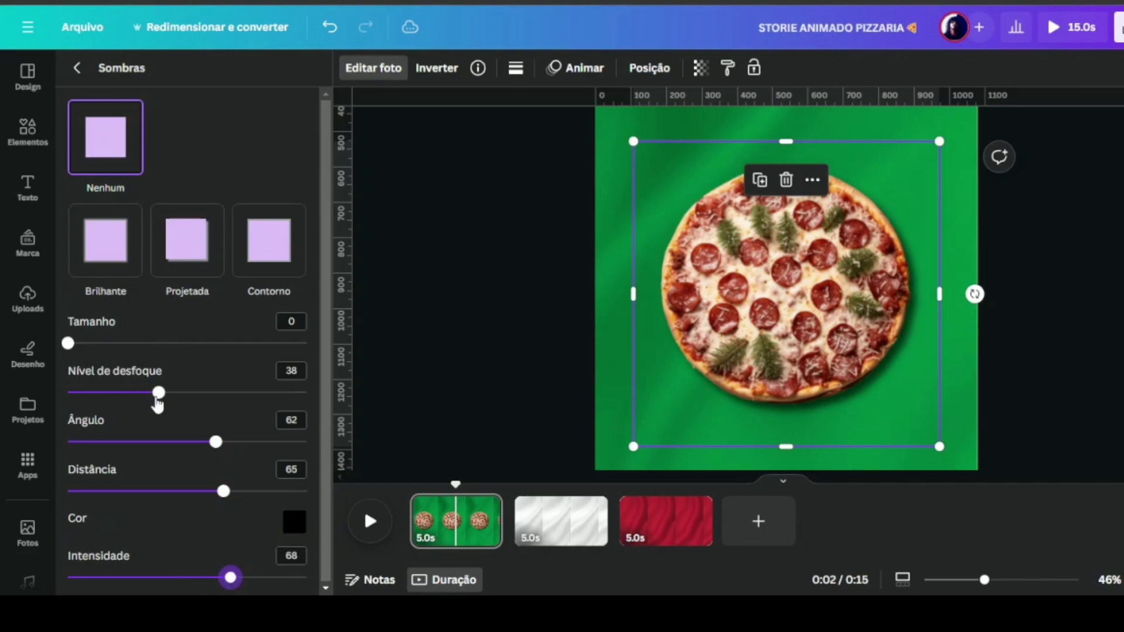
left_click_drag(158, 393, 178, 397)
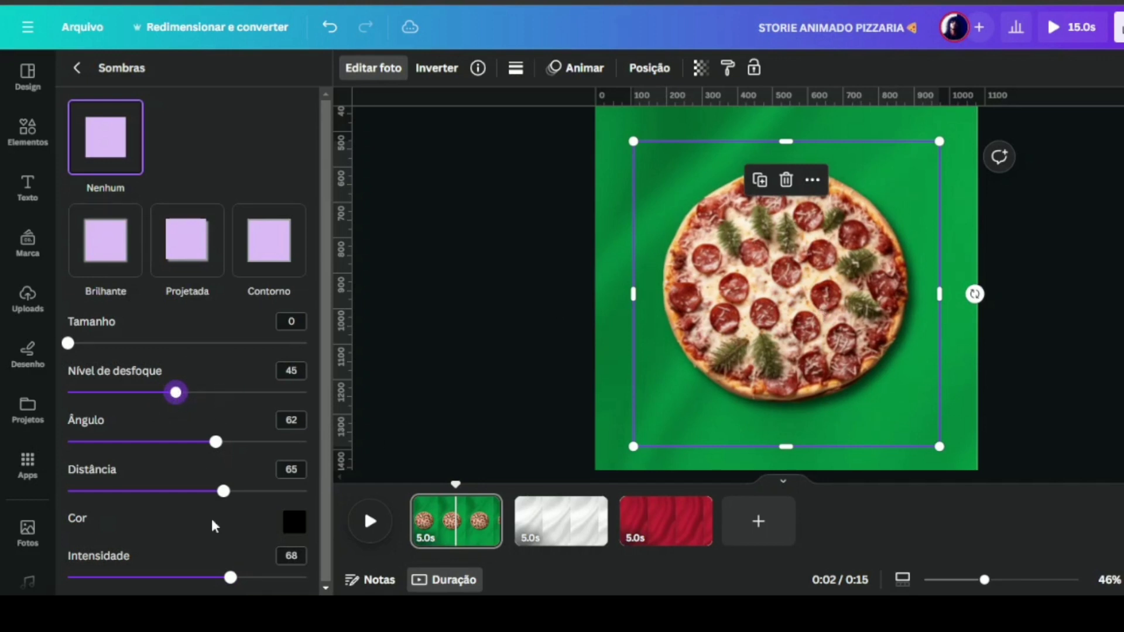
left_click(430, 305)
- Raise the pizza image's contrast to 26 in its photo adjustments
mouse_move(985, 579)
left_mouse_down()
mouse_move(957, 579)
mouse_move(976, 580)
left_mouse_up()
left_click(572, 260)
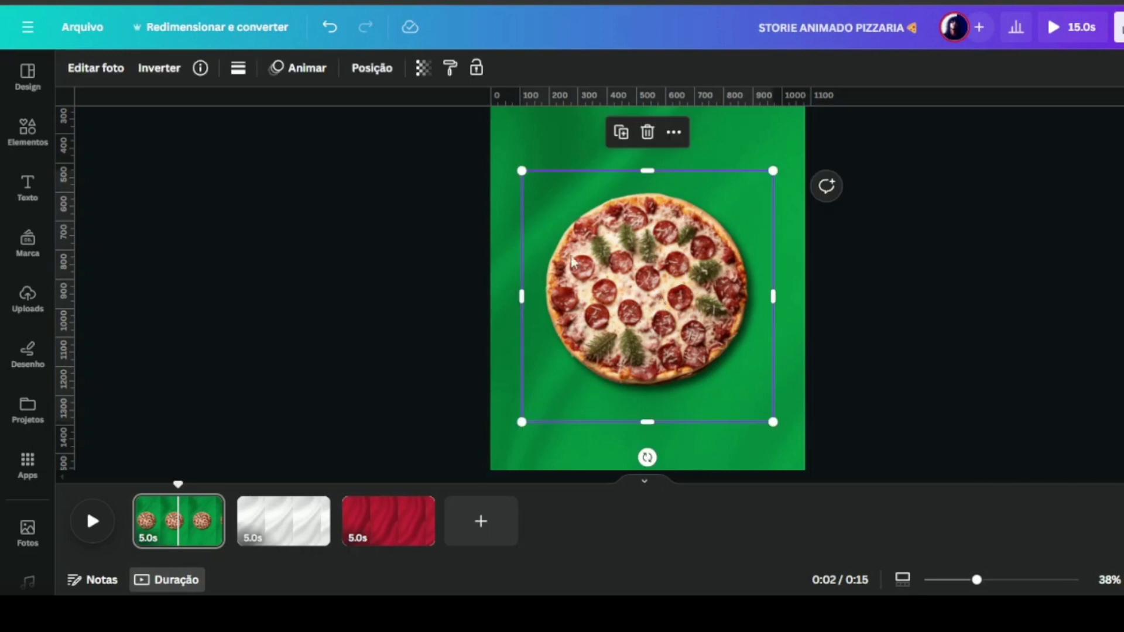
left_click(108, 69)
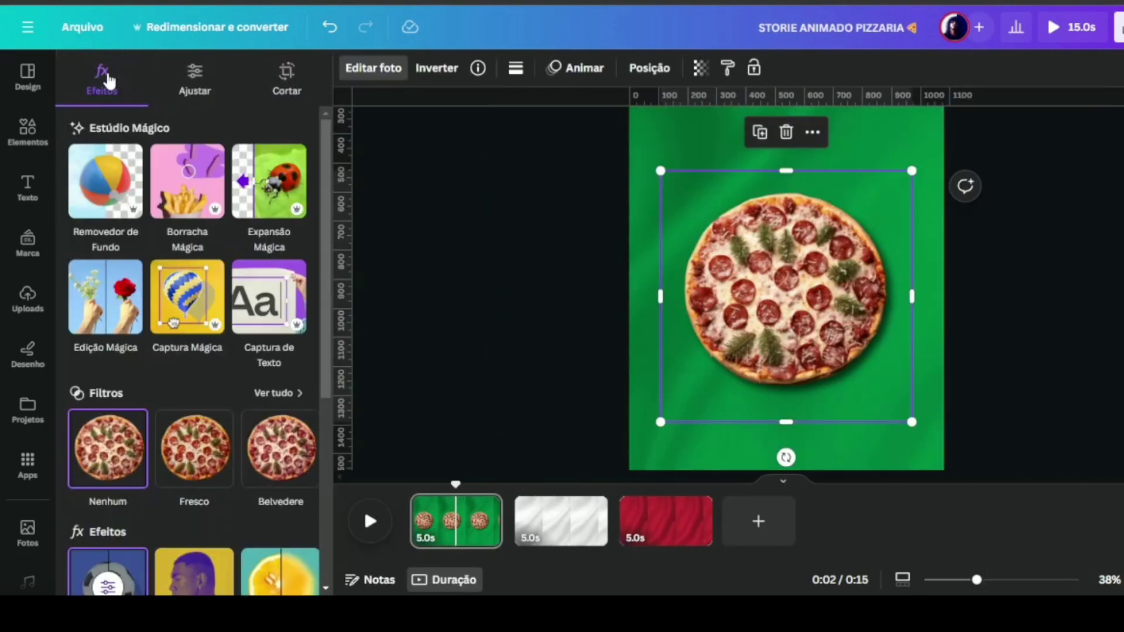
left_click(202, 76)
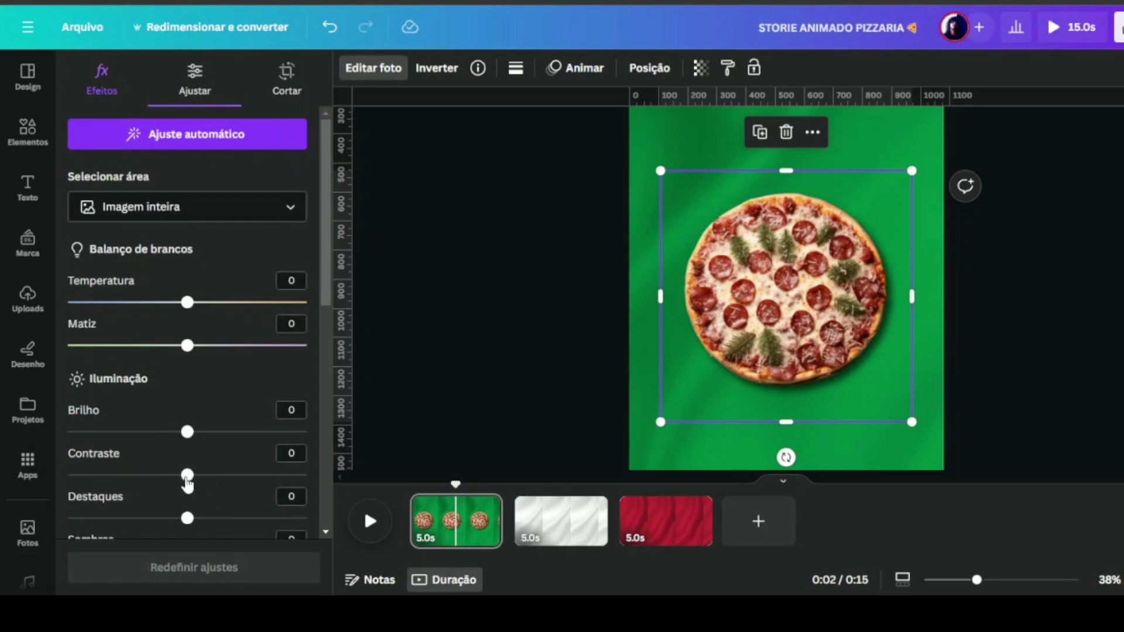
left_click_drag(187, 475, 209, 475)
left_click_drag(216, 484, 219, 486)
- Set the pizza image's sharpness to 17 and its clarity to 28
left_click_drag(323, 135, 326, 368)
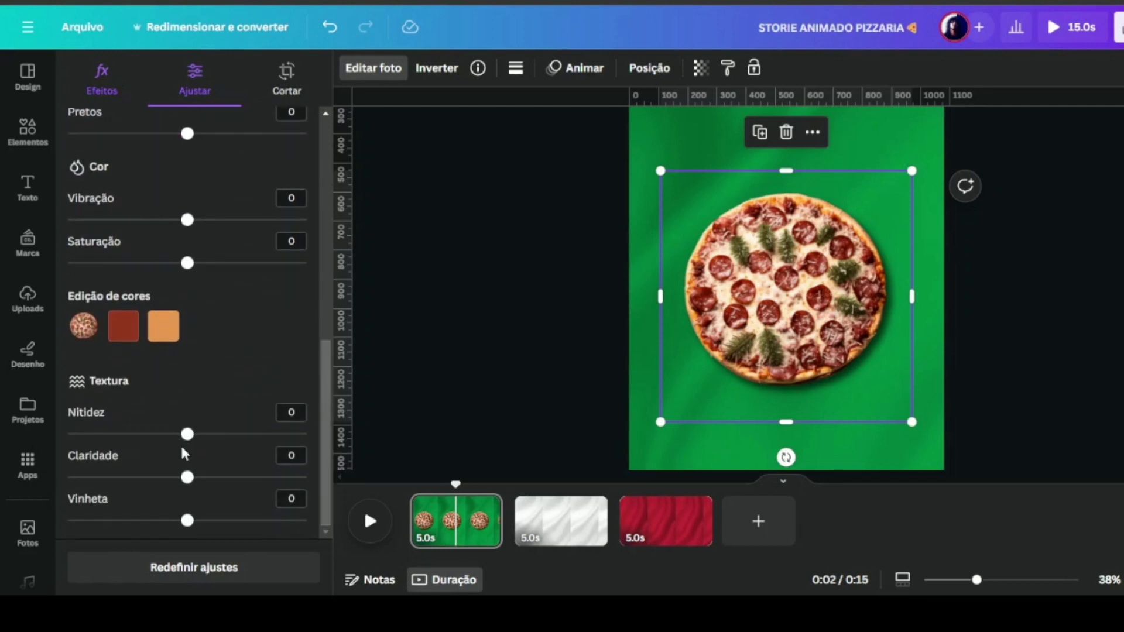
left_click_drag(187, 434, 208, 435)
left_click_drag(187, 476, 221, 477)
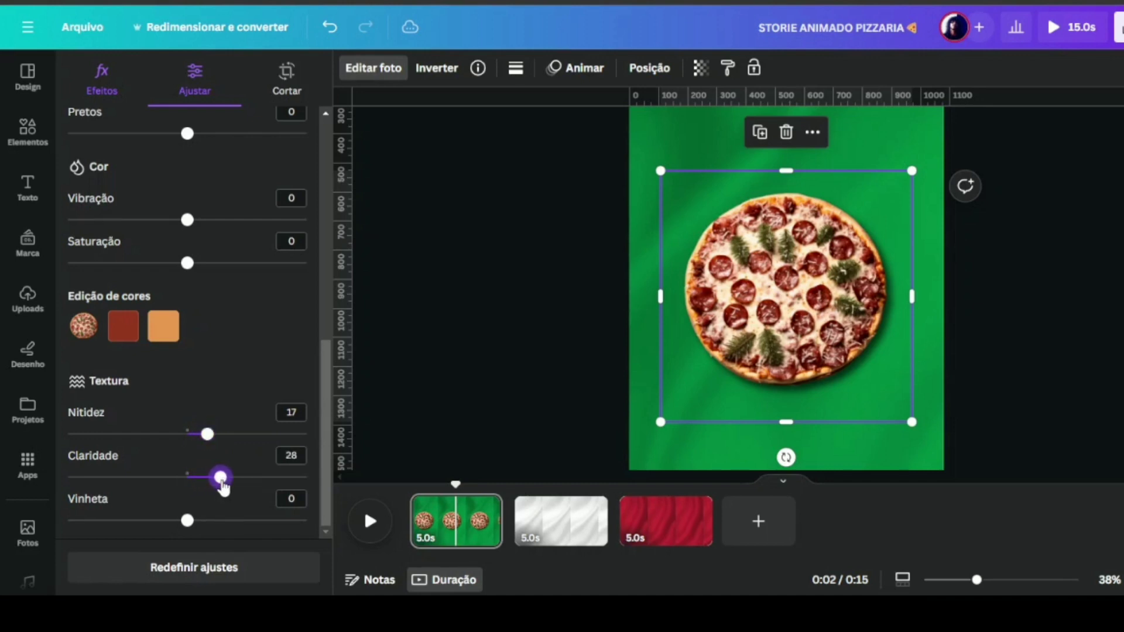
scroll(327, 314, "up", 5)
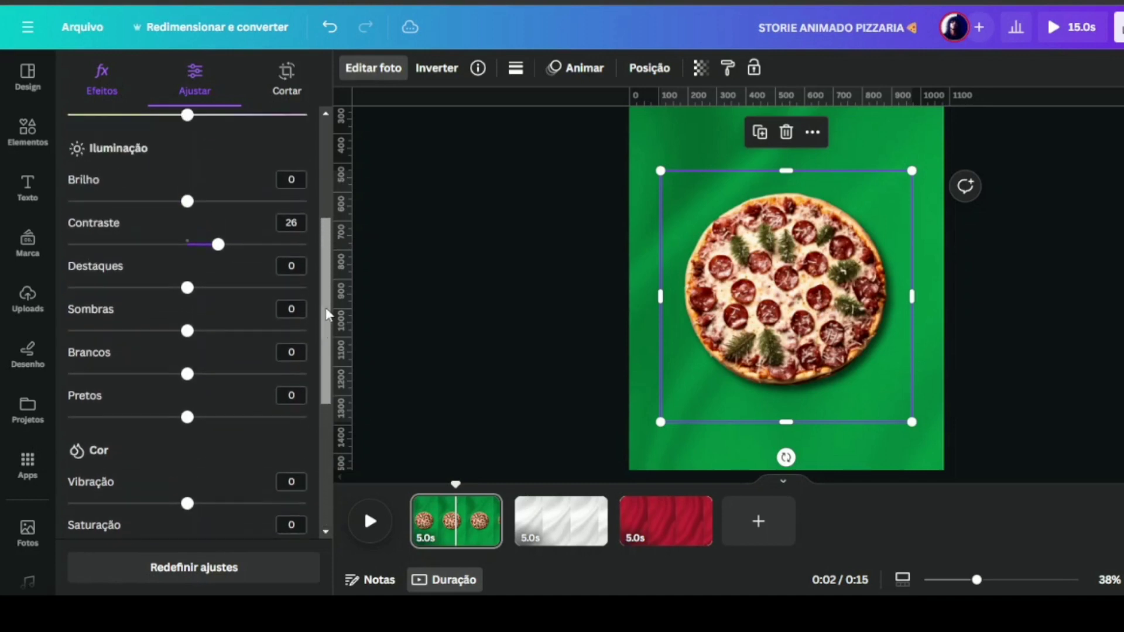
scroll(327, 314, "up", 4)
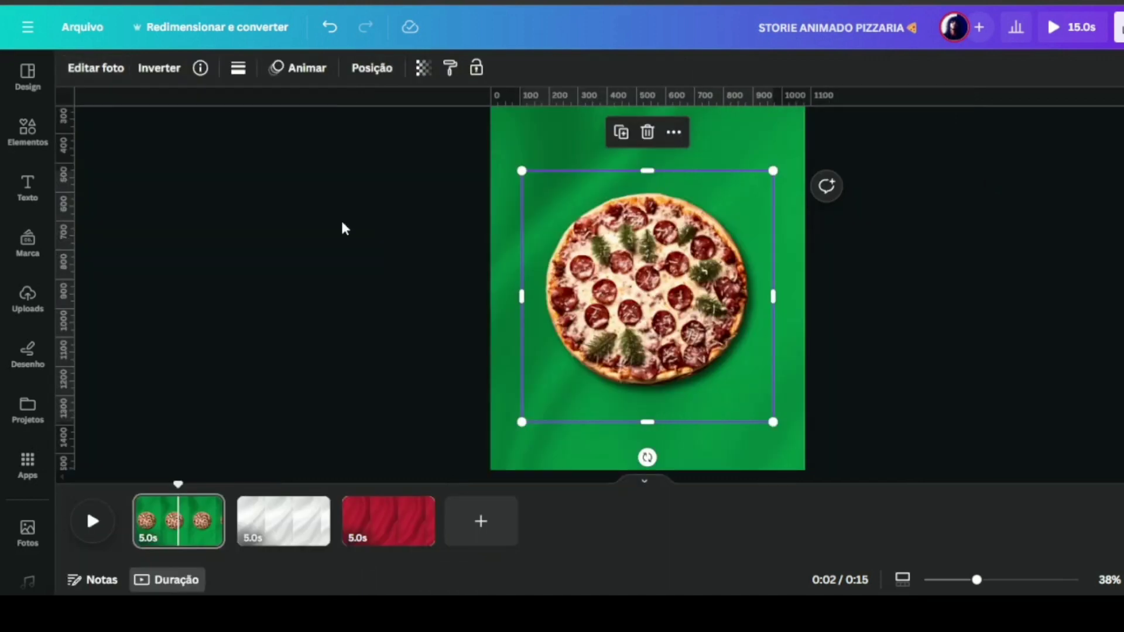
left_click(344, 228)
- Add a horizontally centred text box above the pizza on the green page, reading "Pizza"
left_click_drag(976, 580, 958, 579)
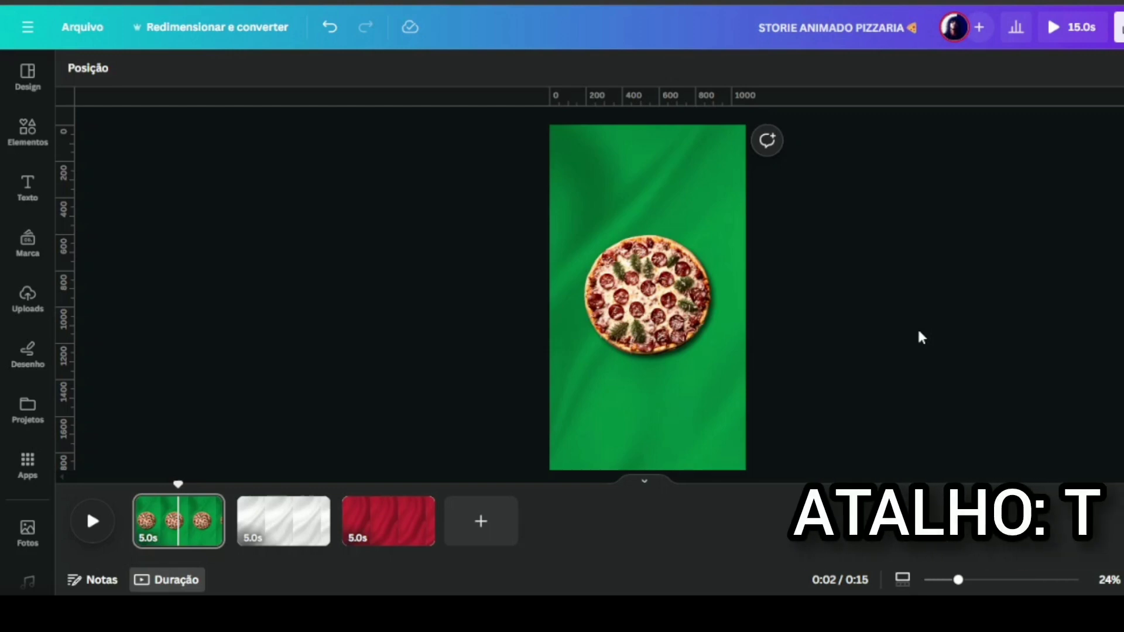
key("t")
left_click_drag(647, 333, 670, 231)
left_click_drag(625, 188, 563, 188)
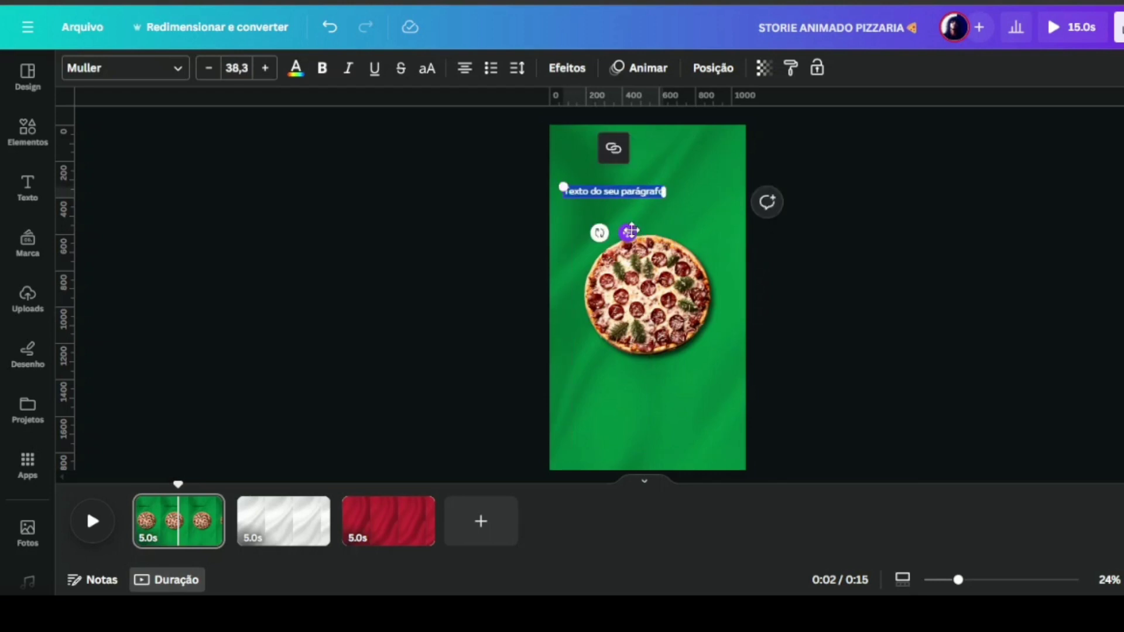
left_click_drag(630, 231, 662, 230)
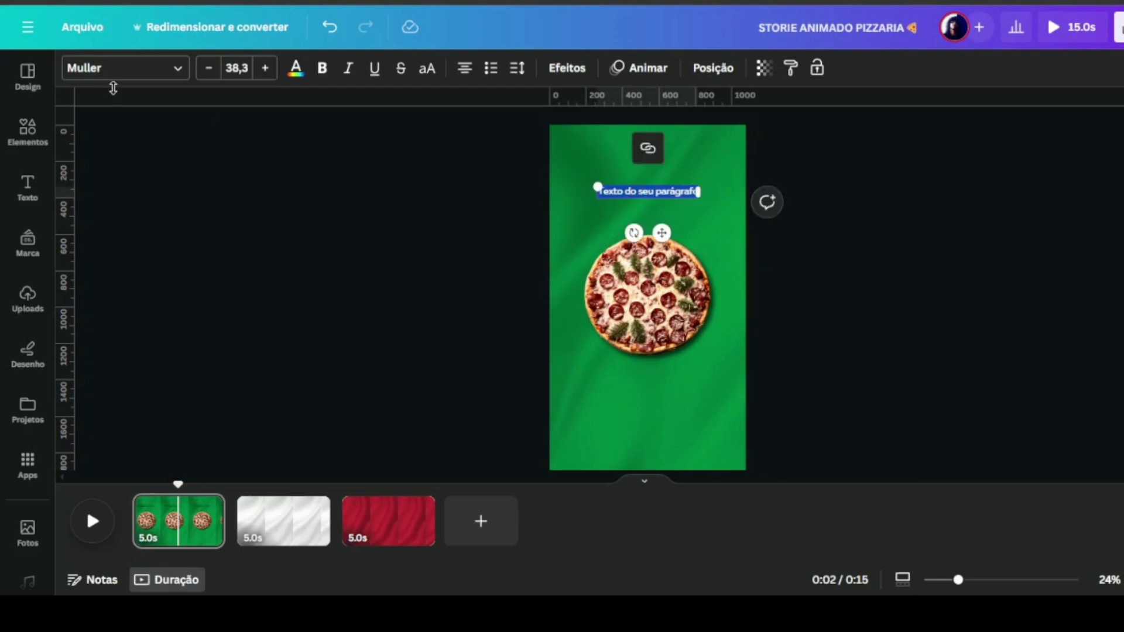
left_click(158, 69)
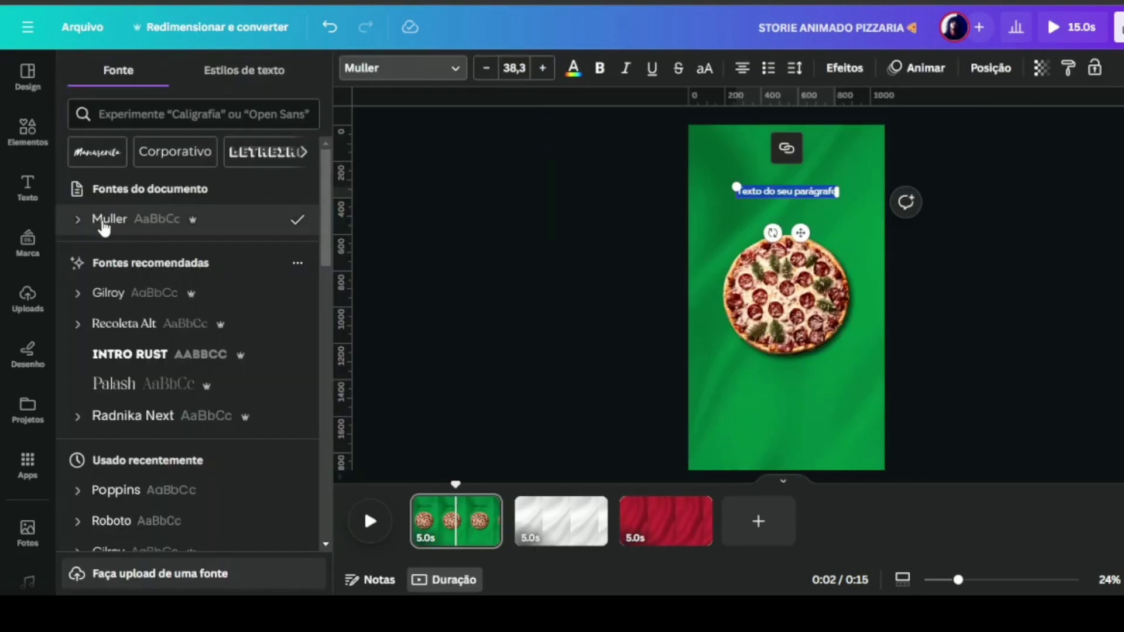
left_click(380, 209)
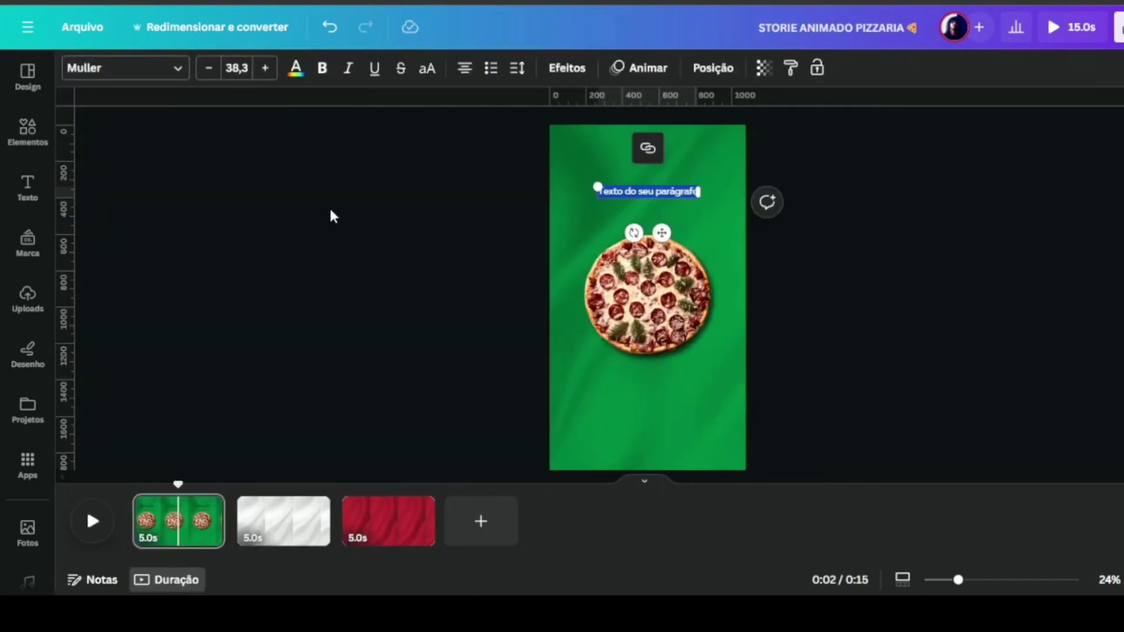
left_click_drag(959, 580, 982, 581)
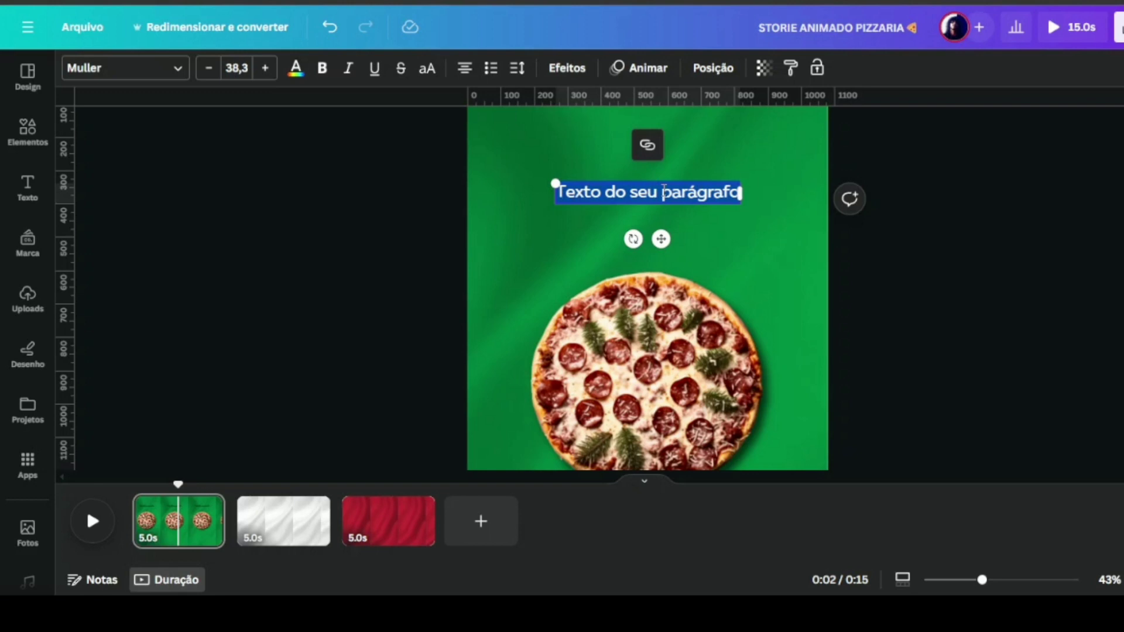
type("Pizza")
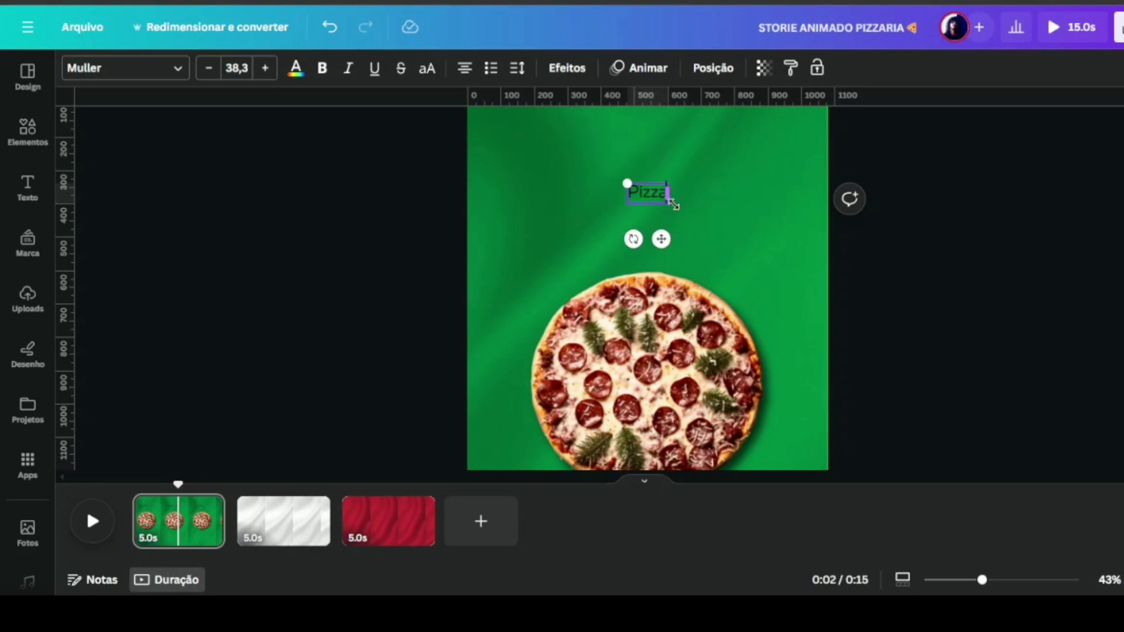
- Enlarge the "Pizza" text to a font size of about 88.8 and make it bold
left_click_drag(668, 205, 697, 213)
left_click(655, 229)
left_click(623, 191)
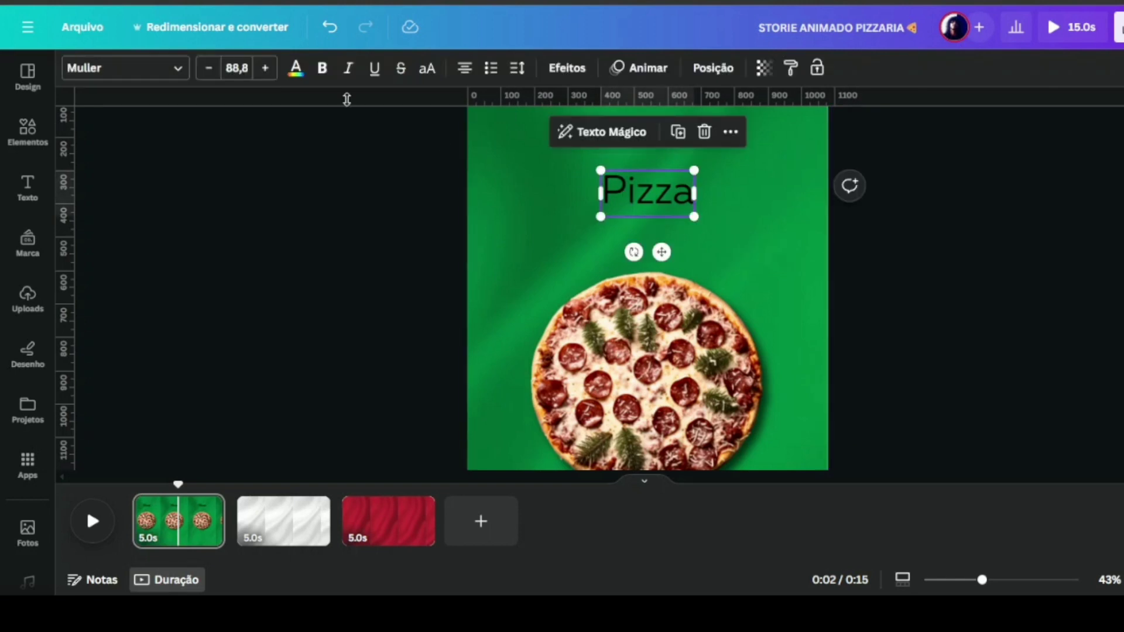
left_click(323, 70)
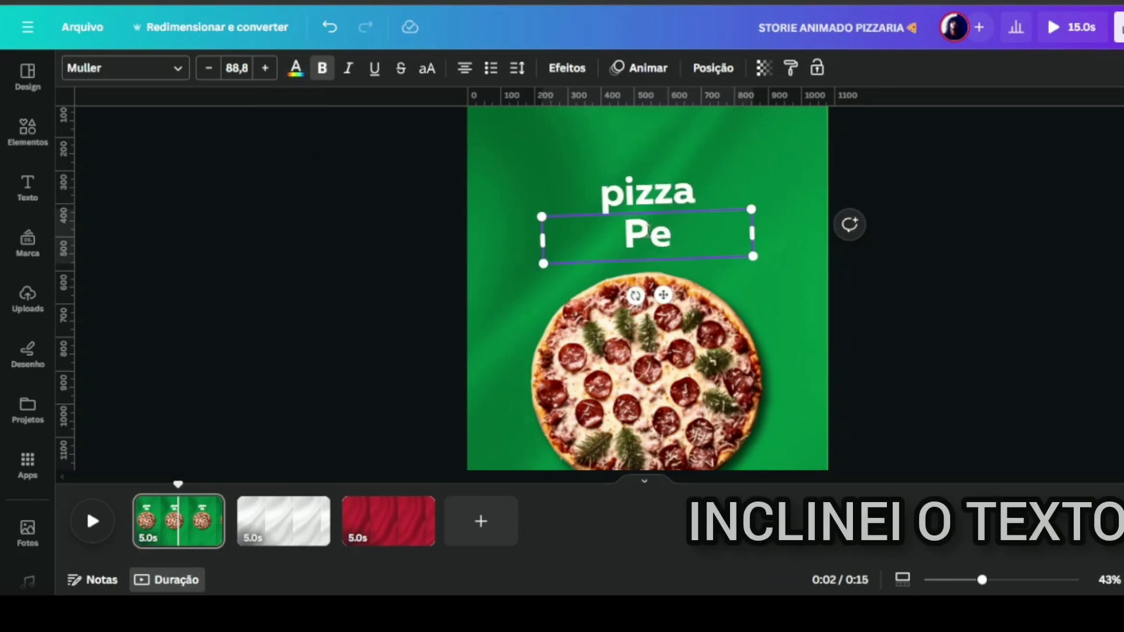
- Complete the tilted second text line below "pizza" so it reads "Pepperoni"
type("pperoni")
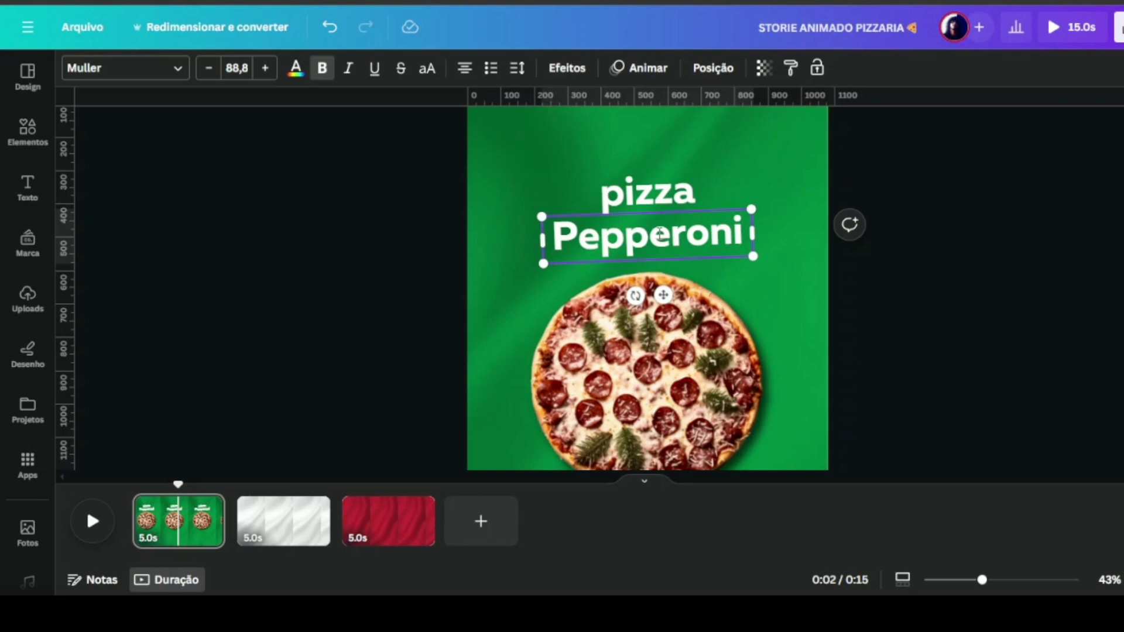
key("Escape")
scroll(659, 233, "down", 1)
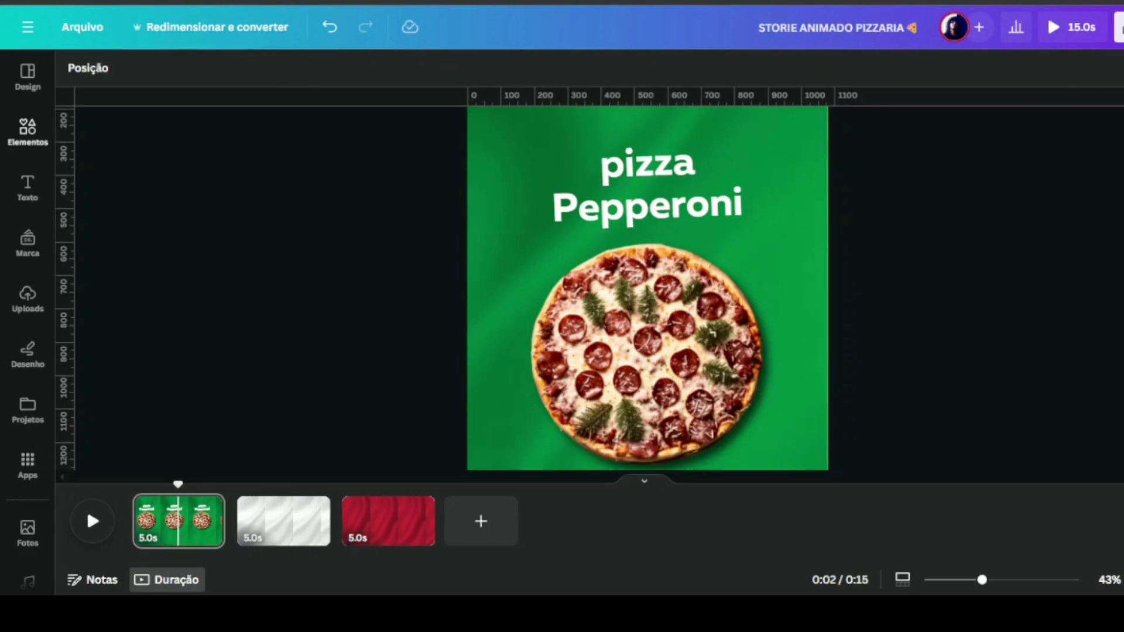
- Search the graphic elements for "papel rasgado" and add the wide white torn-paper strip to the green page
left_click(56, 124)
left_click(146, 76)
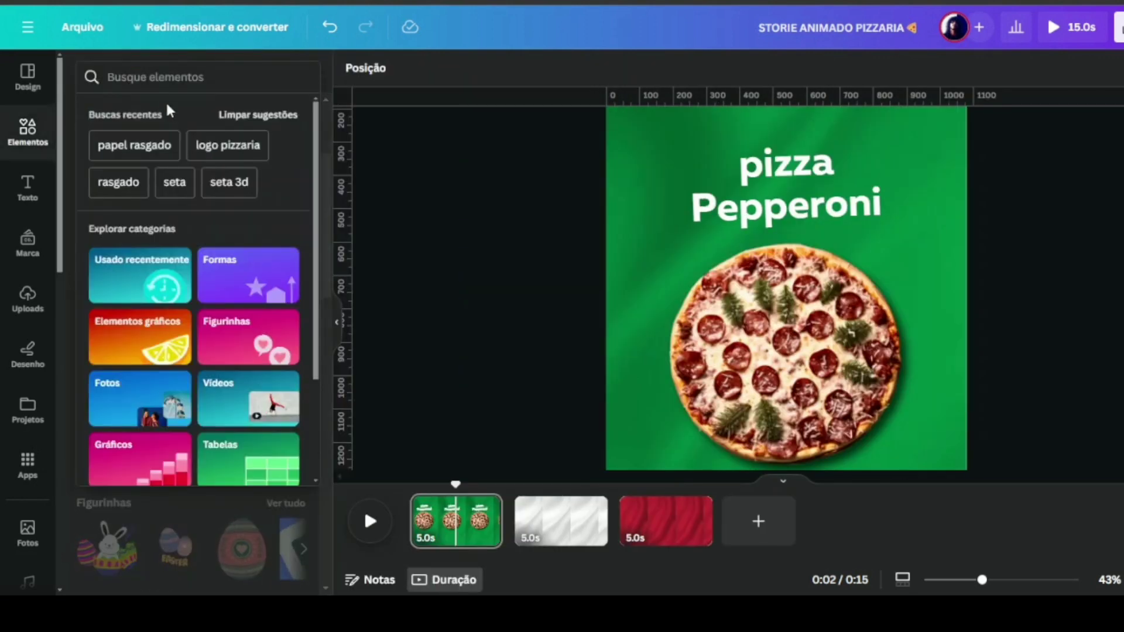
left_click(124, 146)
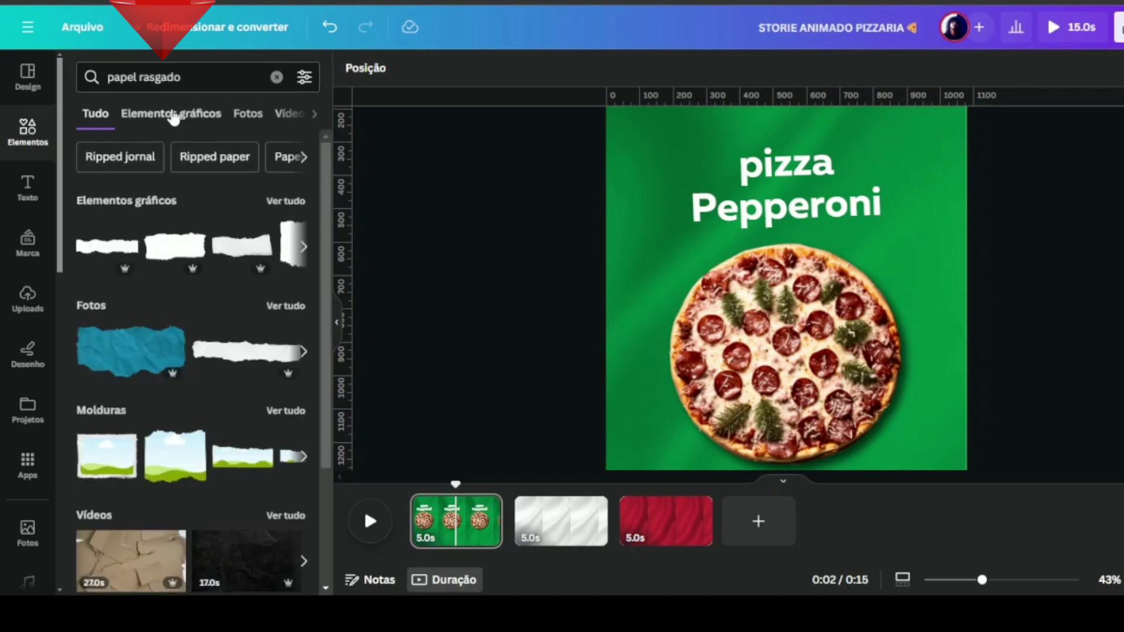
left_click(167, 117)
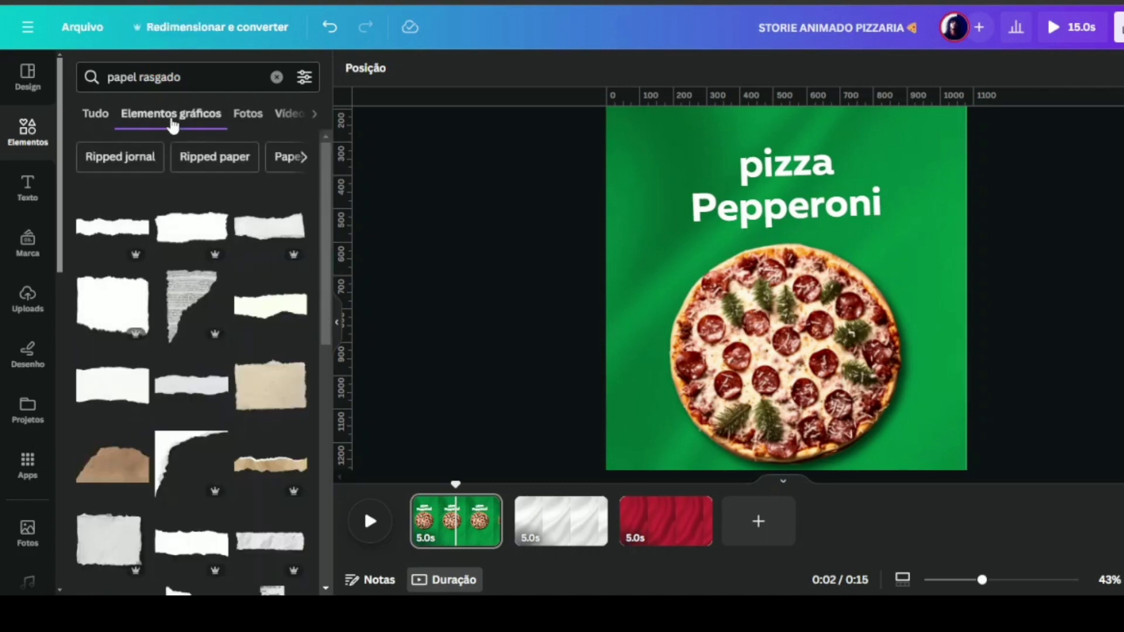
left_click_drag(321, 230, 332, 394)
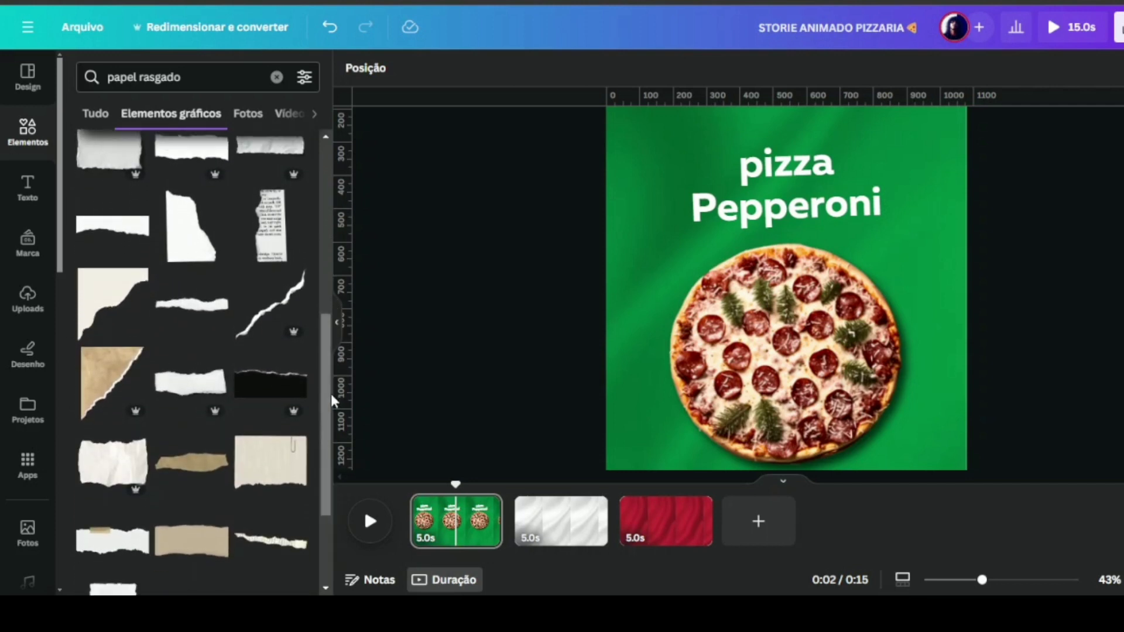
left_click(205, 396)
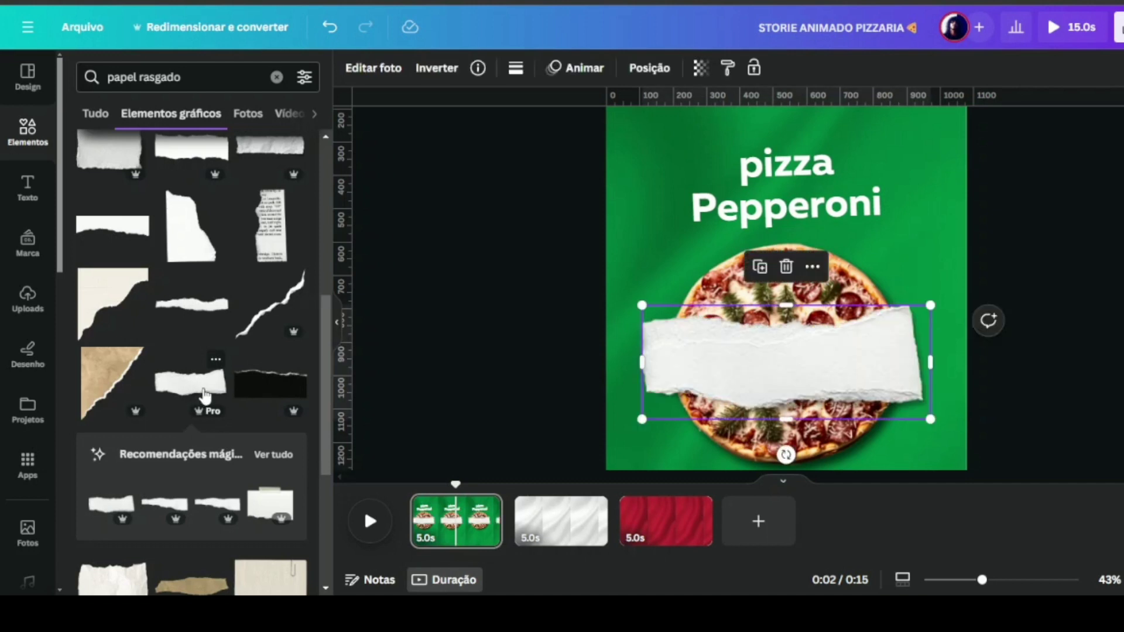
- Shift the white torn paper slightly down the pizza, then duplicate it and place the copy just above the original
left_click(338, 321)
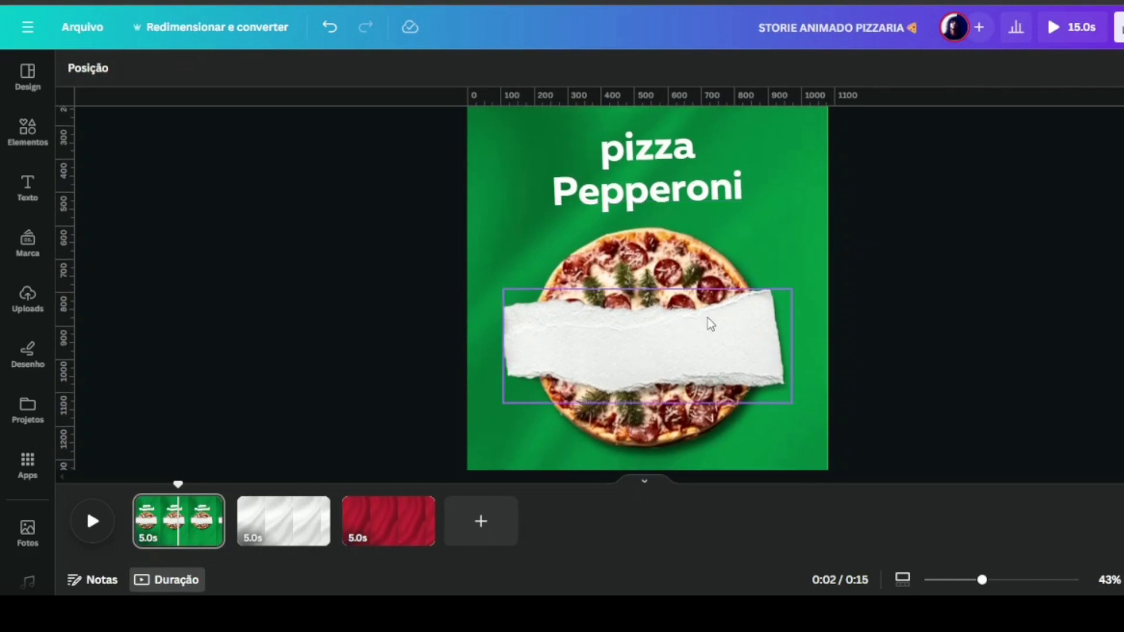
left_click_drag(710, 321, 708, 337)
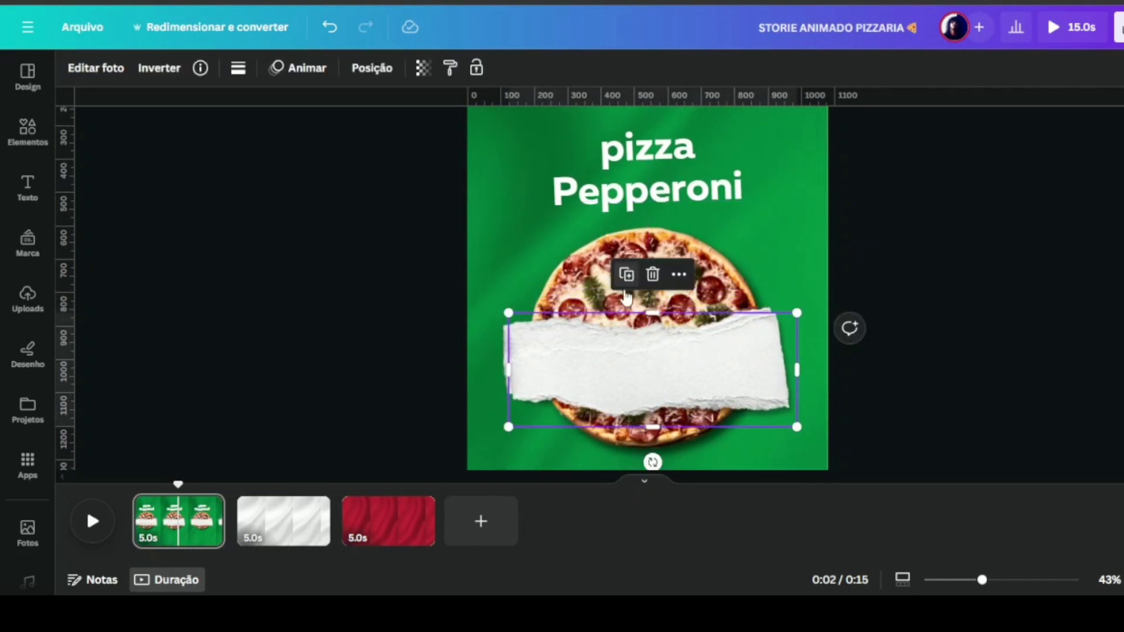
left_click(627, 271)
left_click_drag(620, 351, 609, 257)
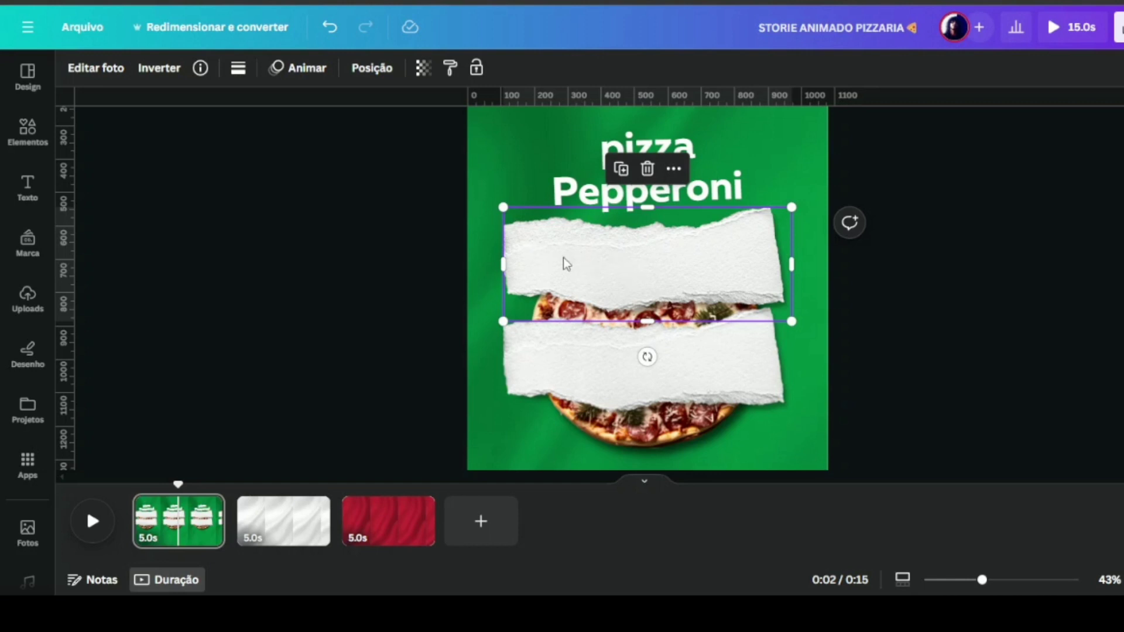
- Apply the Cereja Duotone effect to the upper torn paper and set its highlight colour to dark red #840404
left_click(101, 73)
left_click_drag(324, 135, 327, 264)
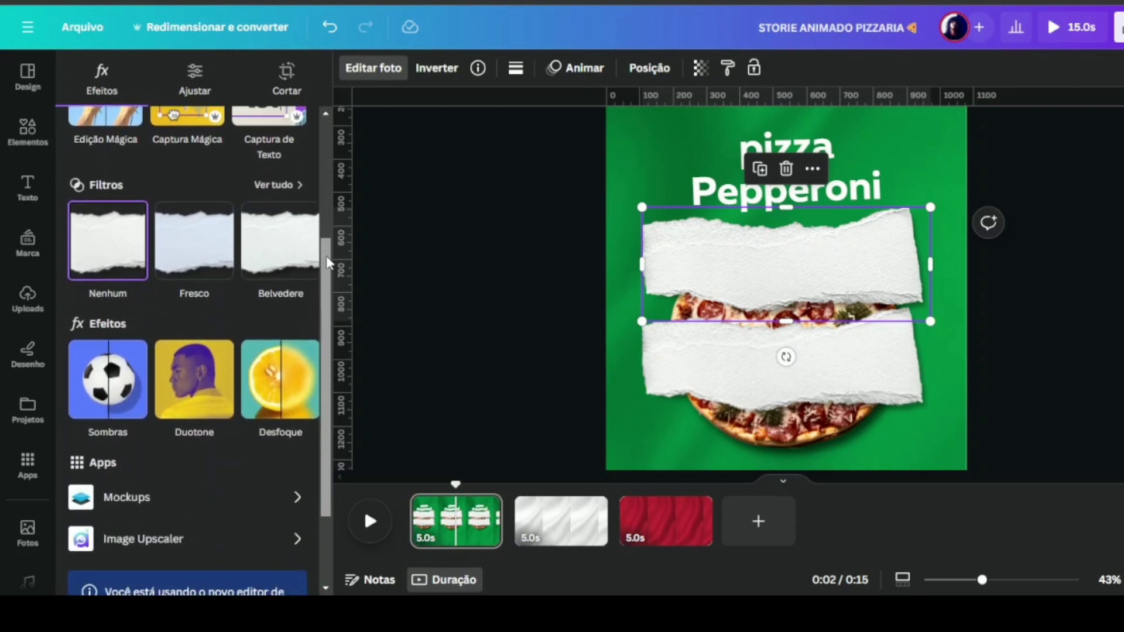
left_click(192, 391)
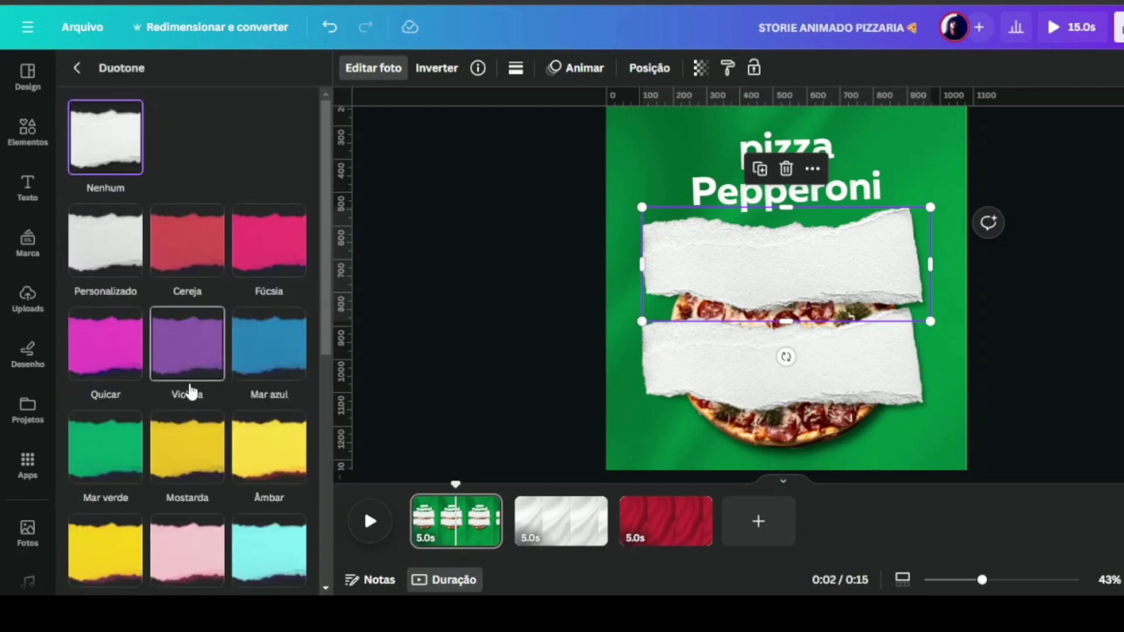
left_click(193, 254)
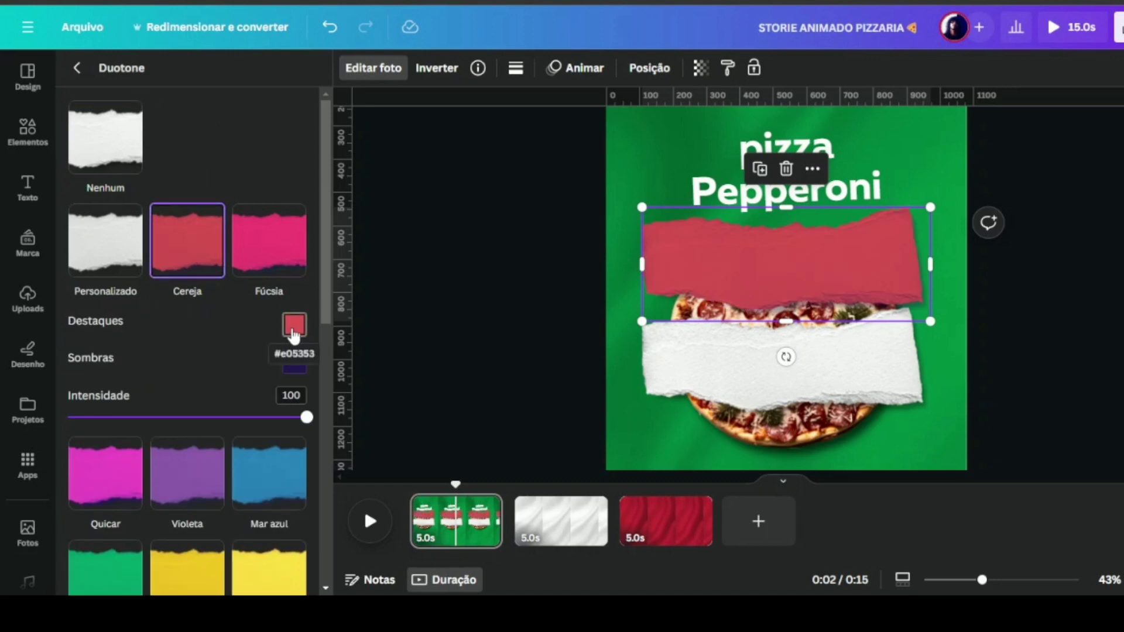
left_click(294, 337)
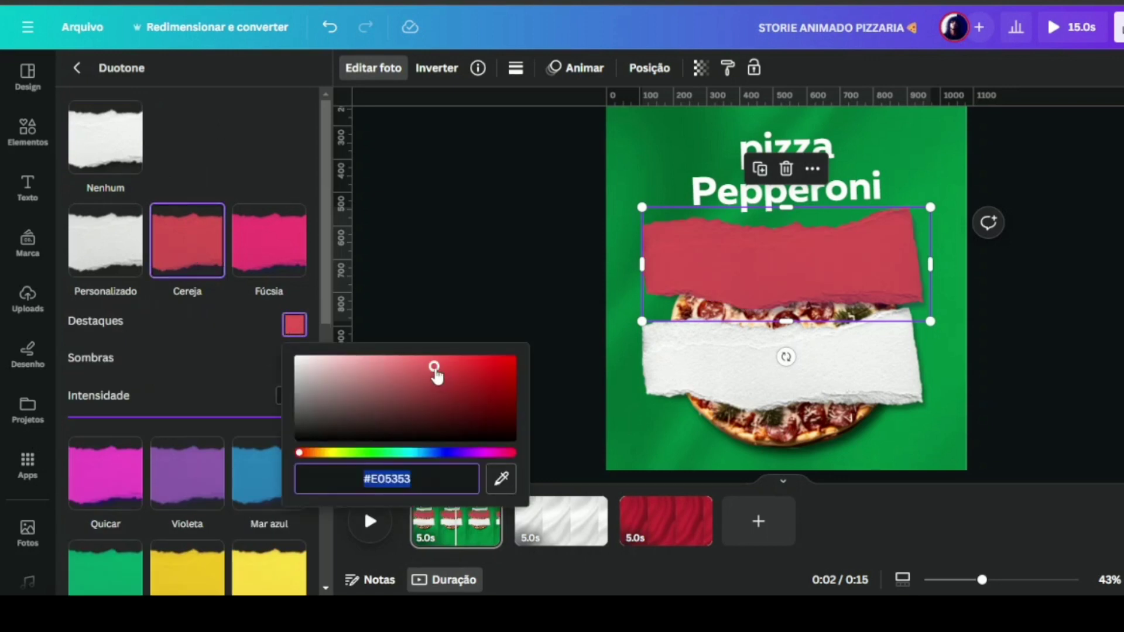
left_click_drag(435, 369, 509, 398)
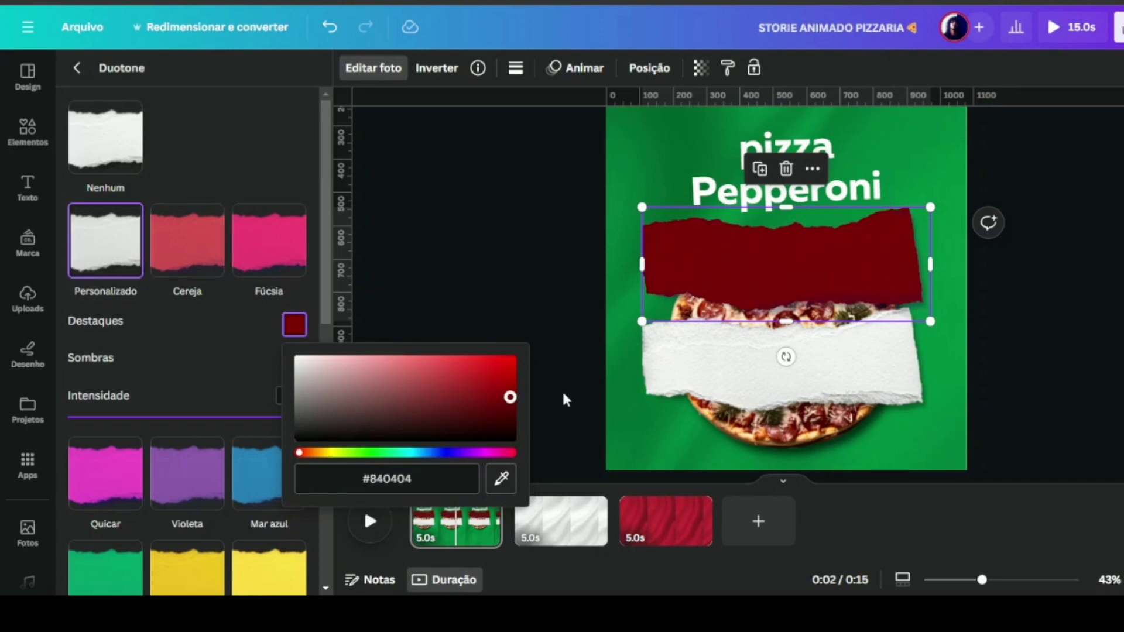
- Set the Duotone shadow colour of the dark red torn paper to black (#000000)
left_click(247, 328)
left_click(295, 361)
left_click_drag(436, 457, 477, 493)
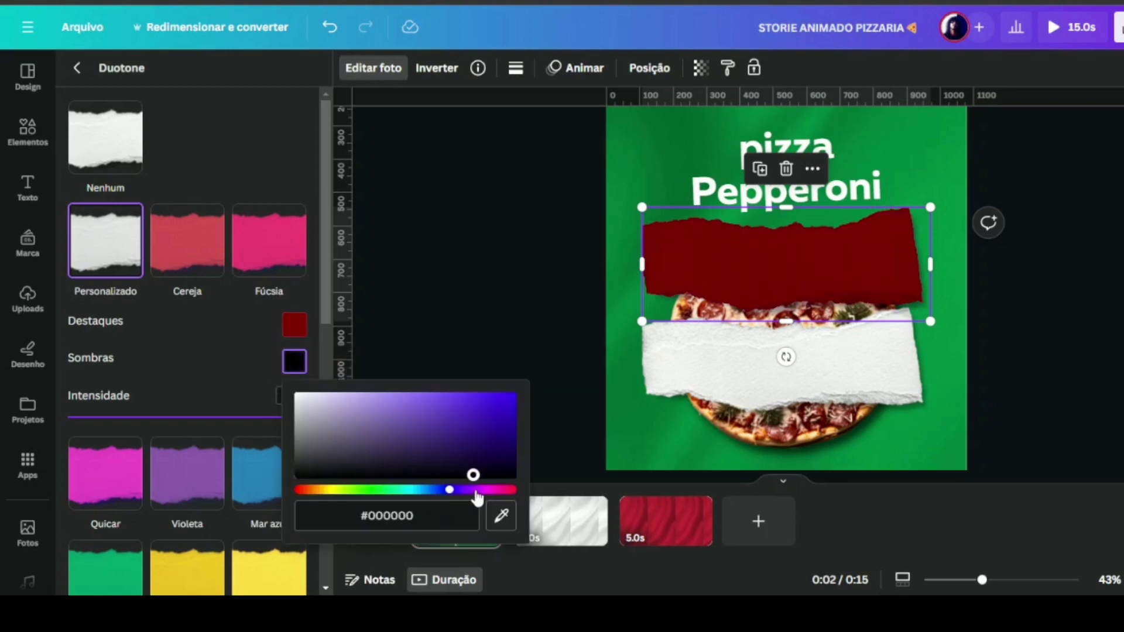
left_click(487, 258)
key("ctrl+z")
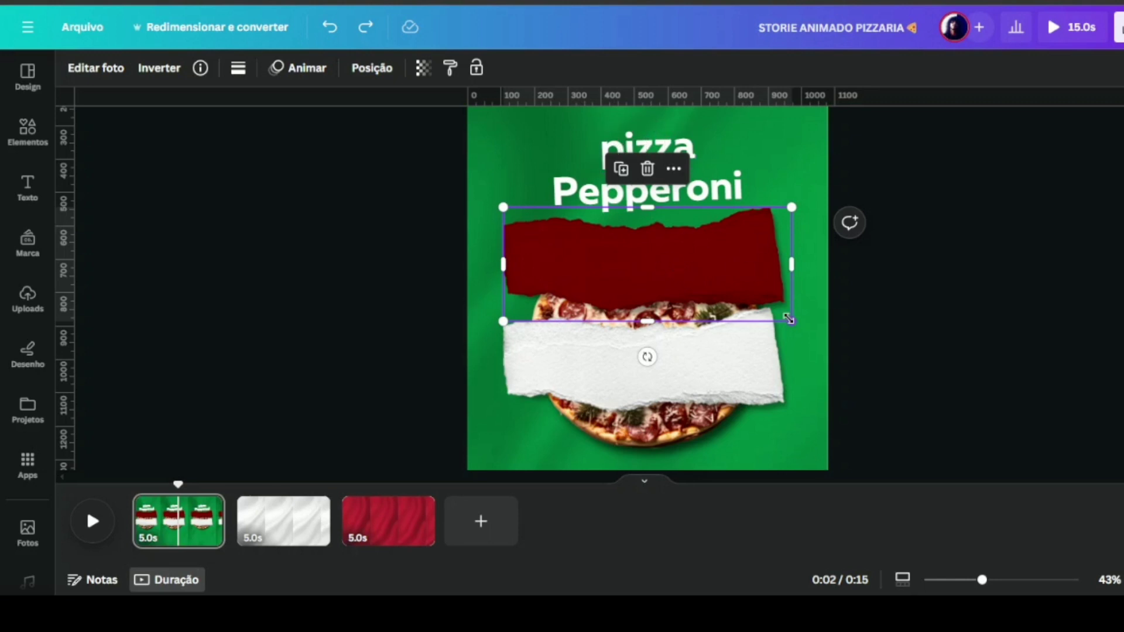
- Shrink the dark red torn paper and place it behind the "pizza" text, above the white paper in the layer order
left_click_drag(786, 320, 679, 274)
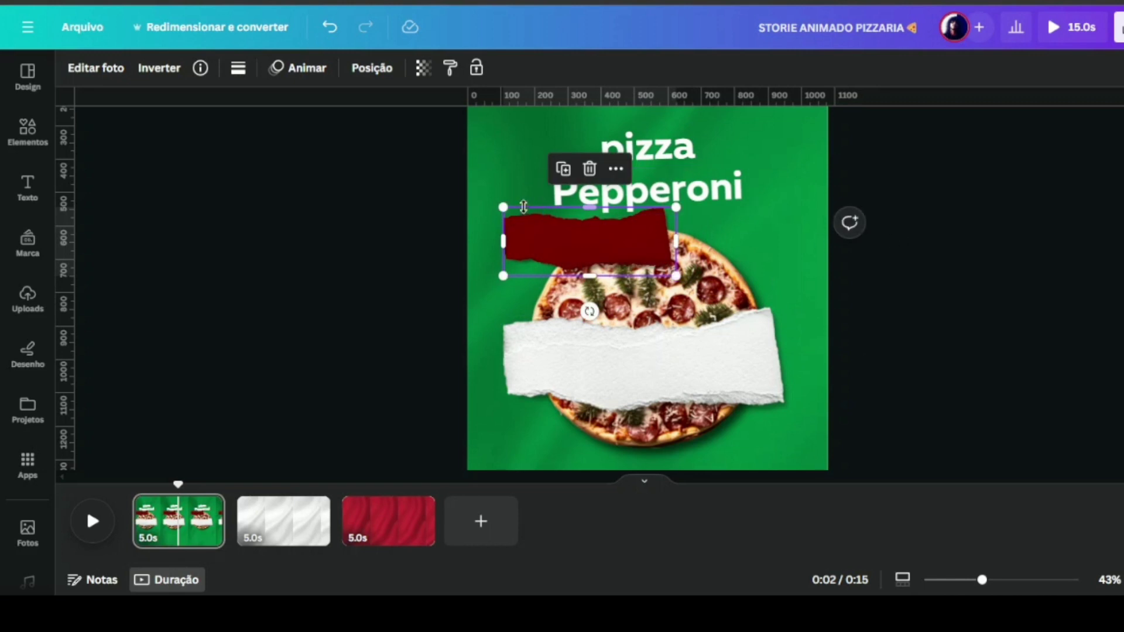
left_click_drag(574, 228, 617, 147)
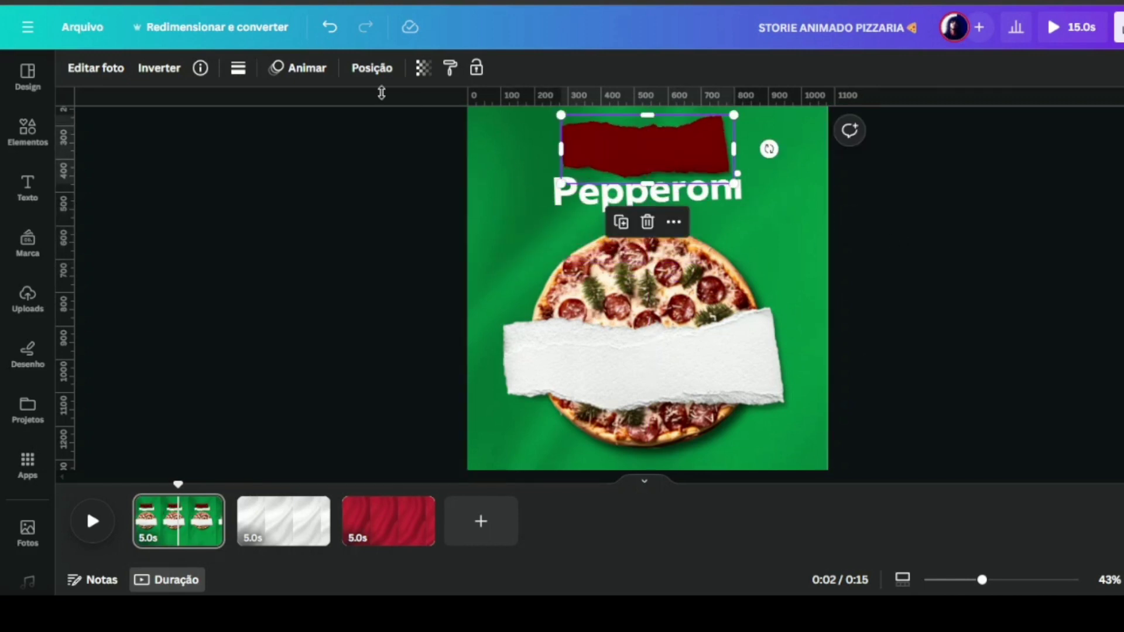
left_click(377, 75)
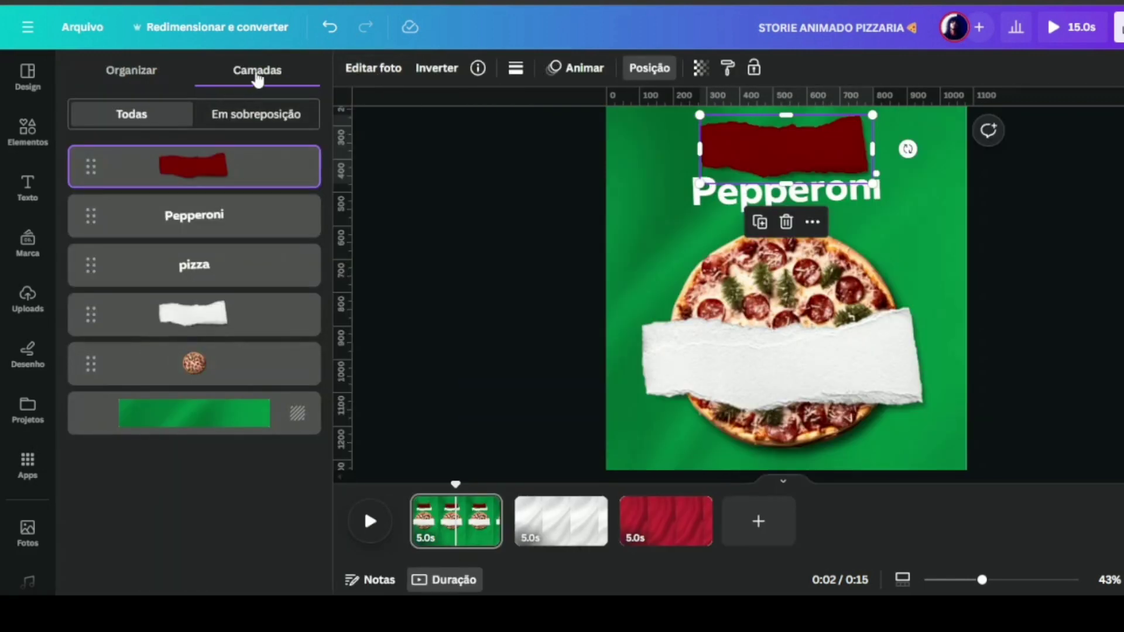
left_click_drag(195, 168, 196, 289)
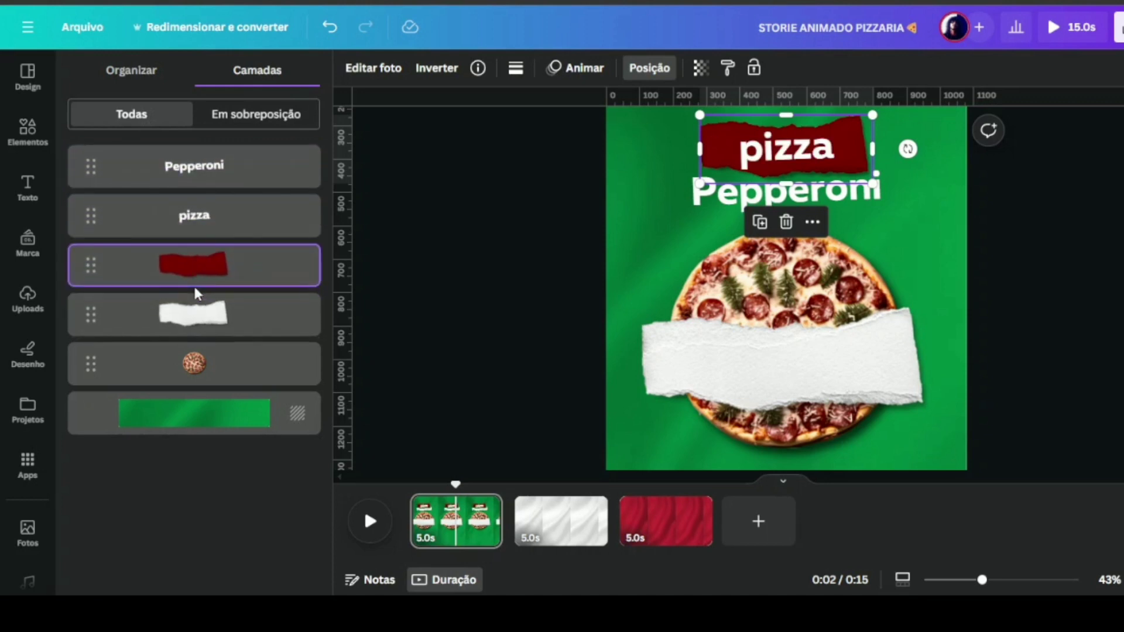
left_click(433, 230)
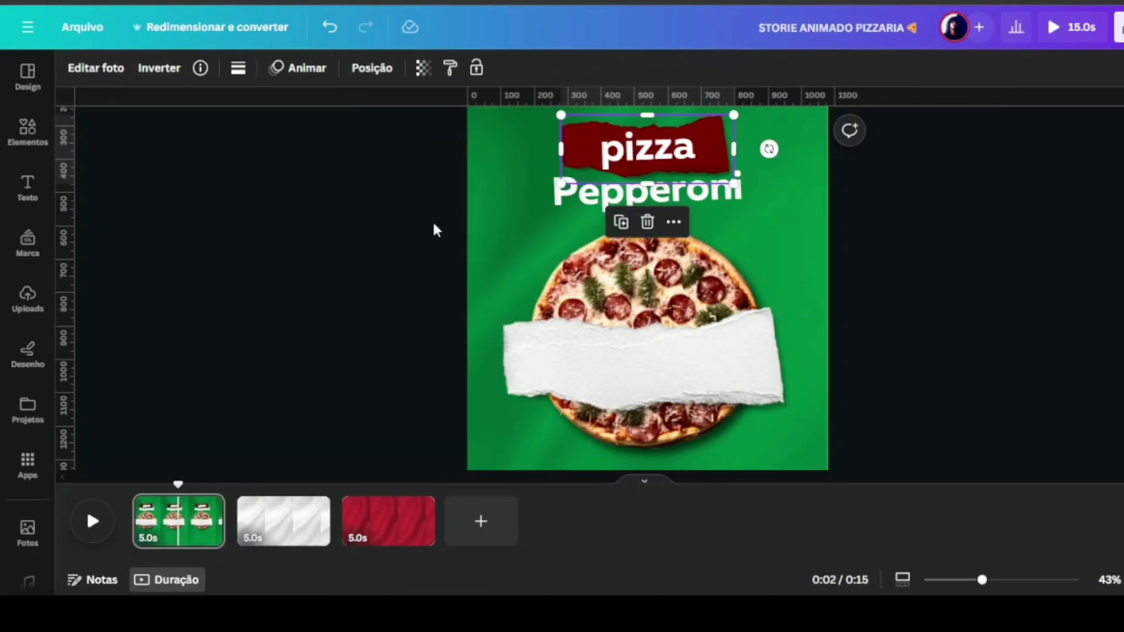
- Trim the dark red paper from its left side to about 432 px wide and centre it horizontally on the page
left_click(571, 142)
left_click_drag(562, 144, 589, 137)
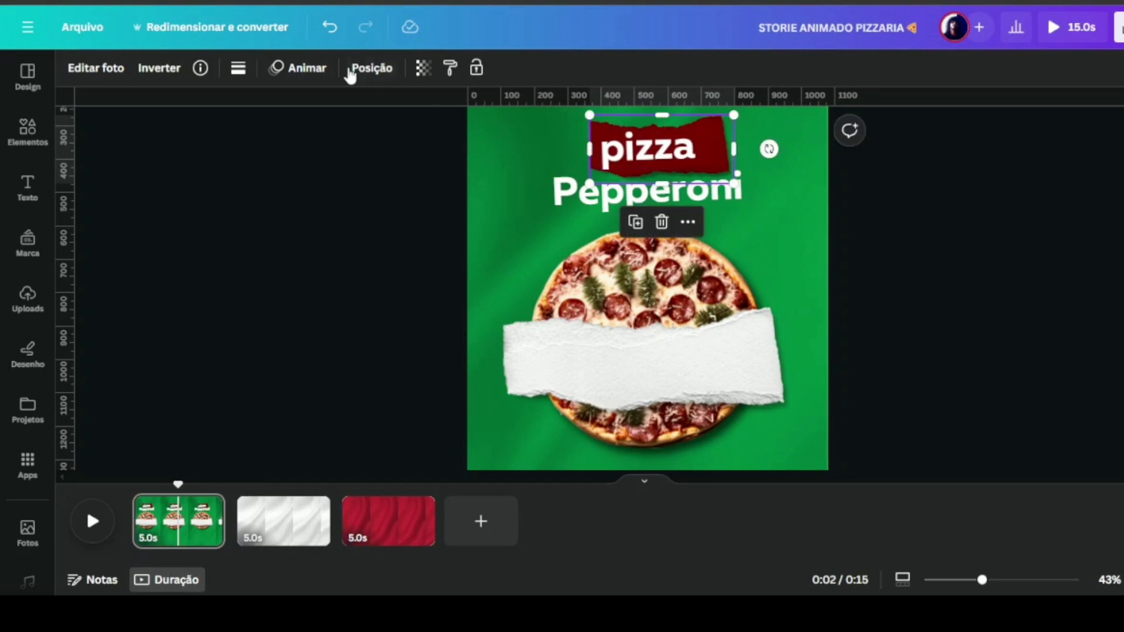
left_click(375, 71)
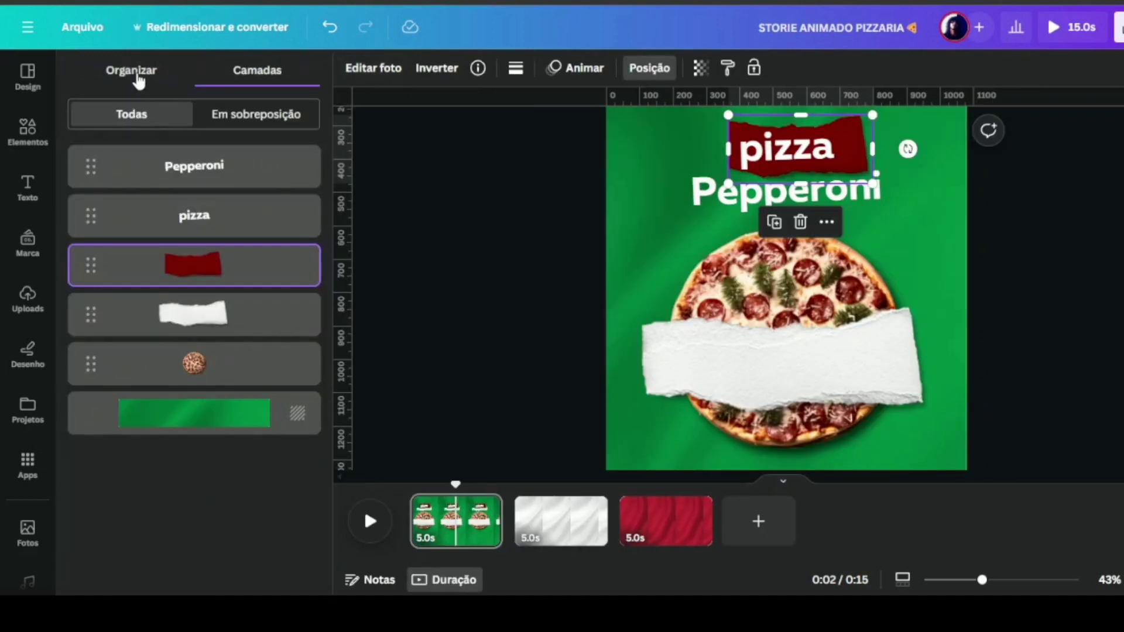
left_click(129, 76)
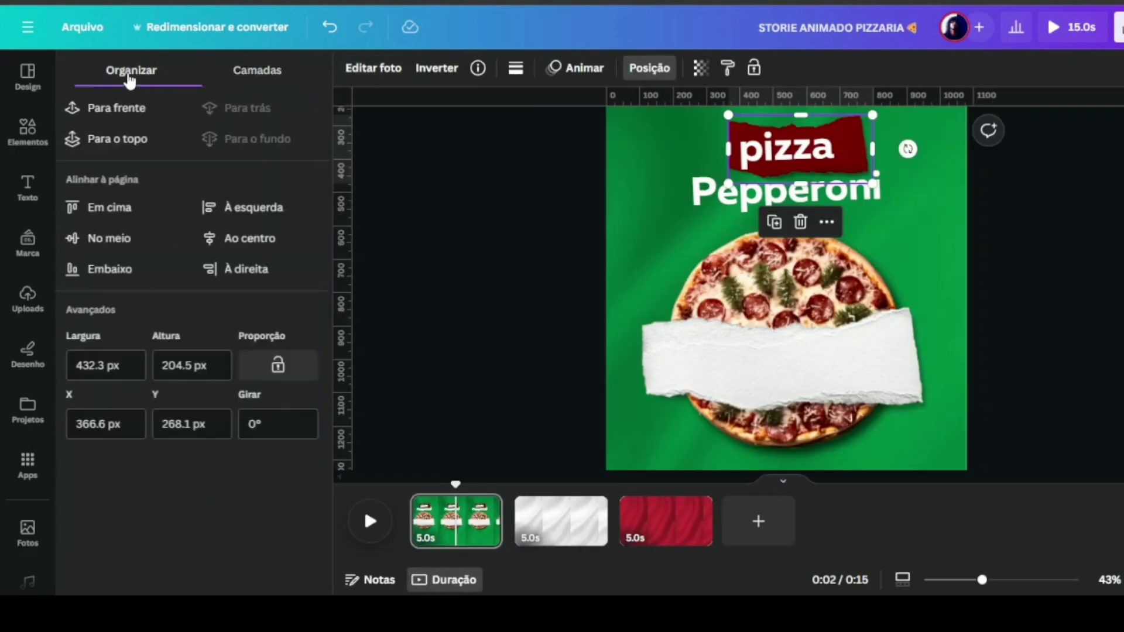
left_click(246, 239)
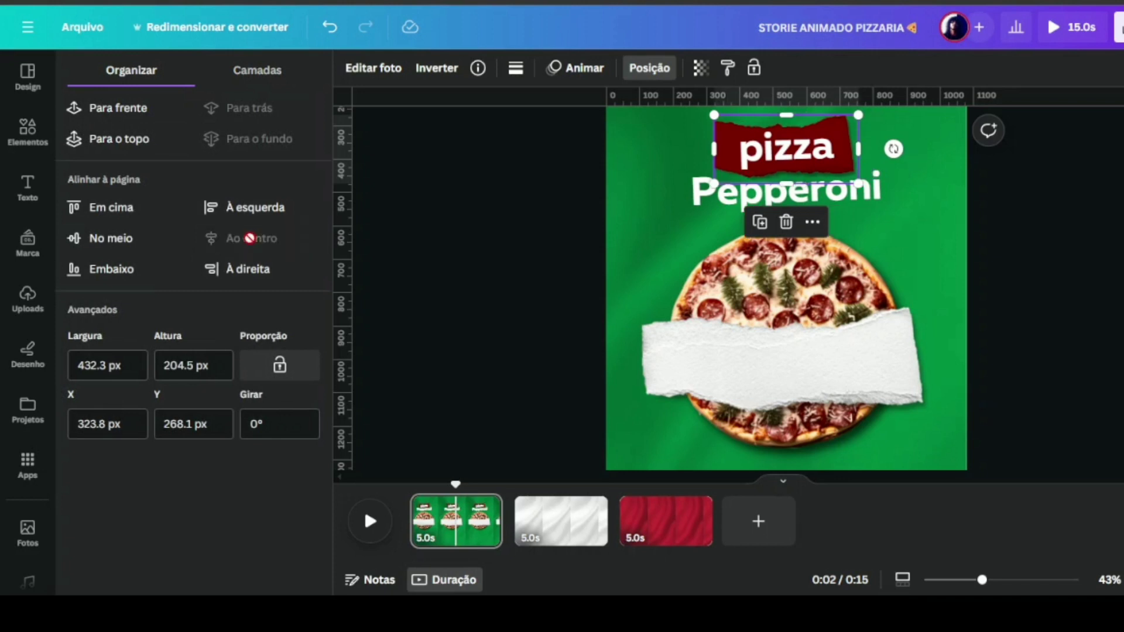
left_click(456, 225)
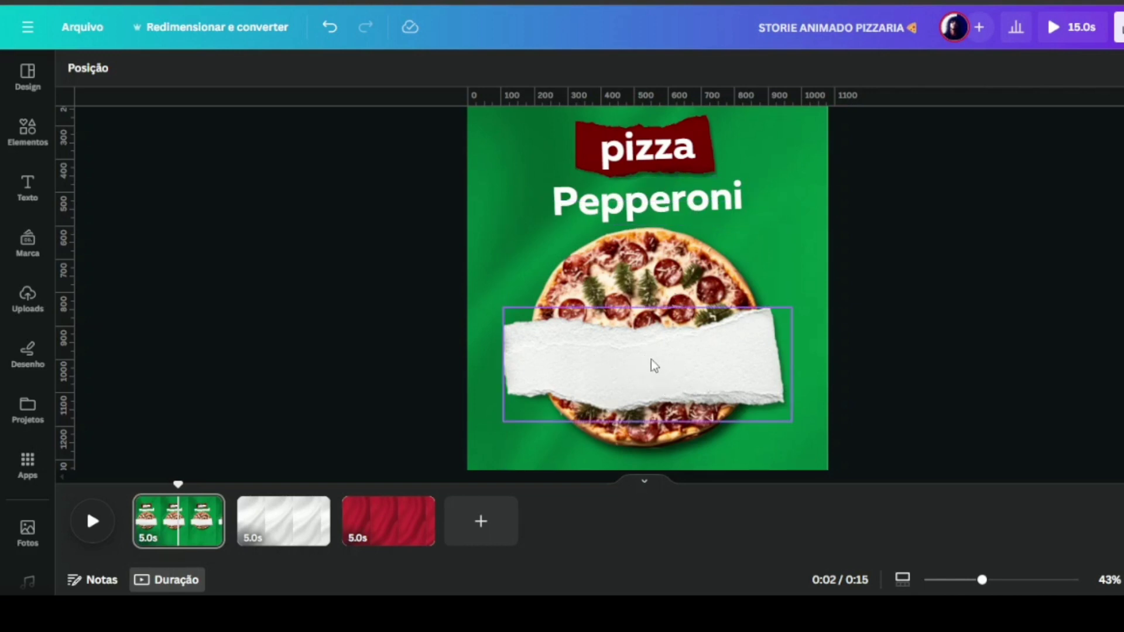
- Change the colour of the "Pepperoni" text to dark grey #302F2F
left_click(644, 205)
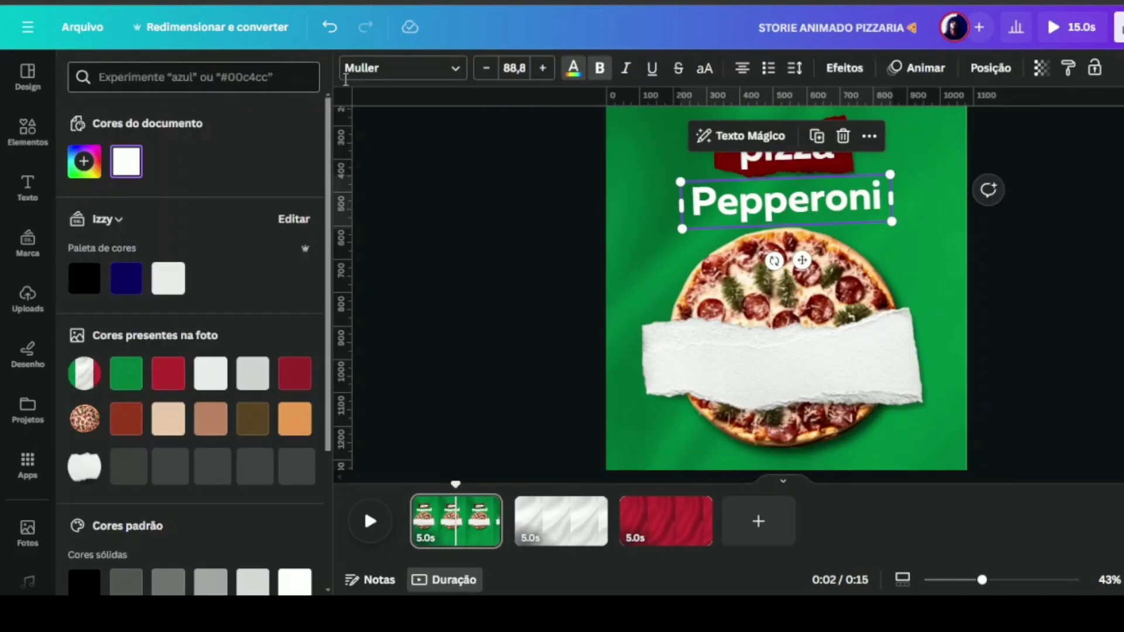
left_click(295, 67)
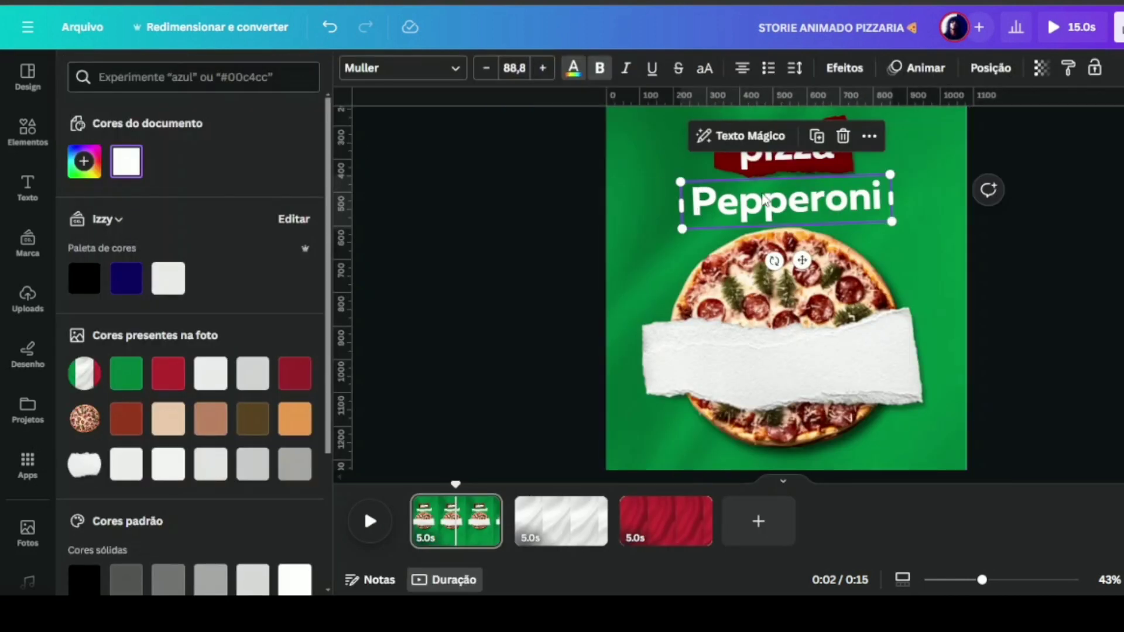
left_click(83, 161)
left_click(130, 261)
left_click_drag(129, 261, 84, 267)
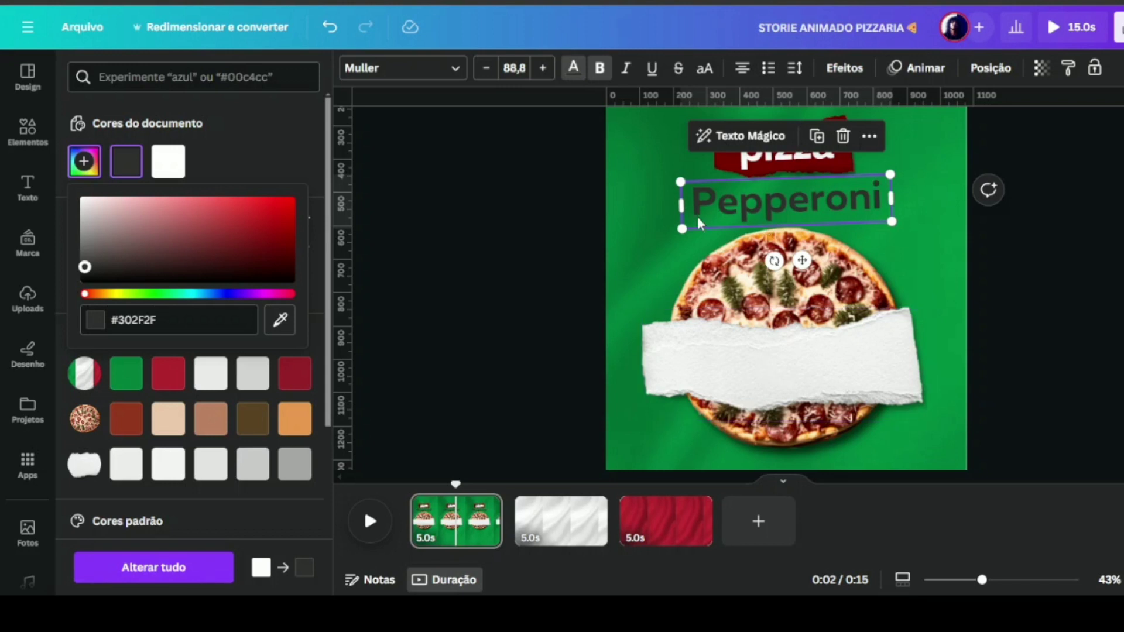
left_click(403, 282)
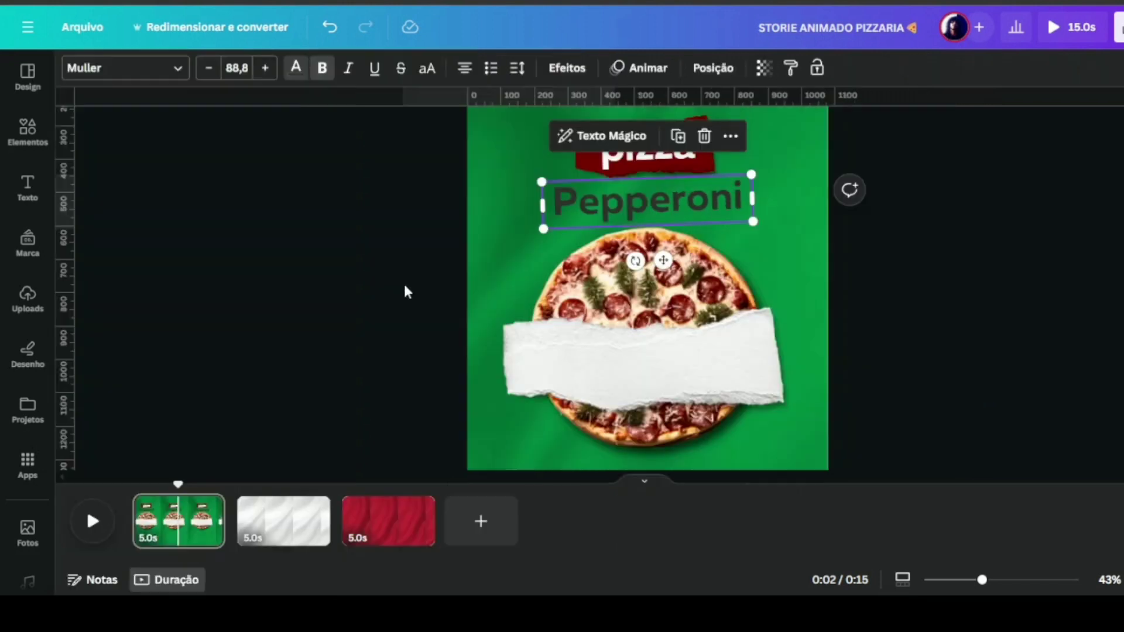
- Move the white torn paper behind "Pepperoni", shrink it to about 690 px wide and centre it horizontally on the page
left_click_drag(672, 332, 672, 186)
left_click_drag(790, 260, 734, 236)
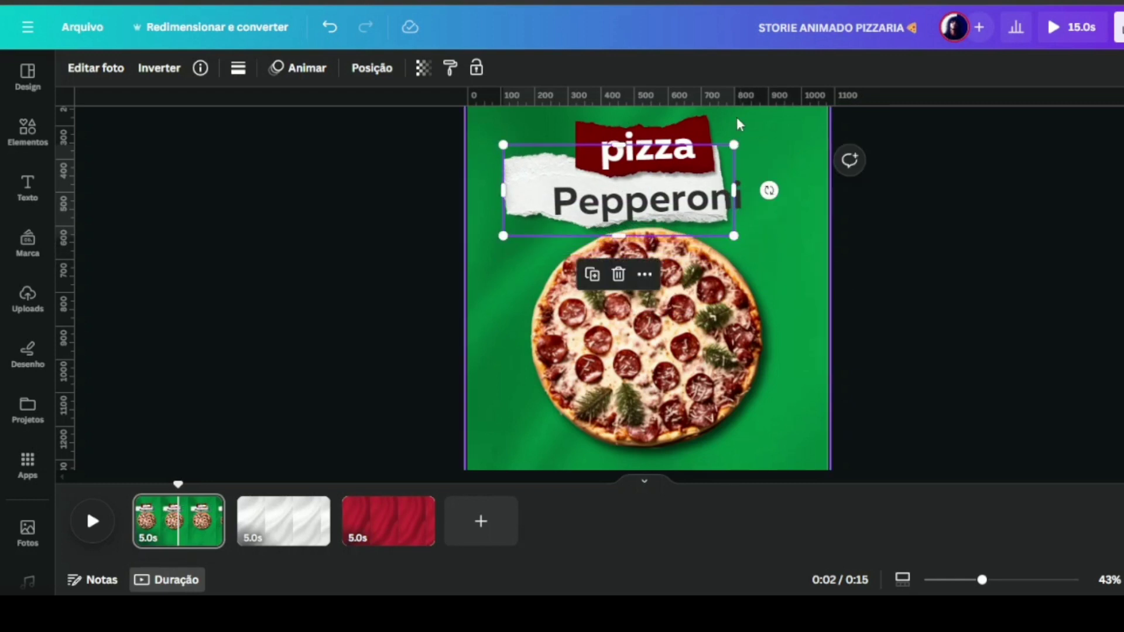
left_click(374, 69)
left_click(277, 239)
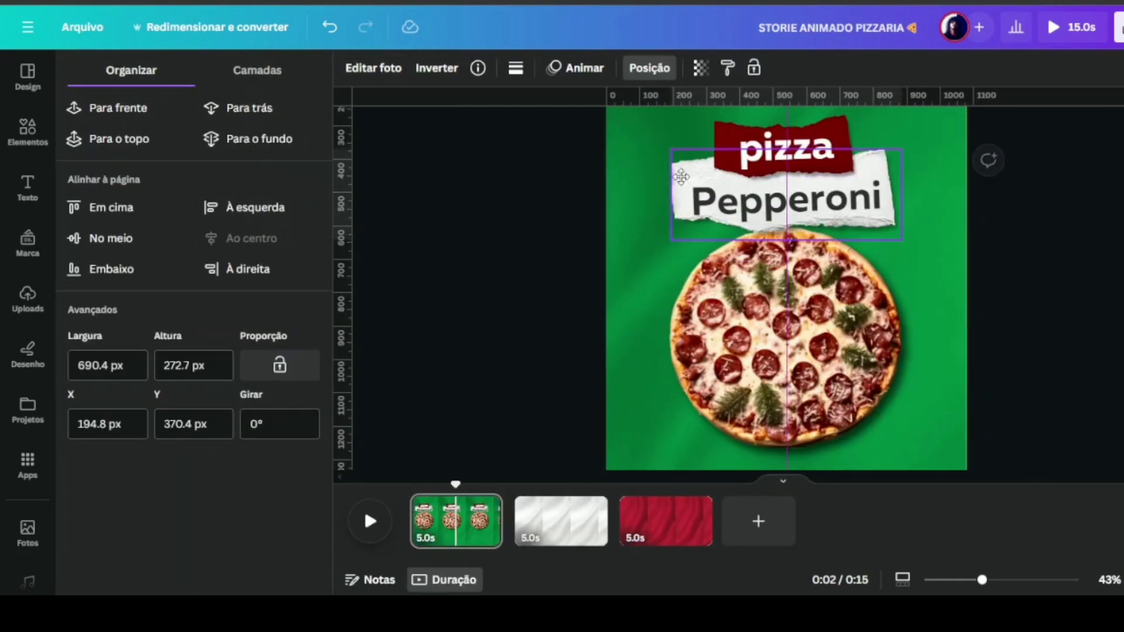
left_click(459, 290)
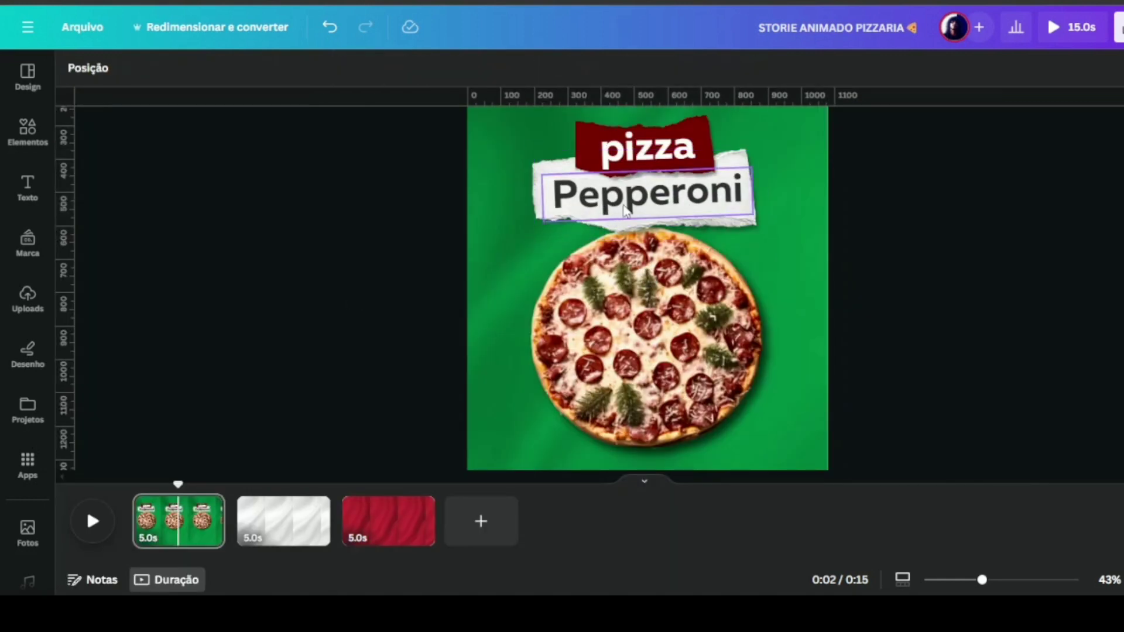
- Apply the Contorno text effect to "Pepperoni" with the dark grey document colour and a thickness of 27
left_click(636, 205)
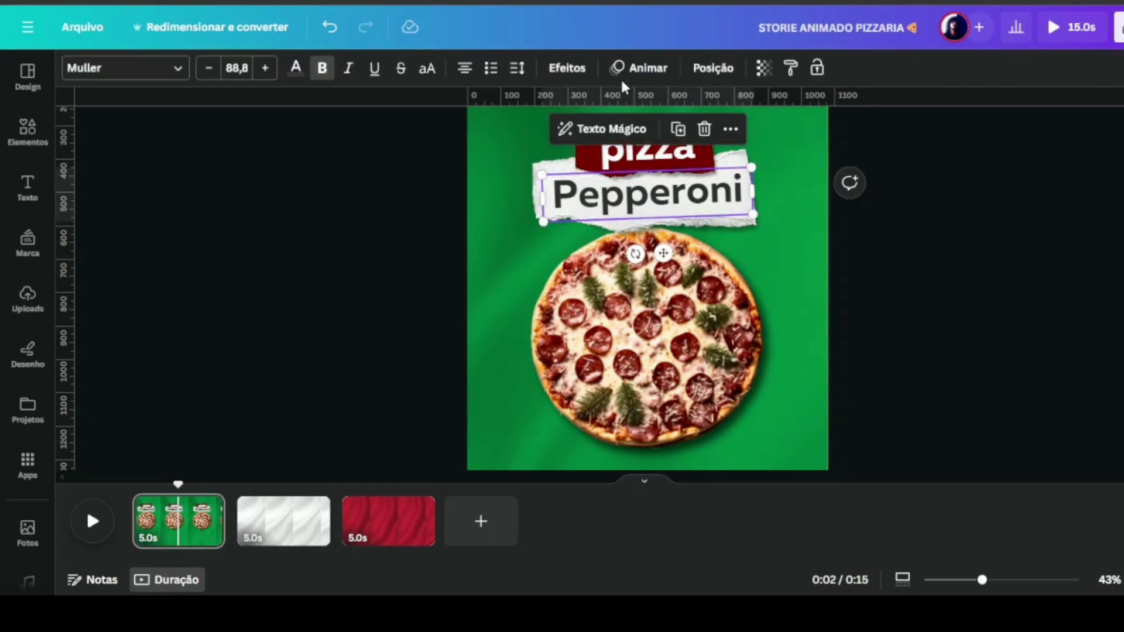
left_click(578, 71)
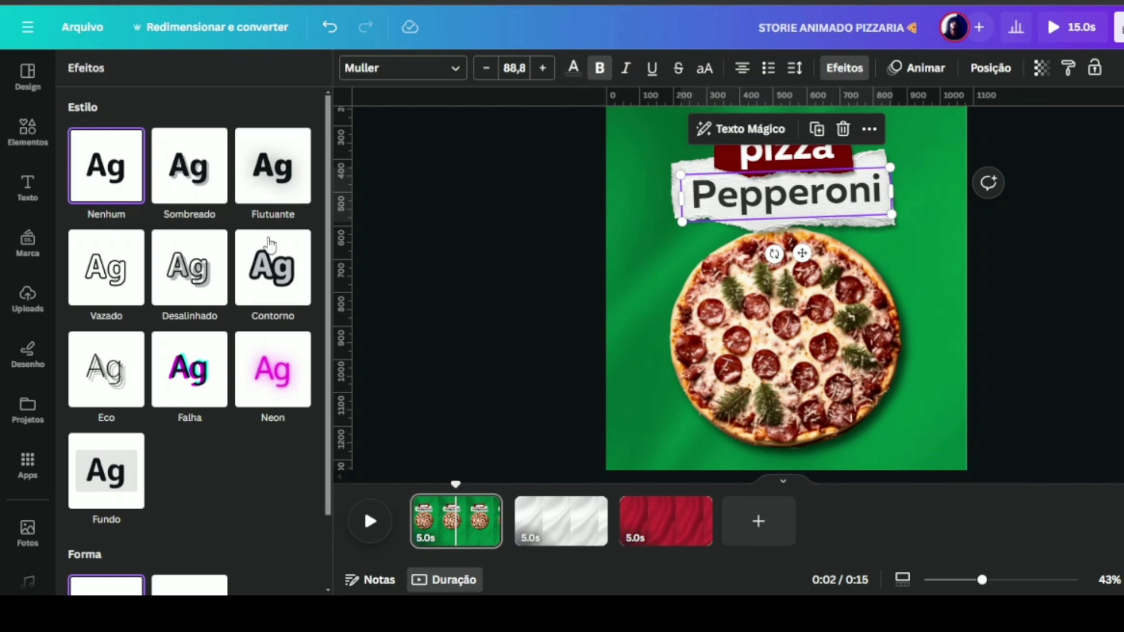
left_click(271, 270)
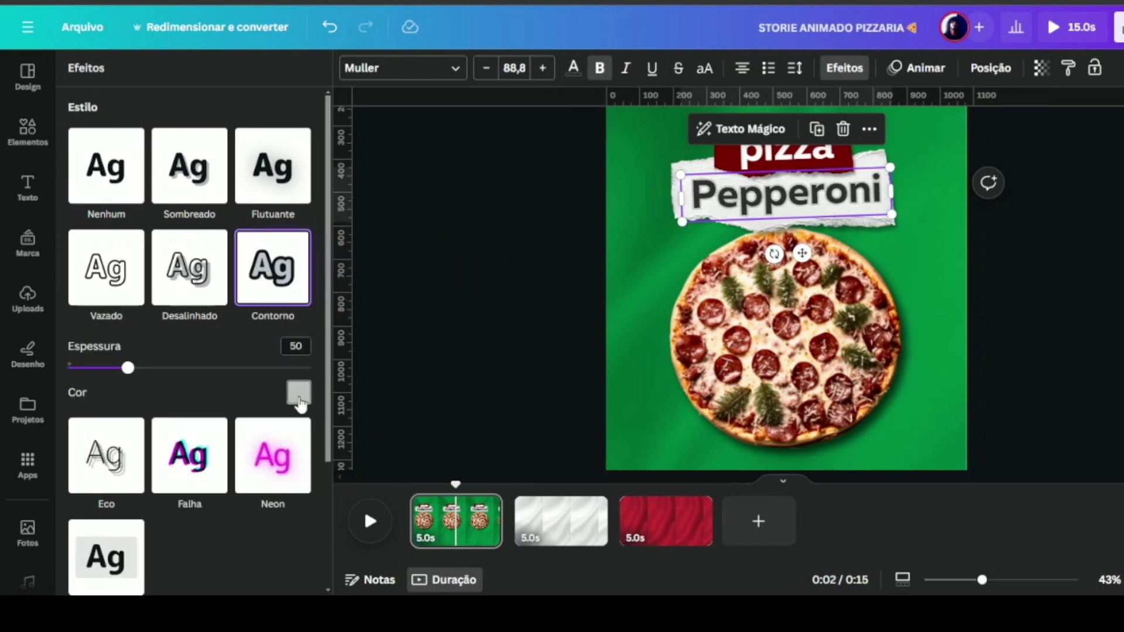
left_click(298, 393)
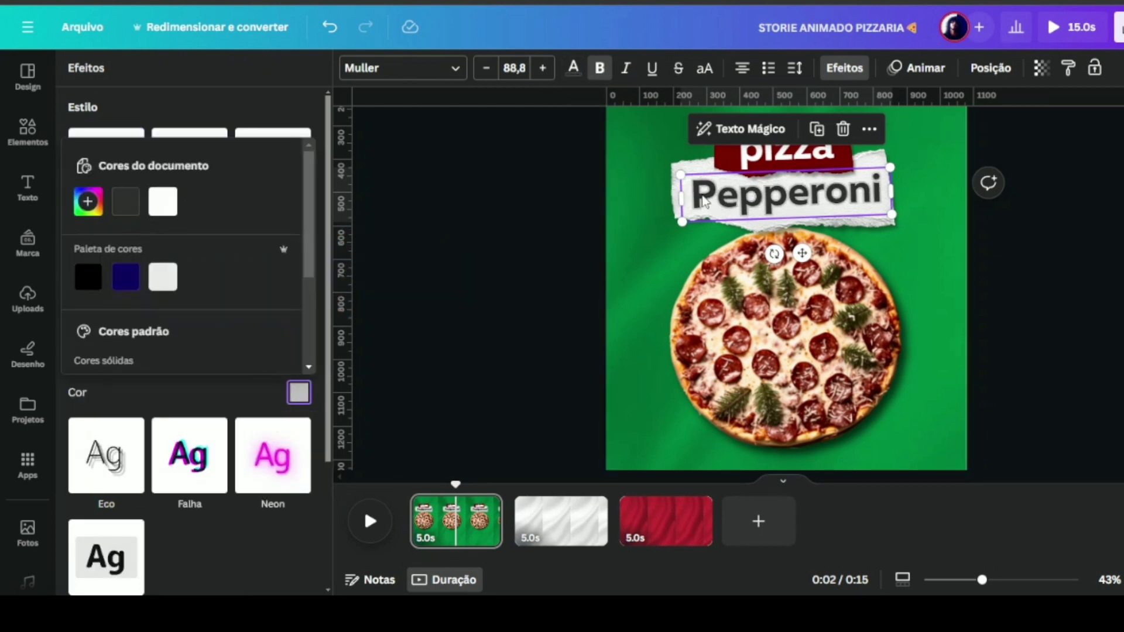
left_click(127, 203)
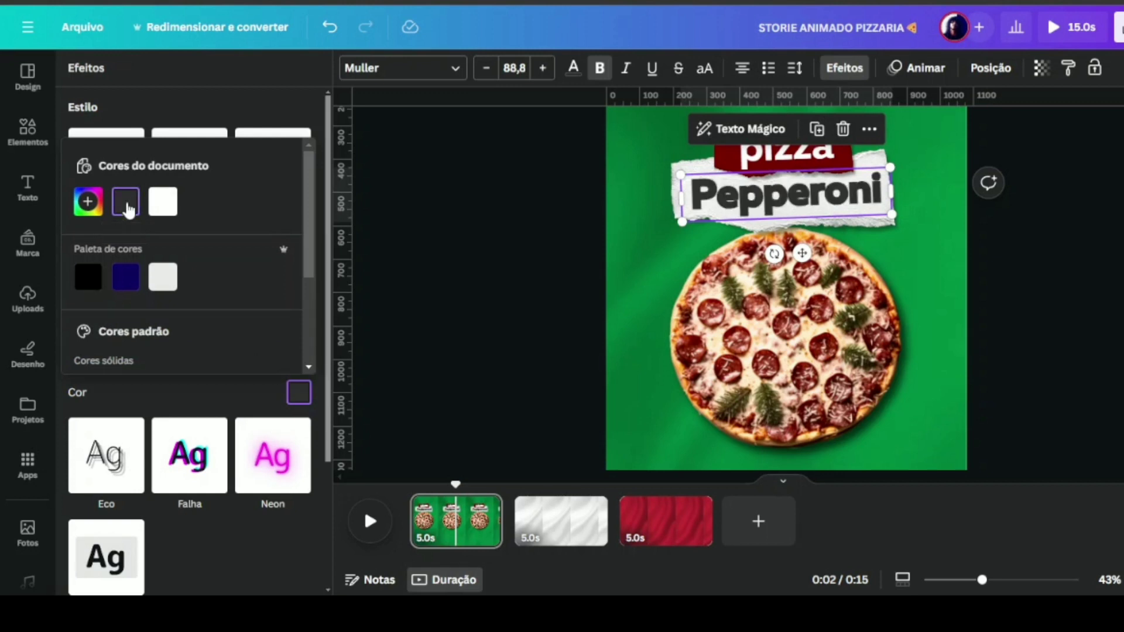
left_click(187, 108)
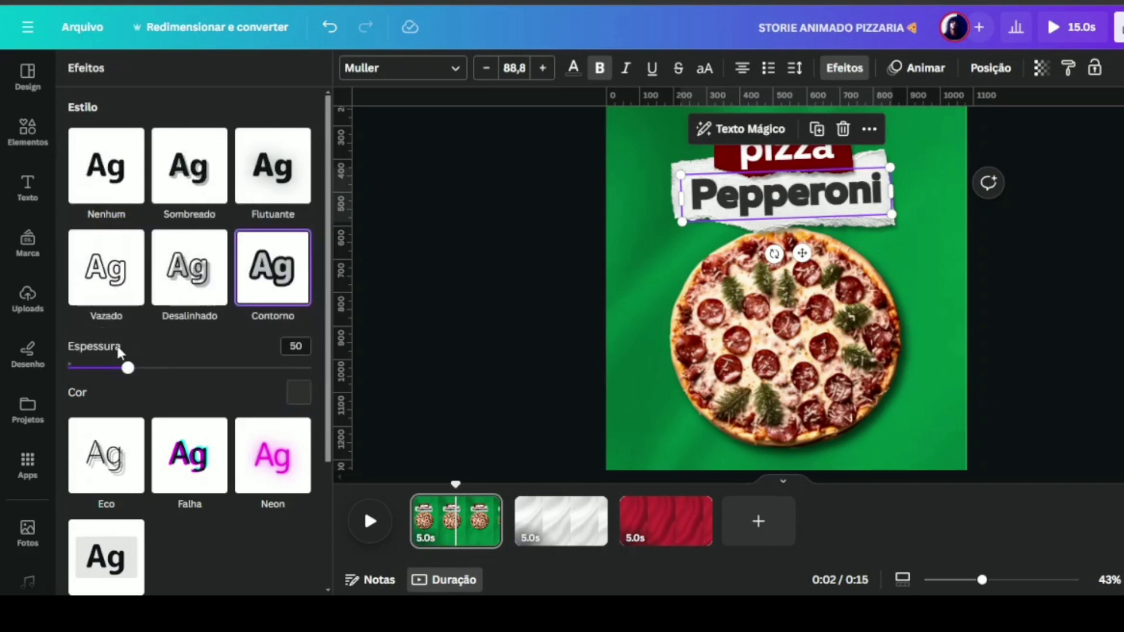
left_click_drag(128, 373, 101, 382)
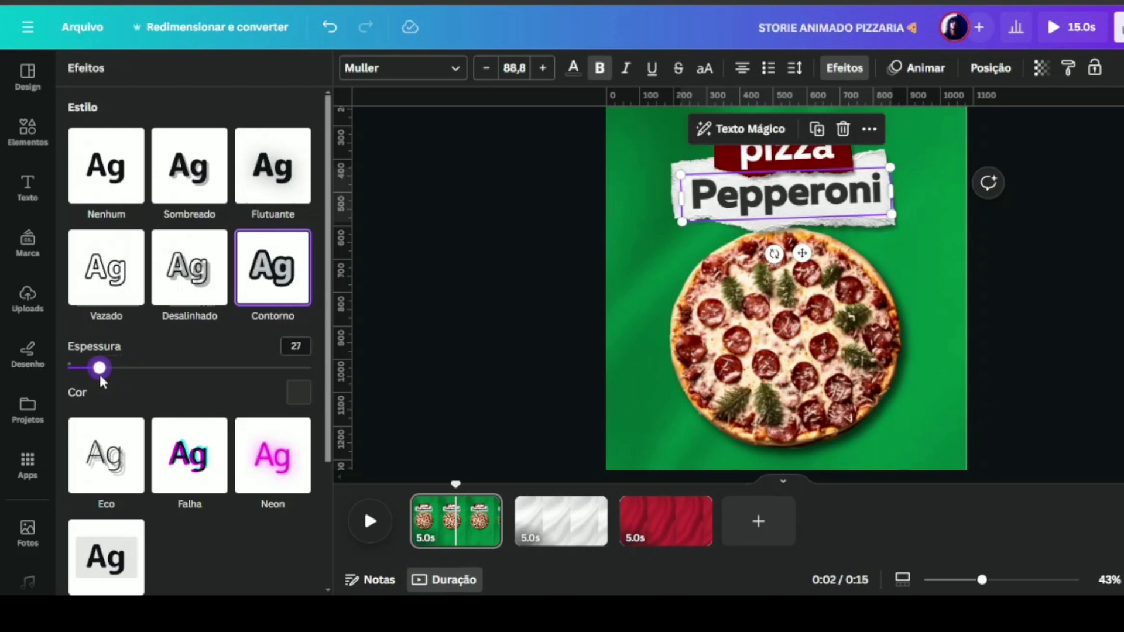
left_click(426, 267)
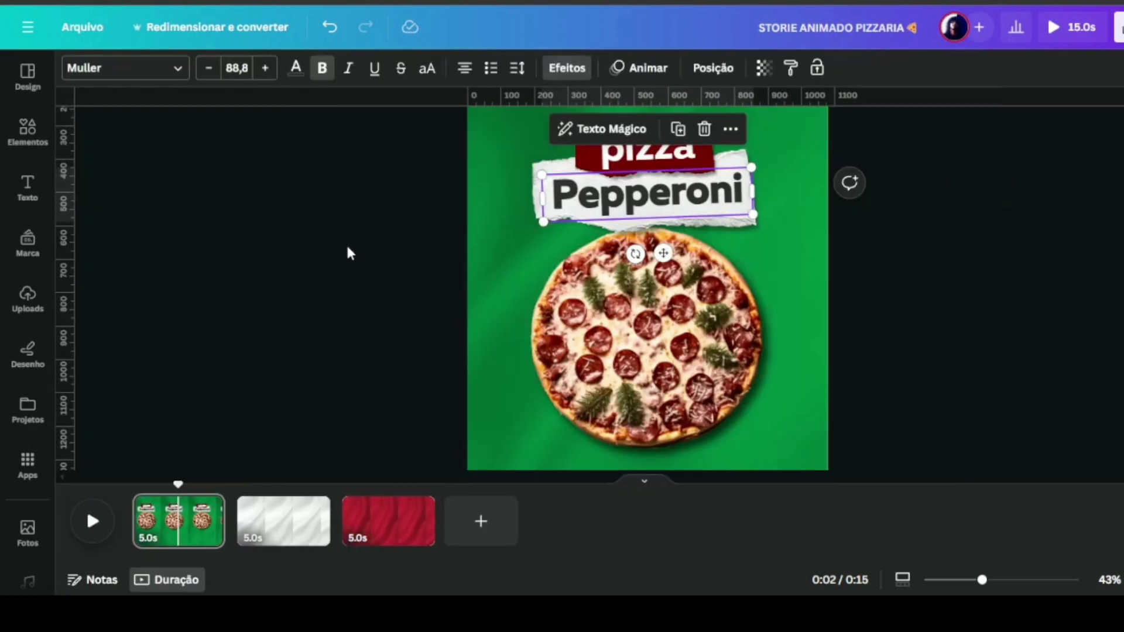
- Set the transparency of both the "pizza" and "Pepperoni" texts to 93
left_click(647, 153)
left_click(762, 69)
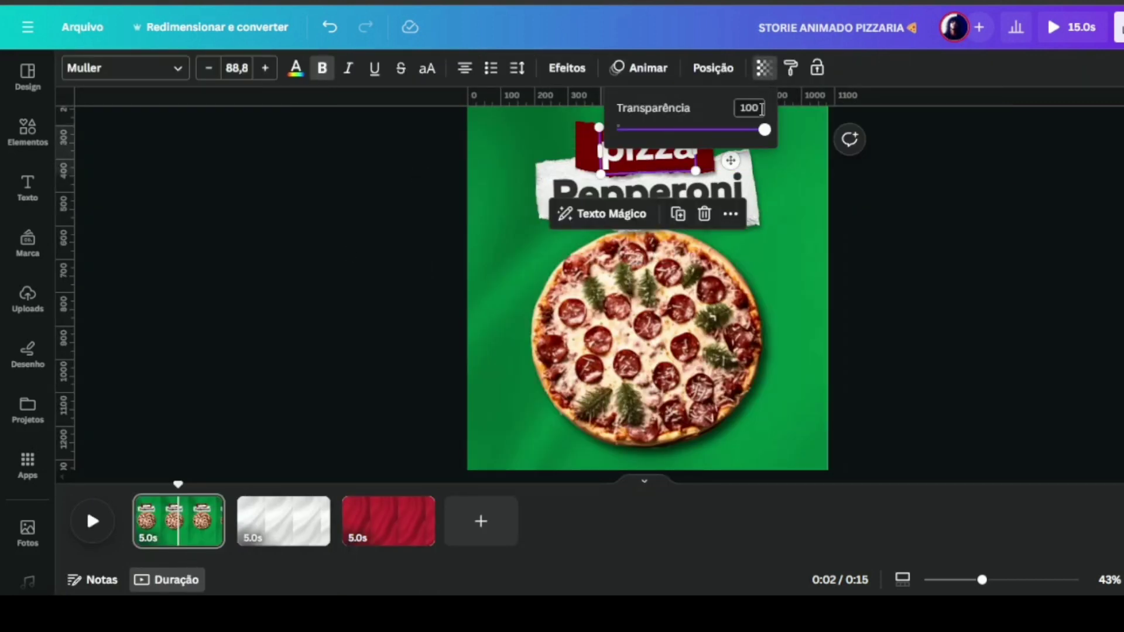
left_click_drag(765, 130, 758, 142)
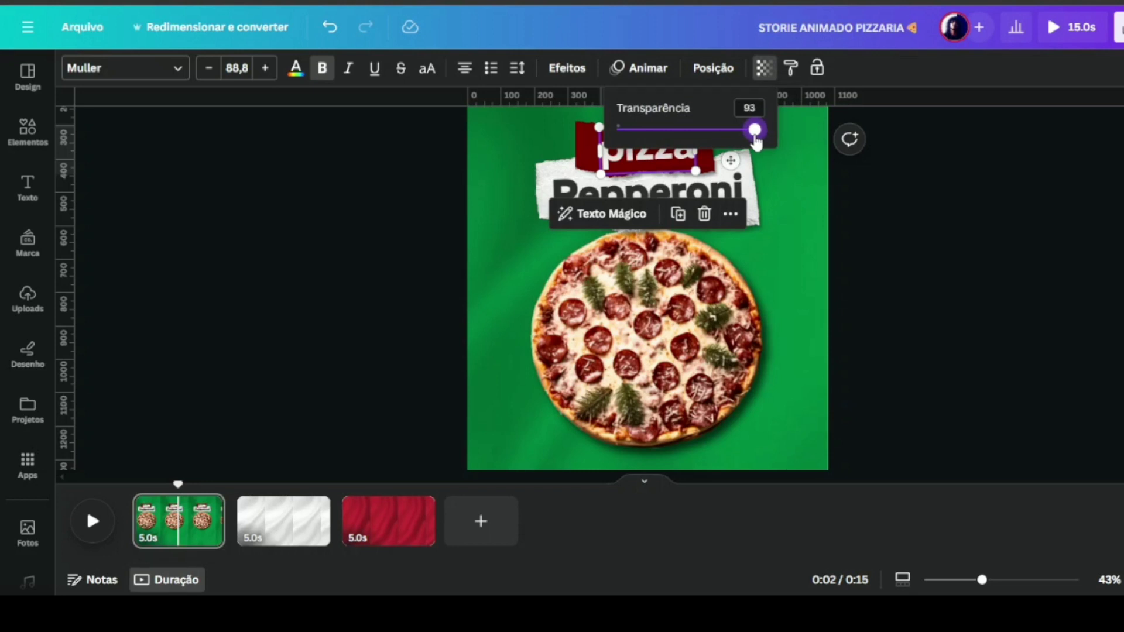
left_click(581, 190)
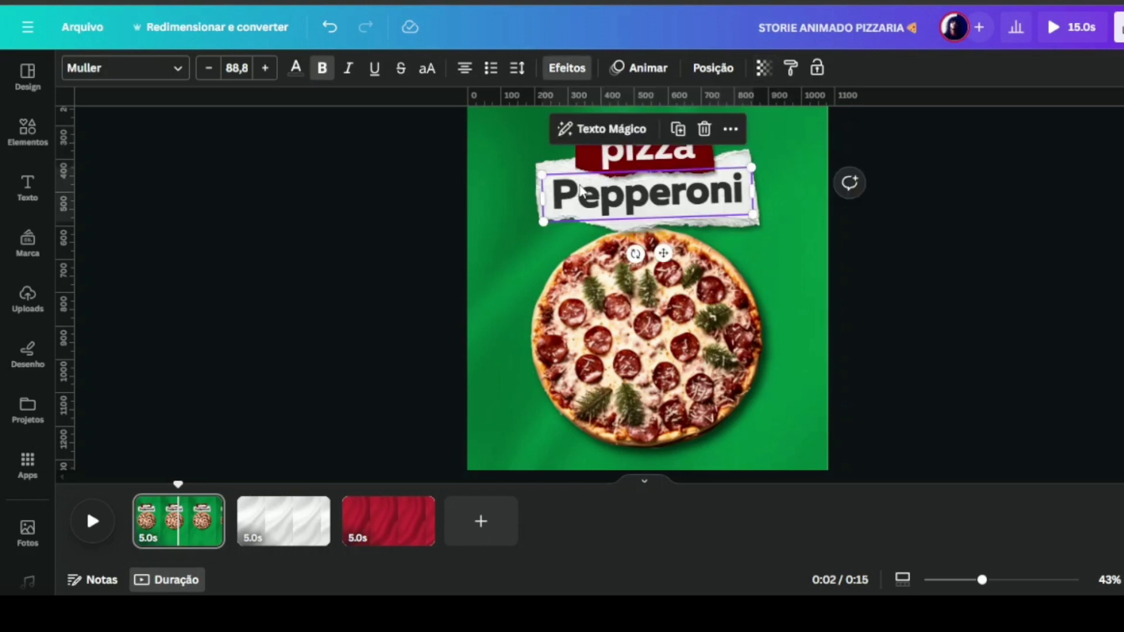
left_click(764, 68)
left_click_drag(765, 143, 758, 143)
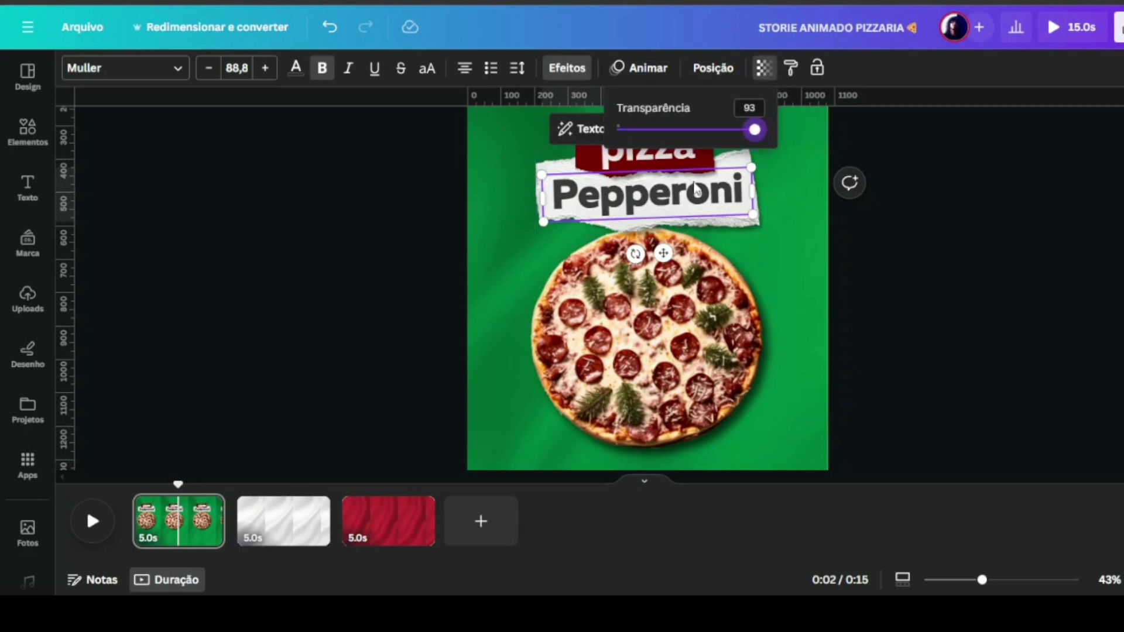
left_click(293, 266)
left_click(293, 266)
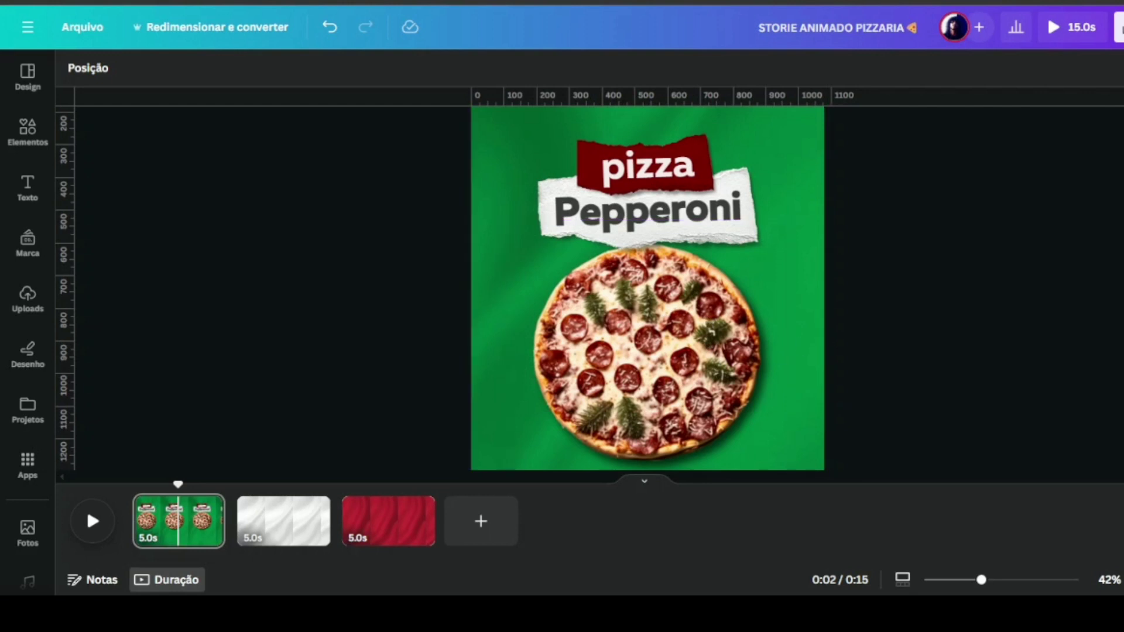
- Enlarge the pizza image until its frame is about as wide as the page and position it just under the title
left_click_drag(973, 590, 952, 588)
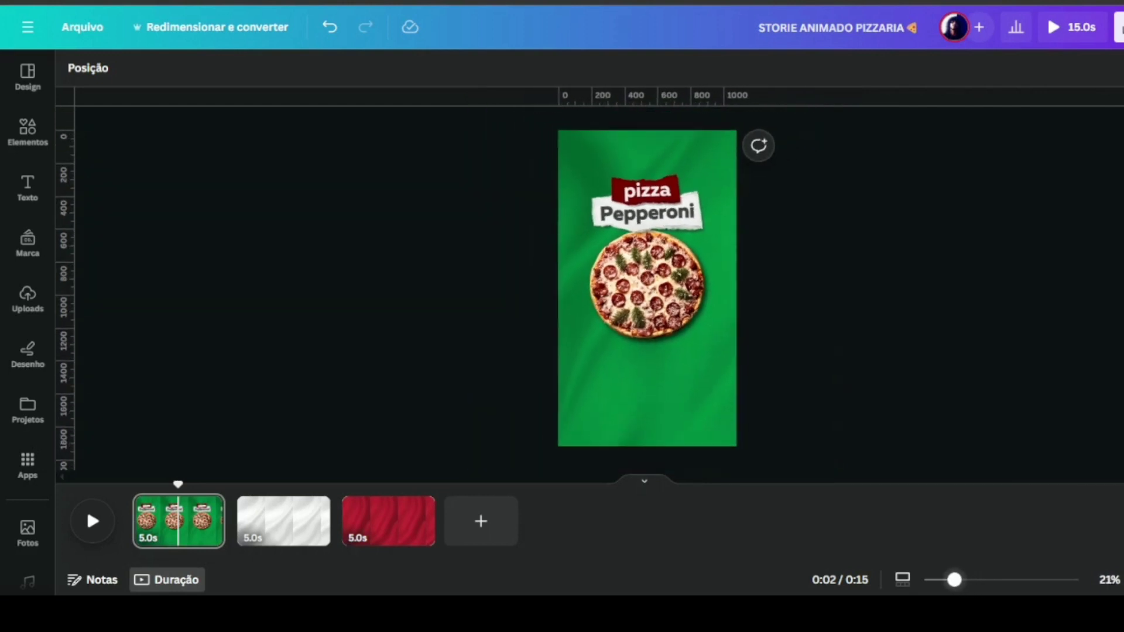
left_click(681, 334)
left_click_drag(716, 359, 752, 391)
left_click_drag(702, 296, 686, 317)
left_click(848, 326)
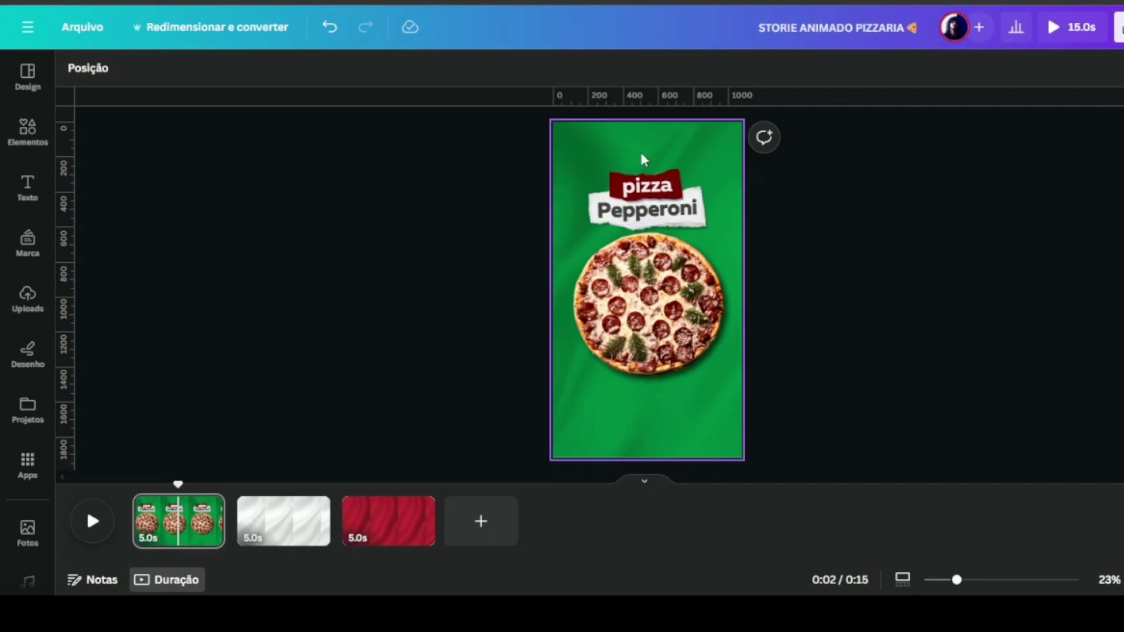
- Duplicate the "pizza Pepperoni" title with its torn papers, place the copy below the pizza and move the original title up
left_click(646, 211)
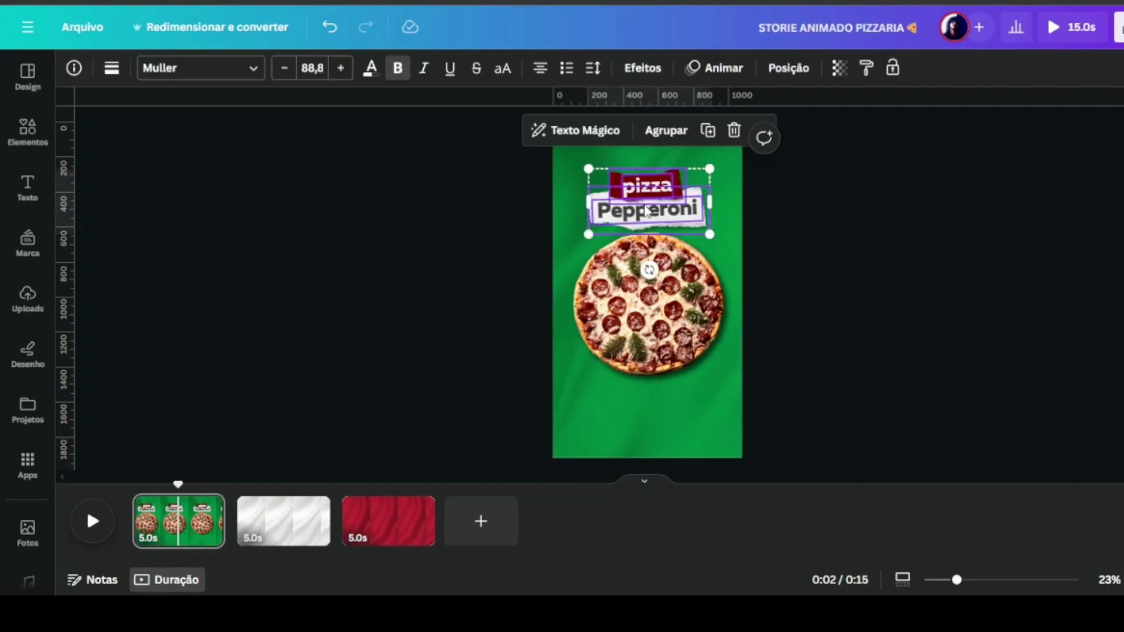
left_click(707, 131)
left_click_drag(655, 199, 647, 404)
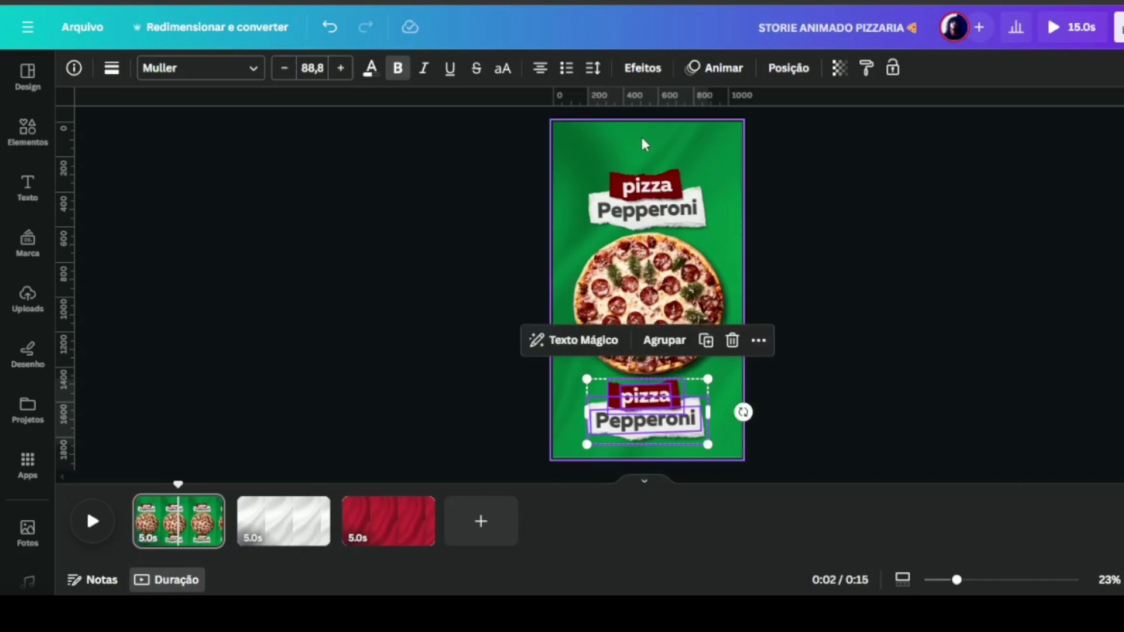
left_click(648, 206)
left_click_drag(647, 206, 647, 179)
- Enlarge the pizza image until its frame slightly exceeds the page width and centre it between the two titles
left_click(691, 275)
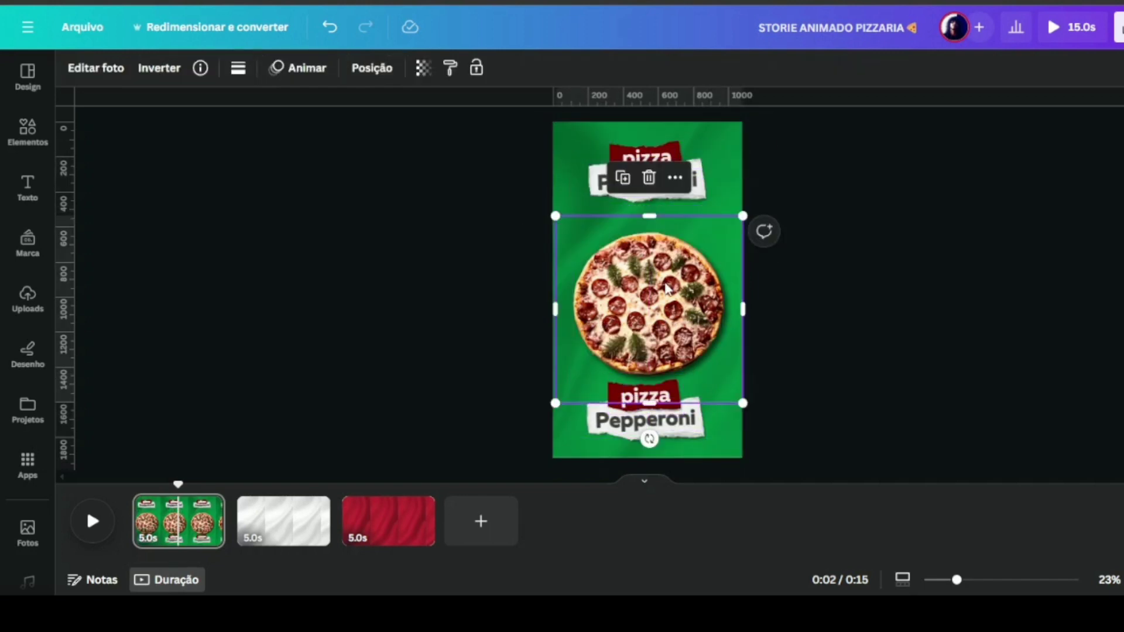
left_click_drag(742, 213, 799, 206)
left_click_drag(668, 293, 653, 293)
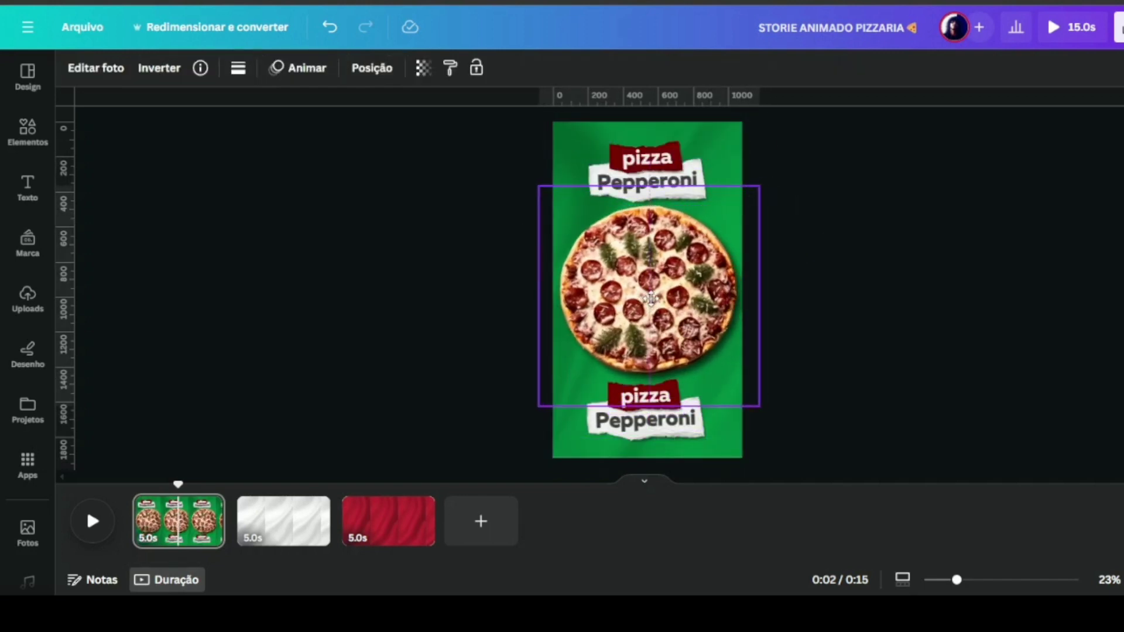
left_click(935, 279)
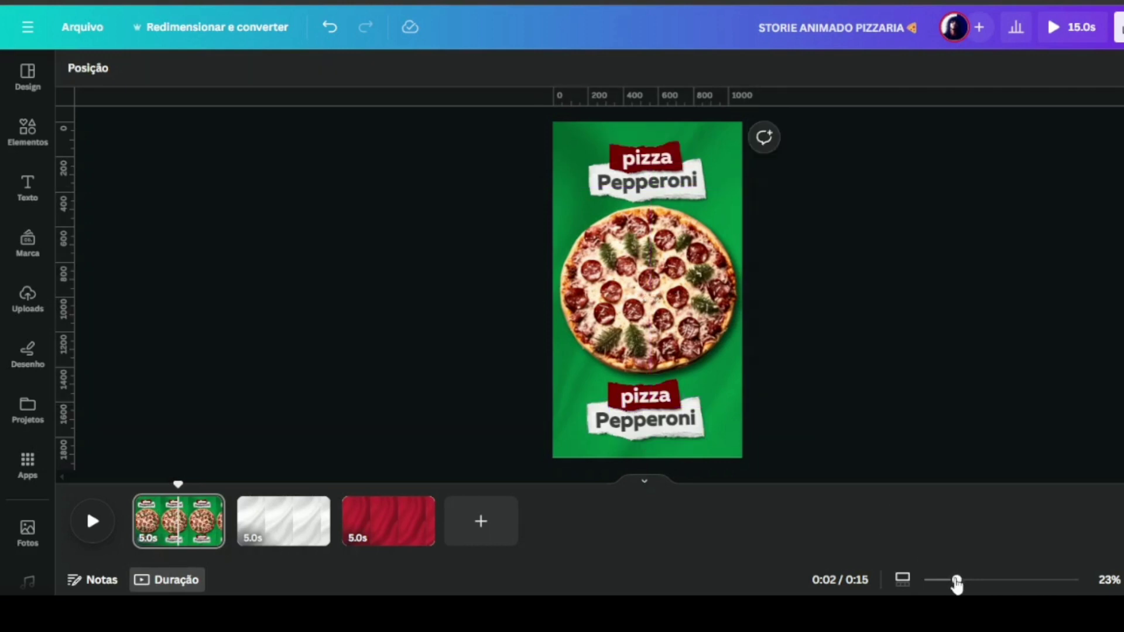
- Replace the lower "pizza" text with "Promoção" and widen its text box to about 661 px so it fits on one line
left_click_drag(957, 580, 969, 580)
scroll(892, 285, "down", 3)
double_click(679, 357)
type("Pr")
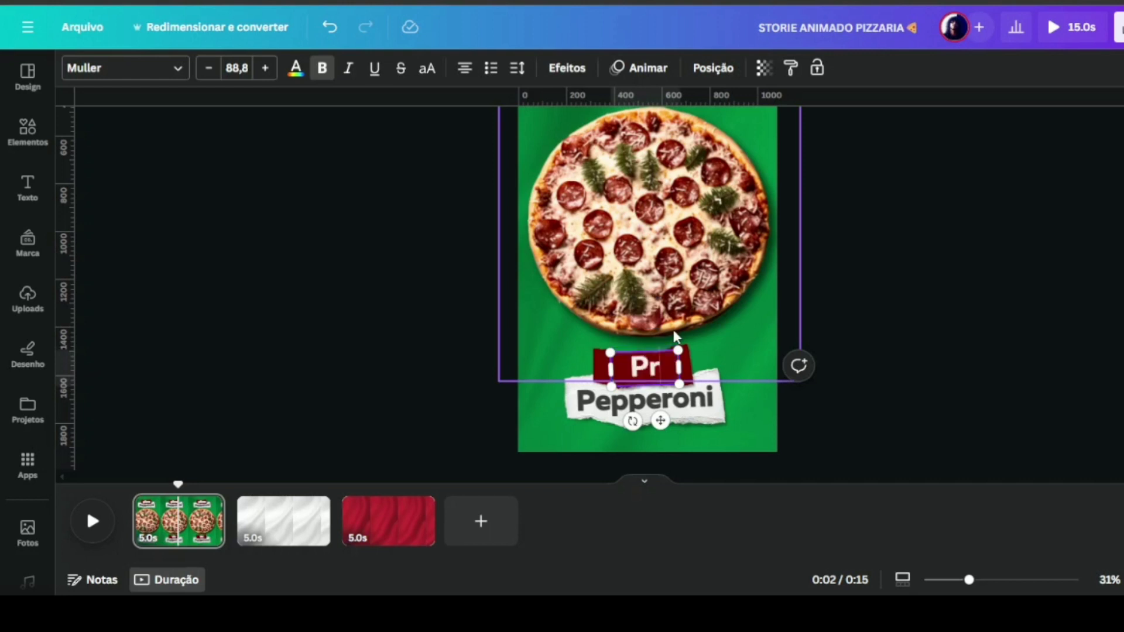
type("omoção")
left_click_drag(680, 408, 771, 374)
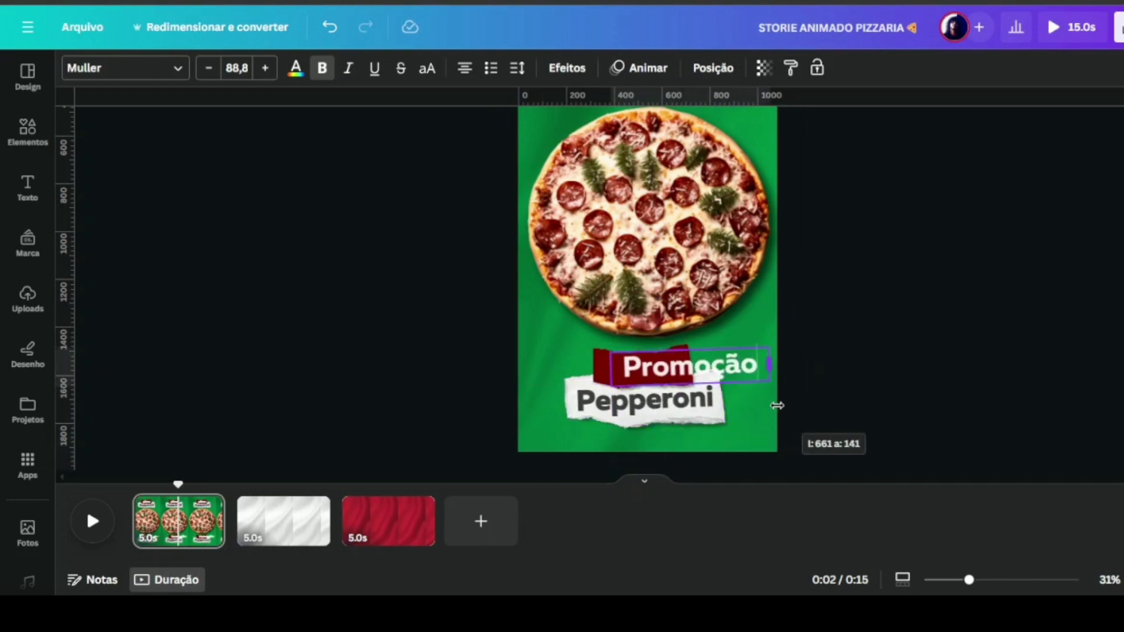
- Shrink the "Promoção" text to fit its strip and resize the dark red torn paper behind it to about 443 px wide
left_click_drag(972, 582, 989, 581)
left_click_drag(853, 326, 833, 335)
left_click_drag(761, 310, 714, 311)
left_click_drag(782, 333, 747, 351)
left_click(647, 323)
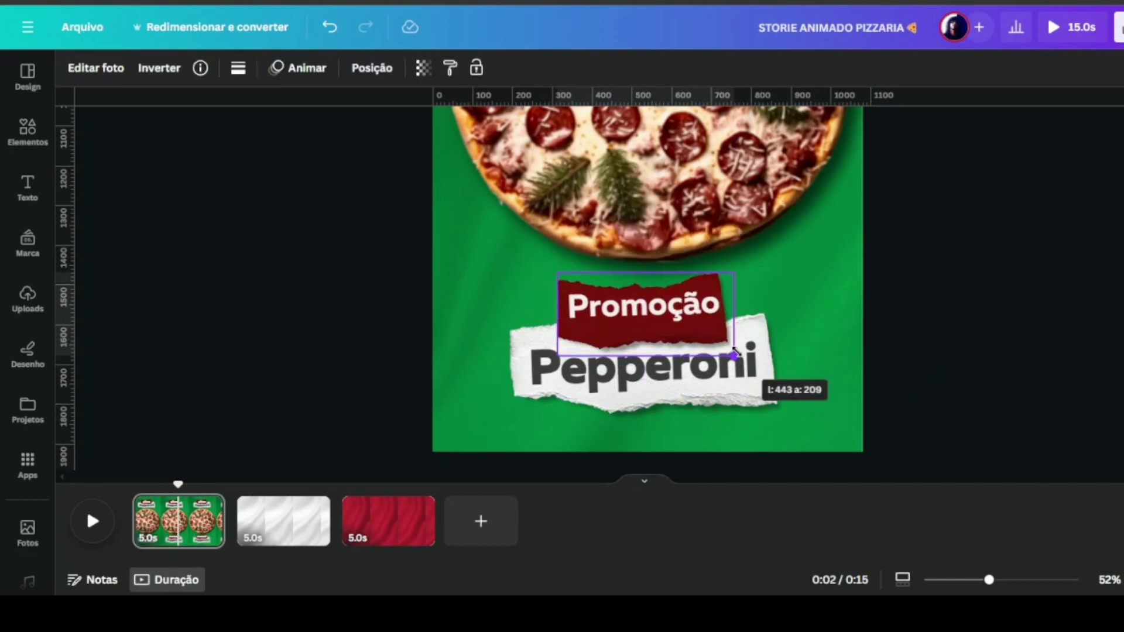
left_click_drag(653, 319, 660, 325)
- Replace the lower "Pepperoni" text with "R$ 79,90"
left_click(773, 396)
double_click(714, 351)
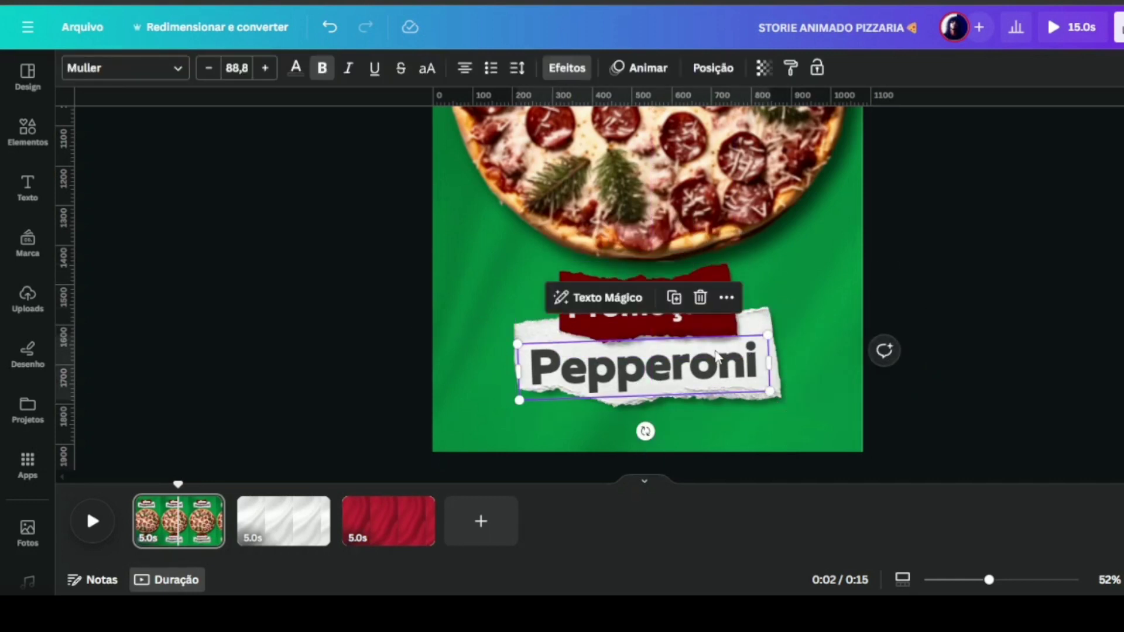
type("R$ 79,90")
- Centre the lower white and dark red torn papers and their "Promoção" and "R$ 79,90" texts horizontally on the page
left_click(770, 321)
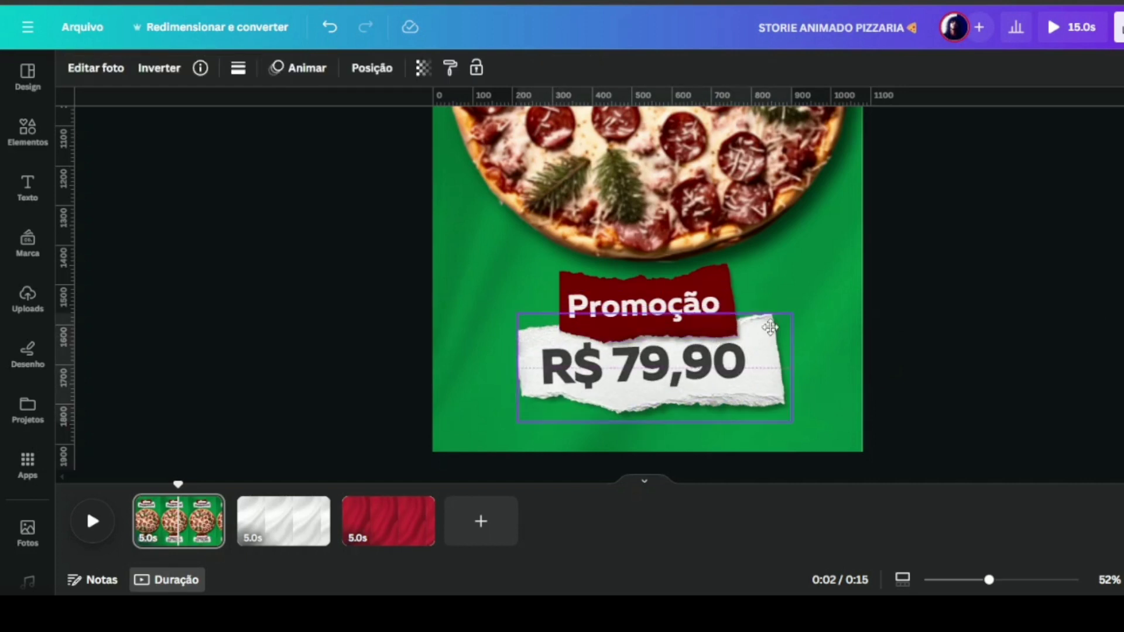
left_click(988, 282)
key("Tab")
left_click(712, 68)
key("Tab")
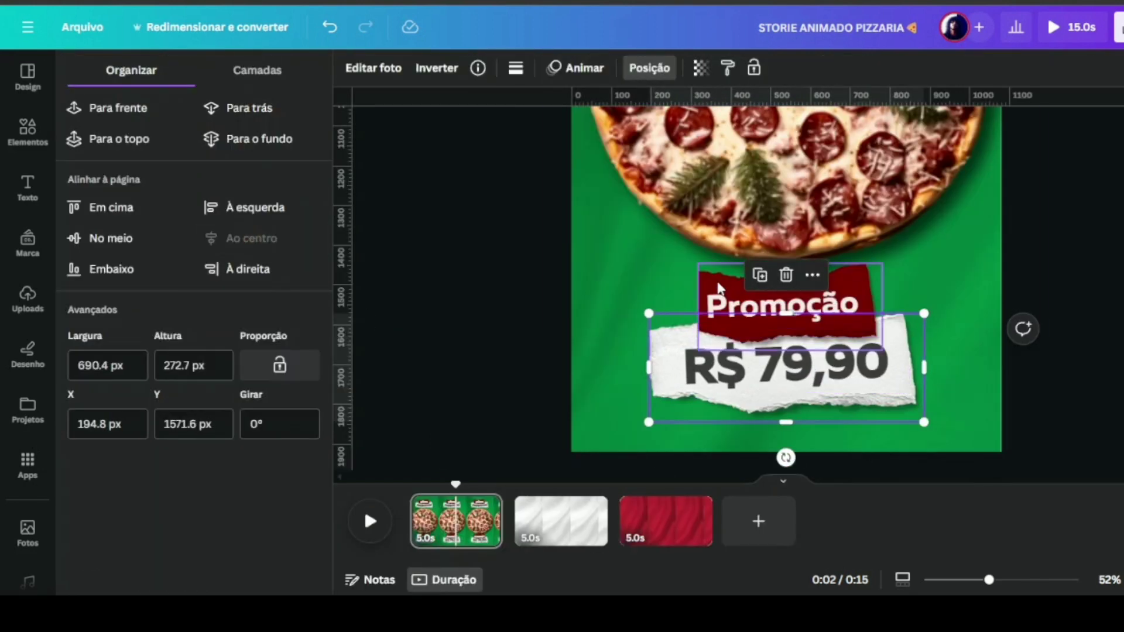
key("Tab")
key("Escape")
key("Tab")
key("Tab")
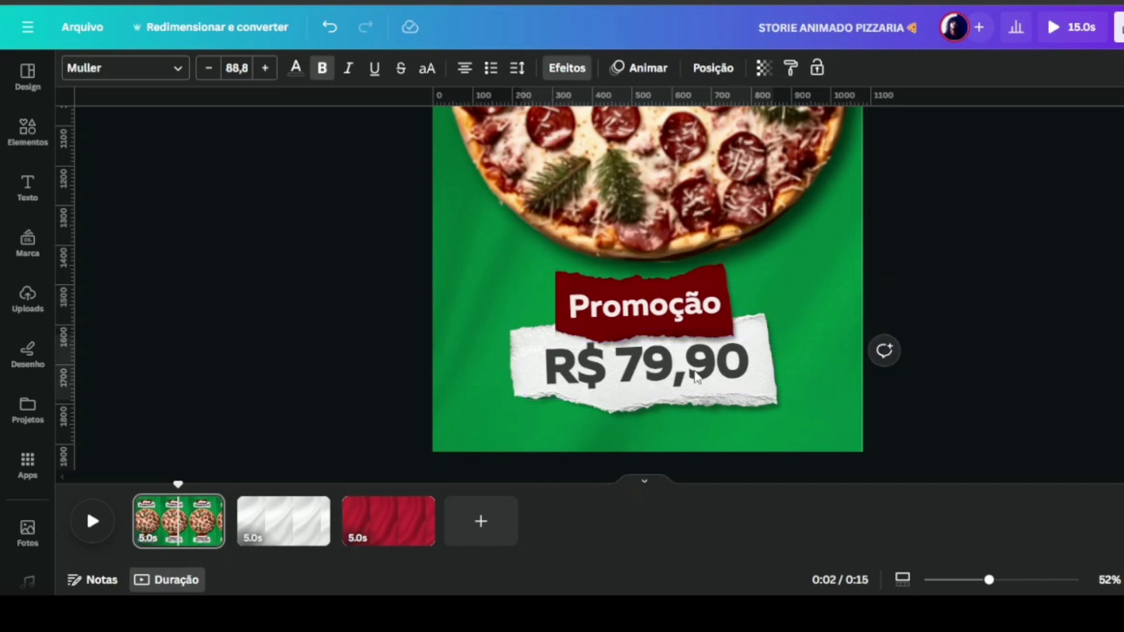
left_click(295, 272)
scroll(295, 272, "down", 1)
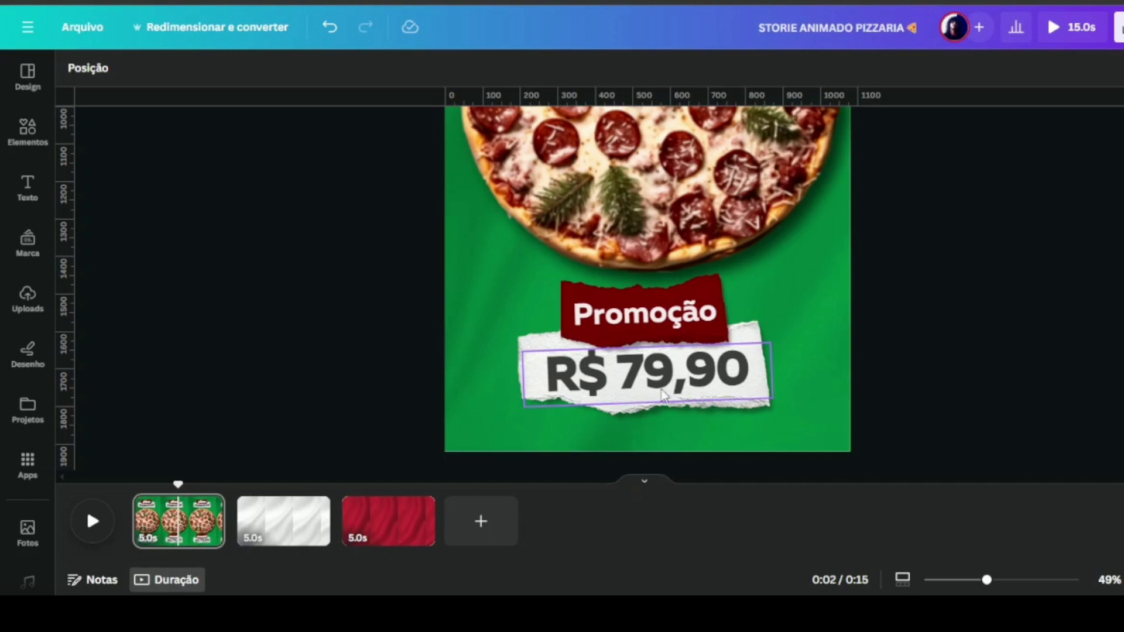
- Enlarge the "R$ 79,90" price together with its white torn paper and slightly shrink the pizza image
left_click_drag(986, 581, 955, 580)
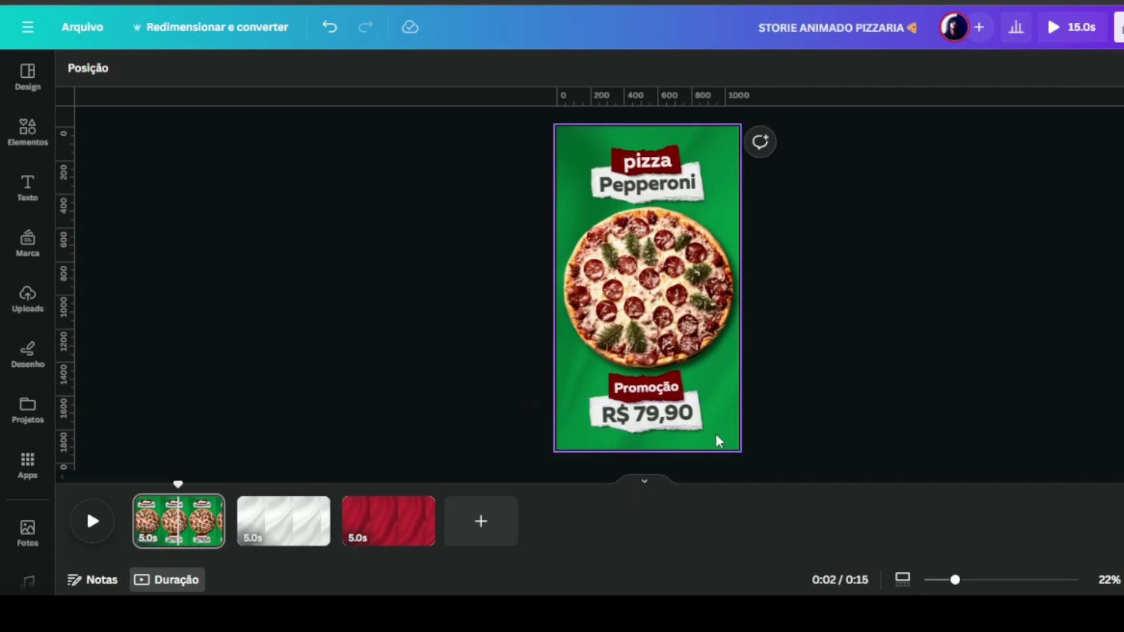
left_click(684, 422)
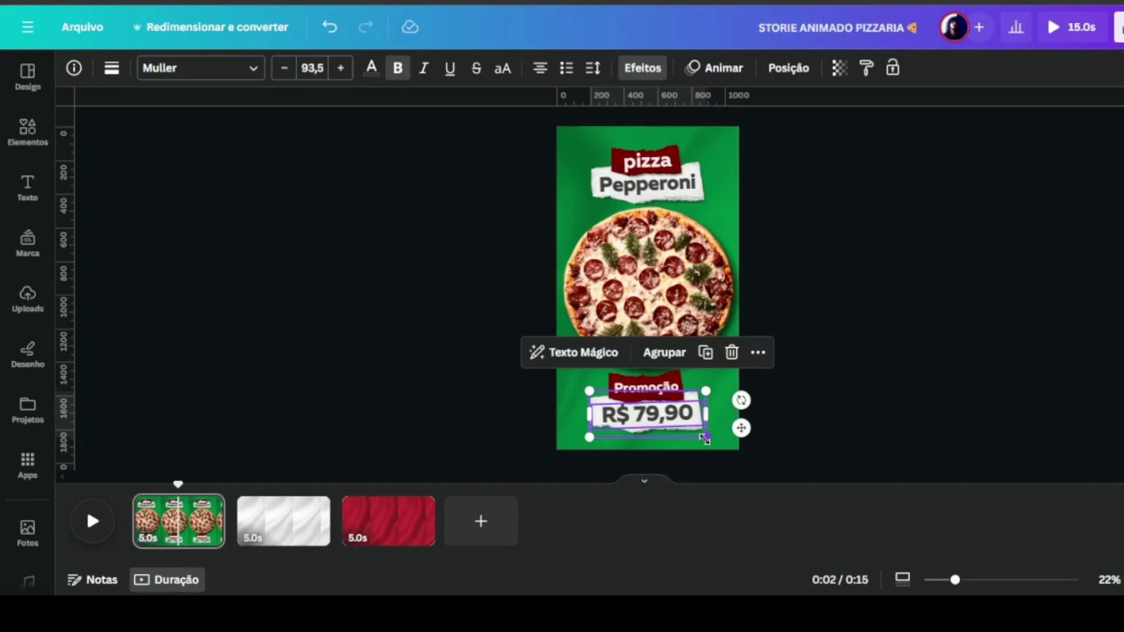
left_click_drag(705, 439, 716, 442)
left_click(667, 316)
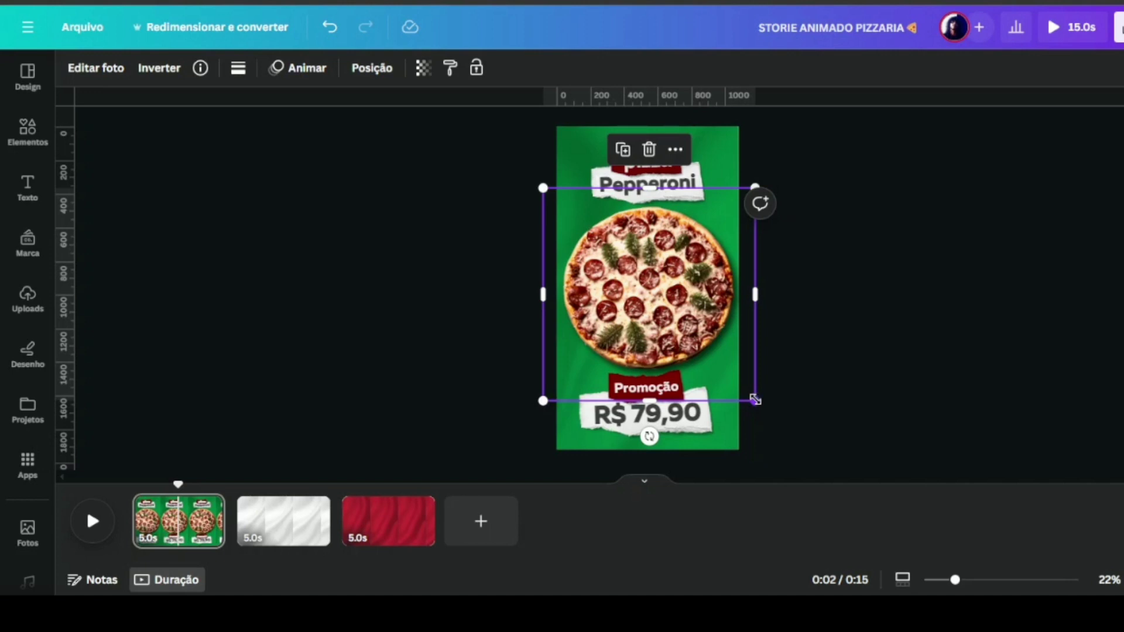
left_click_drag(755, 399, 743, 394)
- Search the graphic elements for "logo pizzaria"
left_click(959, 581)
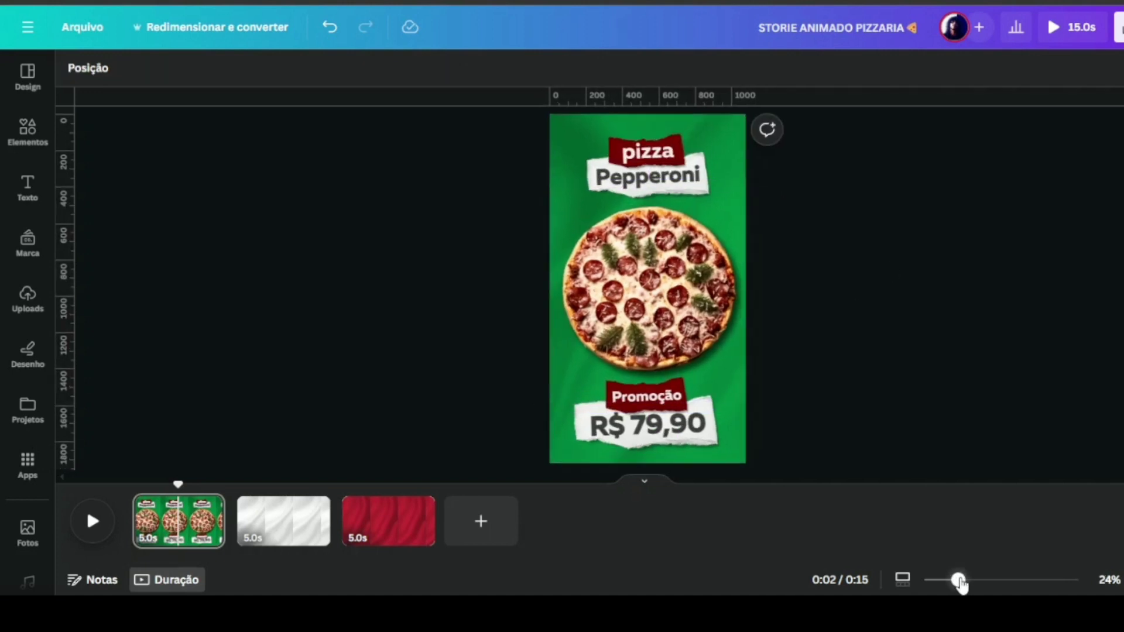
left_click_drag(959, 581, 971, 580)
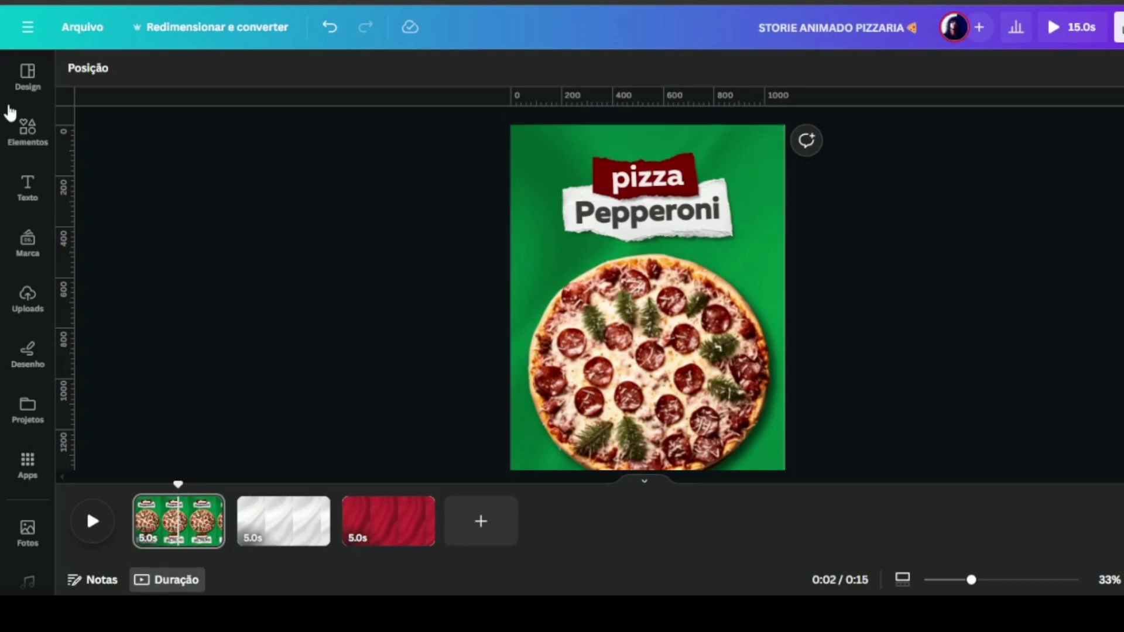
left_click(17, 138)
triple_click(196, 72)
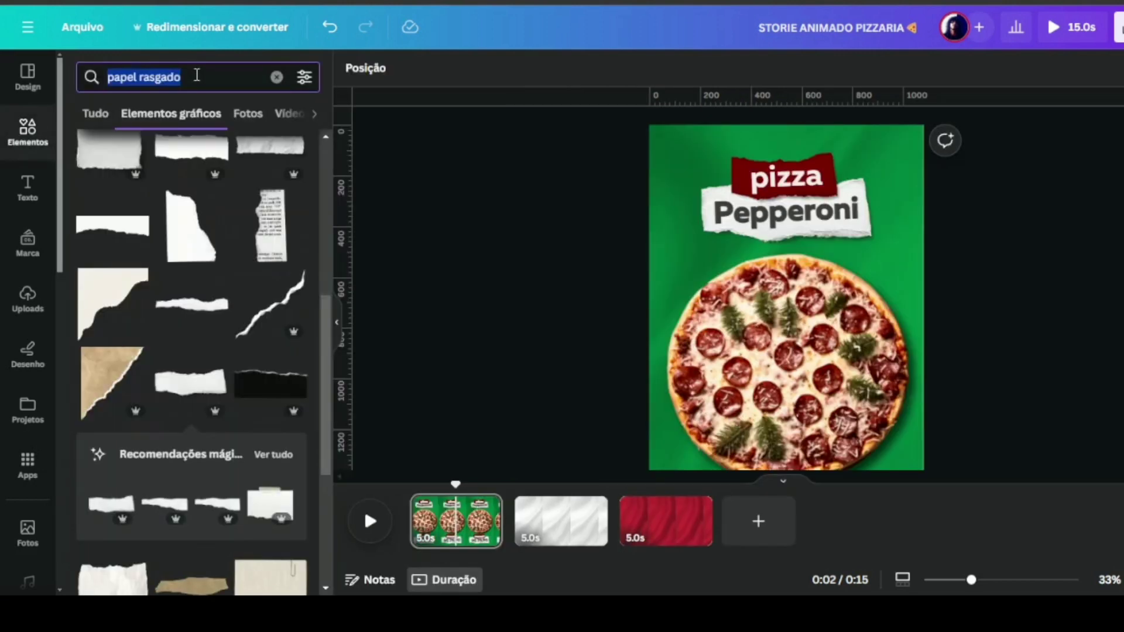
type("logo")
left_click(145, 146)
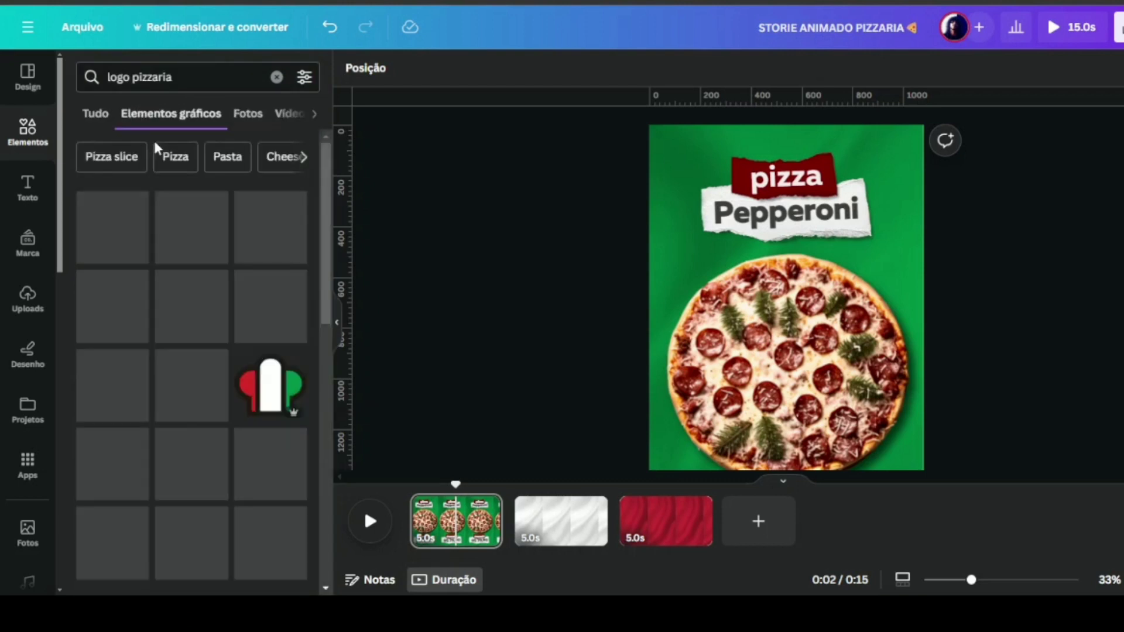
- Add the red, white and green chef hat logo and shrink it into the upper-right corner of the green page
left_click(257, 382)
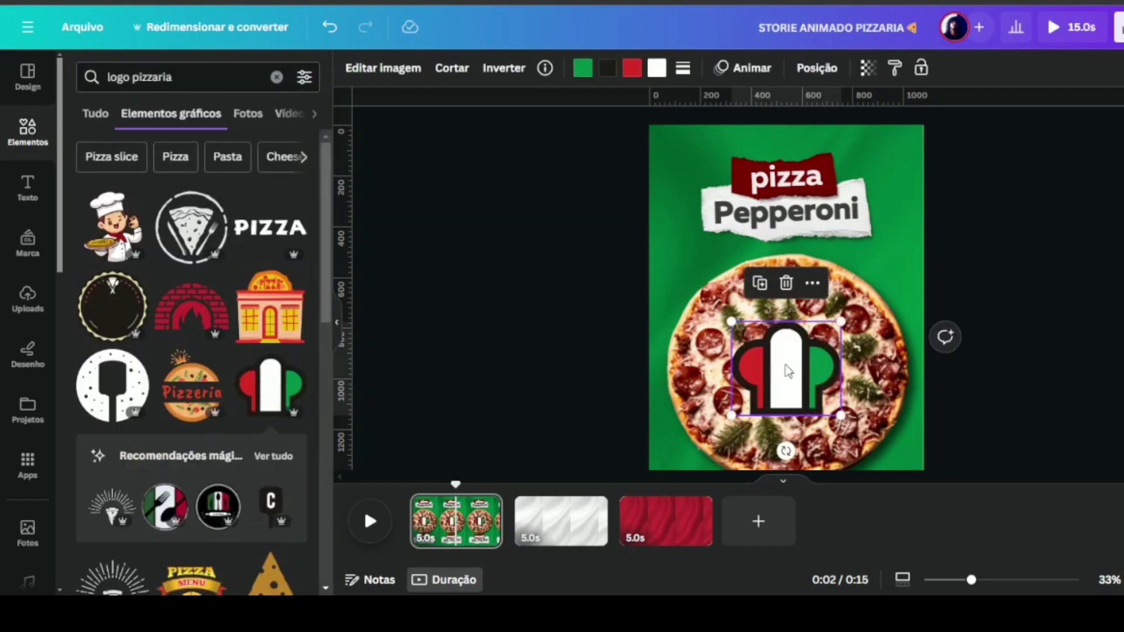
left_click_drag(788, 352, 865, 226)
left_click_drag(914, 273, 946, 166)
left_click(999, 190)
- Duplicate the "pizza" text, change the copy to "Lá Pizza" and fit it in small size beneath the chef hat logo
left_click(790, 178)
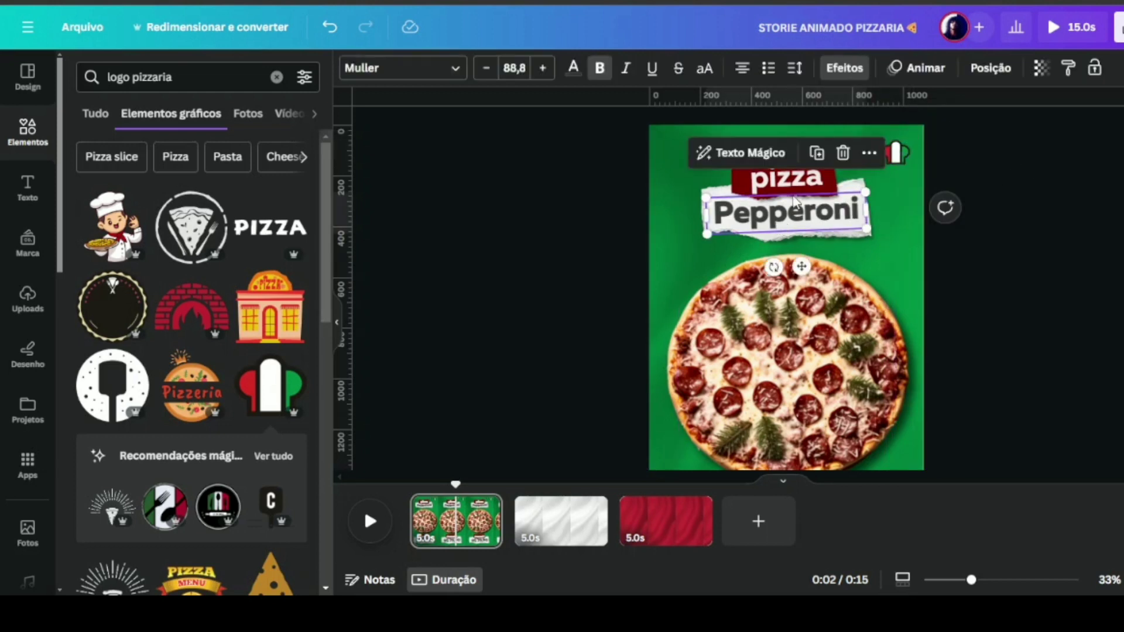
double_click(794, 187)
key("ctrl+d")
key("Return")
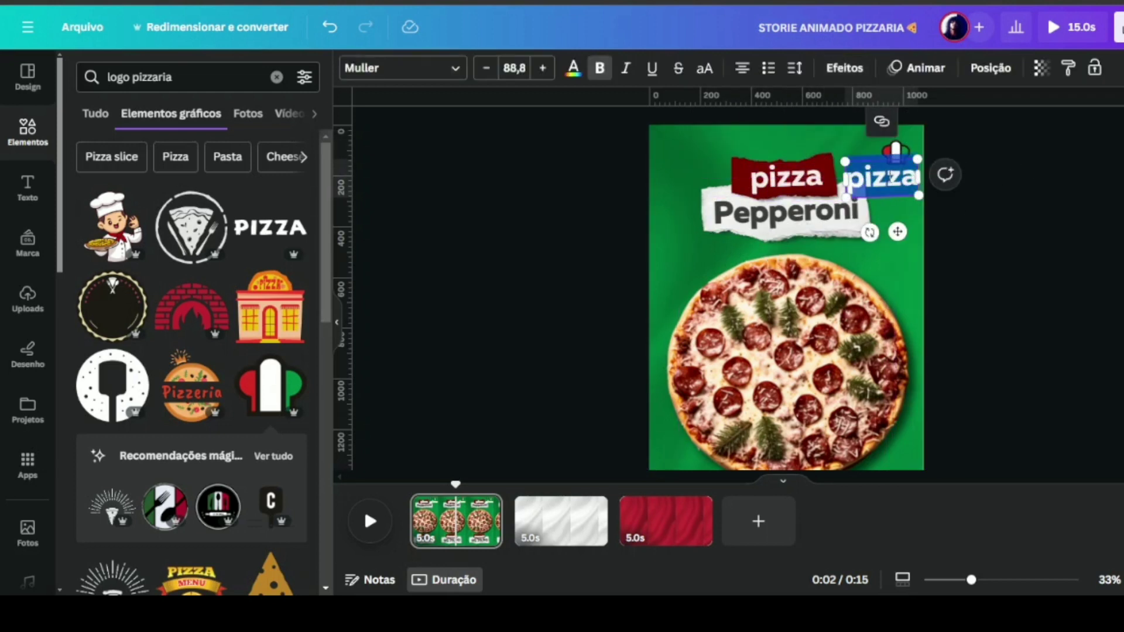
type("Lá Pizza")
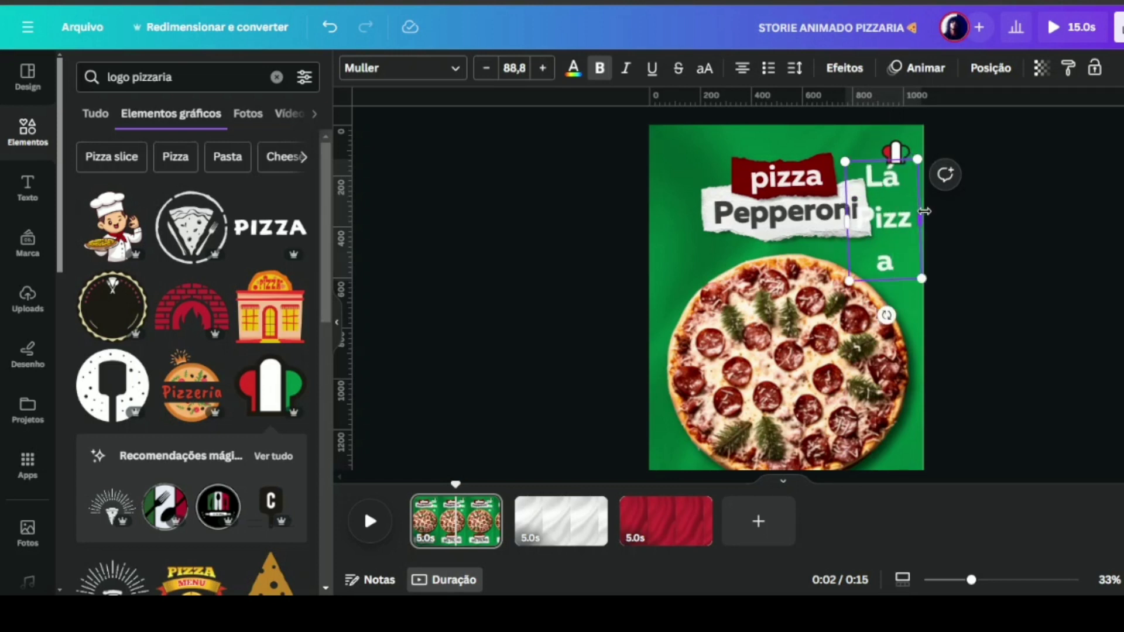
mouse_move(919, 208)
left_mouse_down()
mouse_move(985, 204)
mouse_move(895, 170)
mouse_move(907, 211)
left_mouse_up()
left_click(1028, 196)
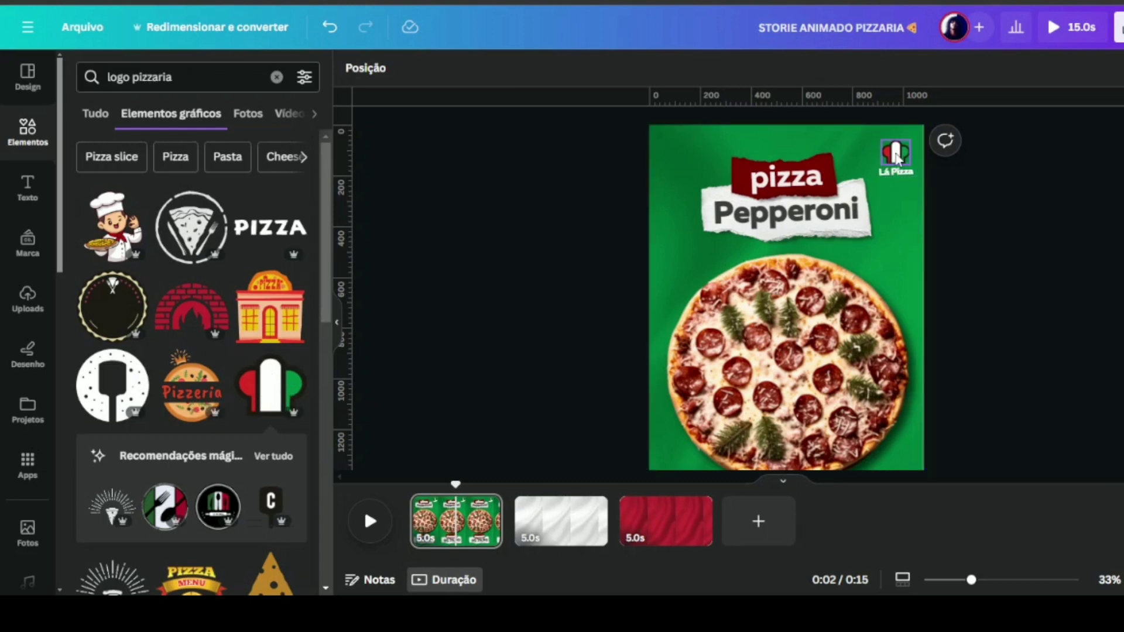
- Copy all texts, torn papers, pizza and logo from the green page onto the white and red pages
left_click(336, 323)
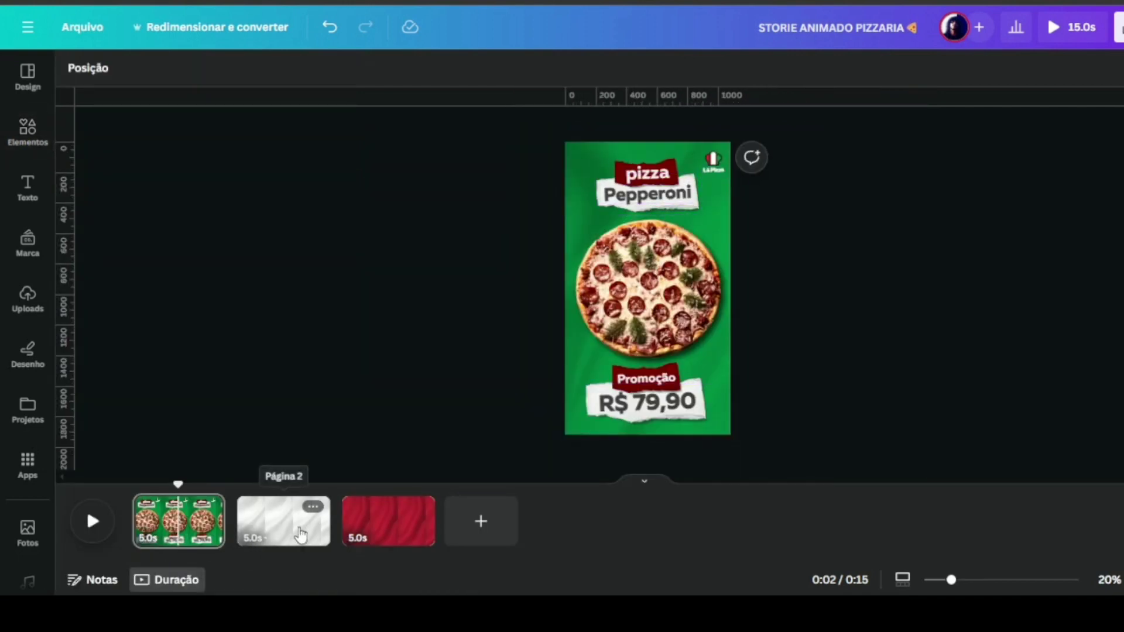
left_click_drag(549, 136, 735, 424)
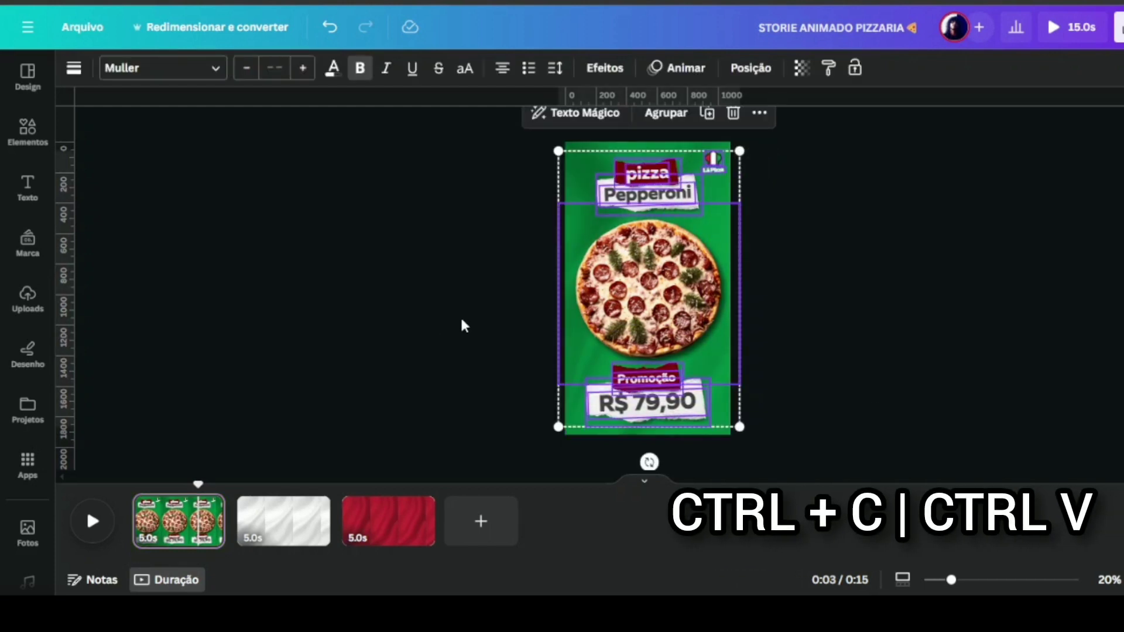
left_click(295, 532)
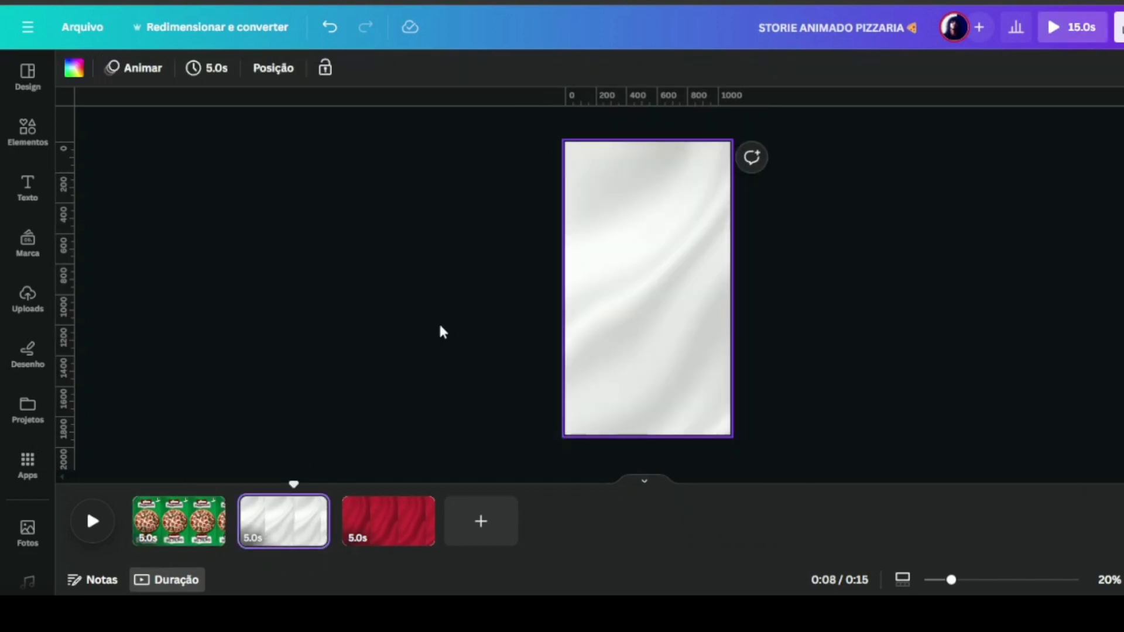
key("ctrl+v")
left_click(403, 525)
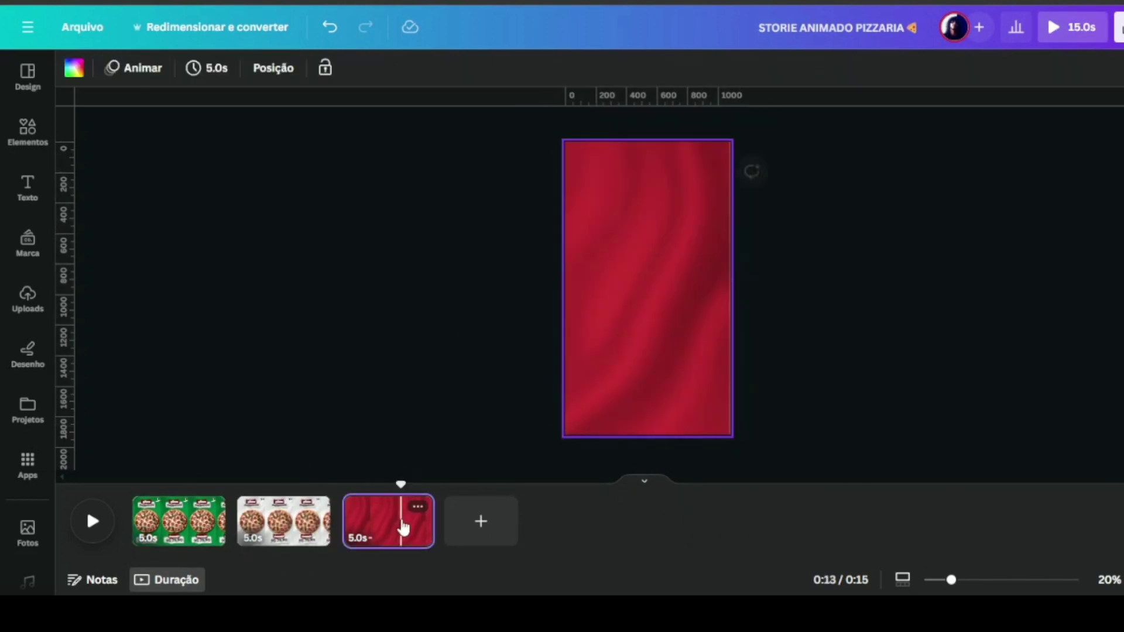
left_click(482, 327)
key("ctrl+v")
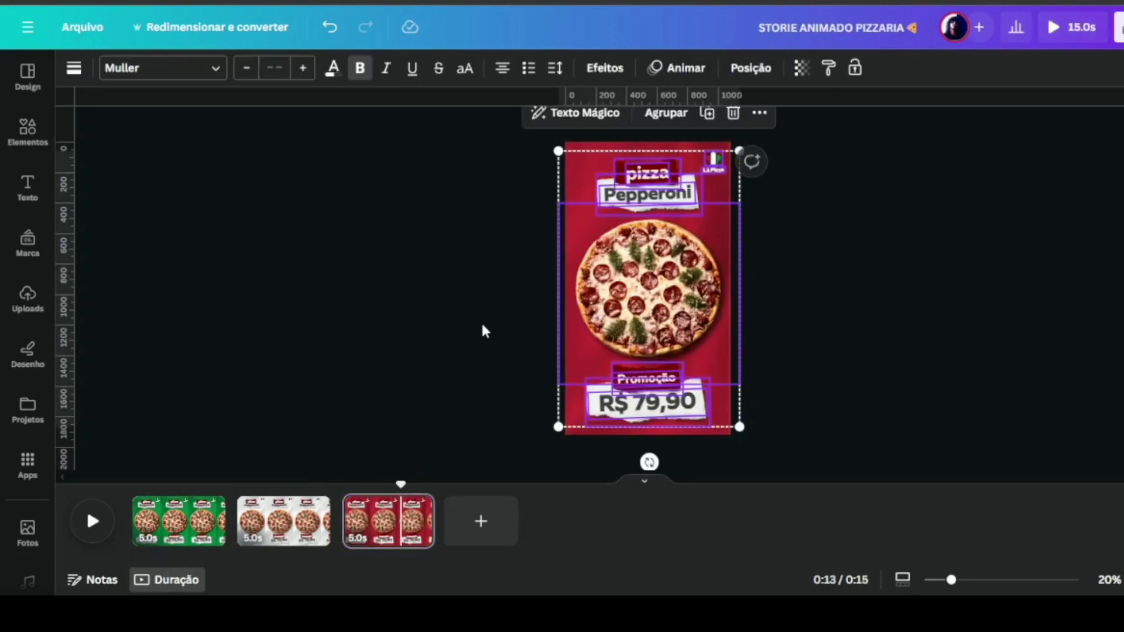
left_click(484, 280)
left_click(196, 536)
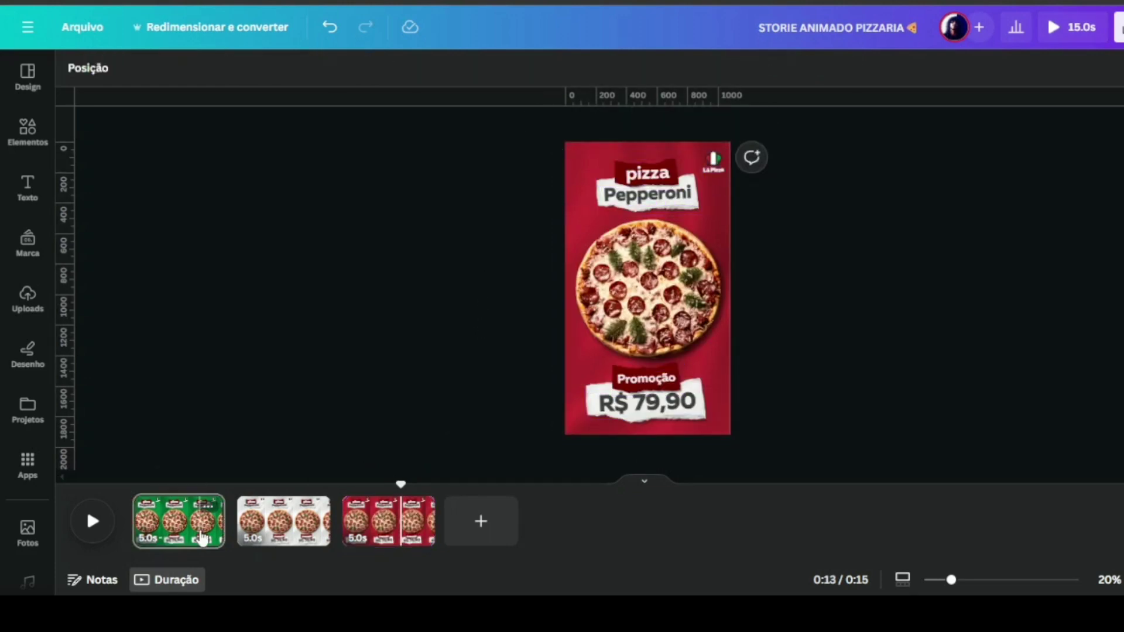
left_click(287, 537)
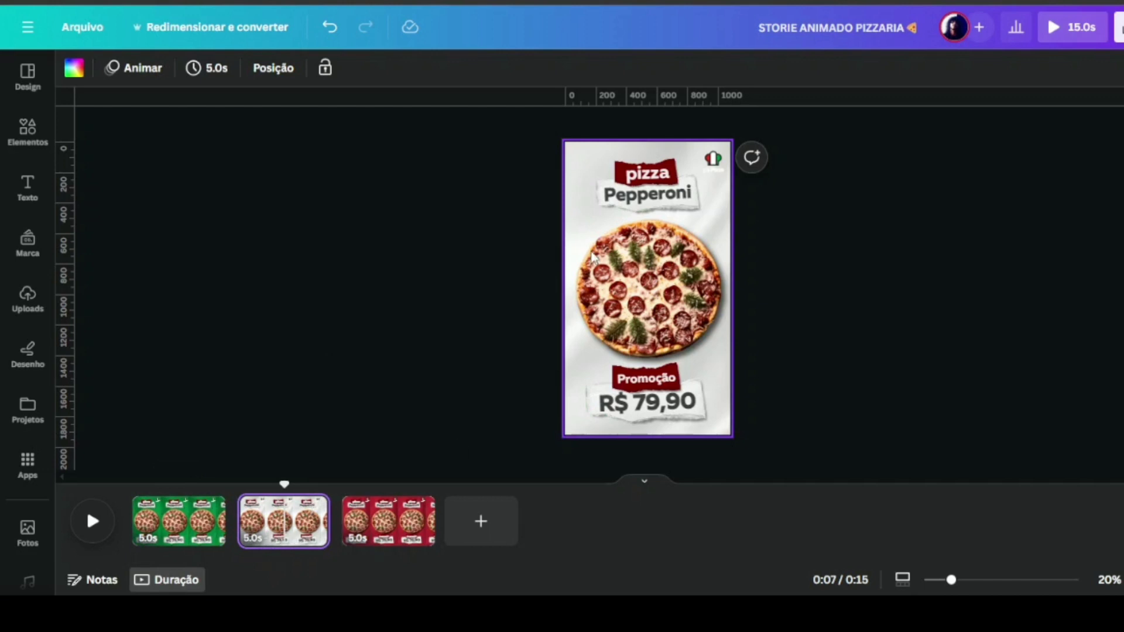
left_click(393, 527)
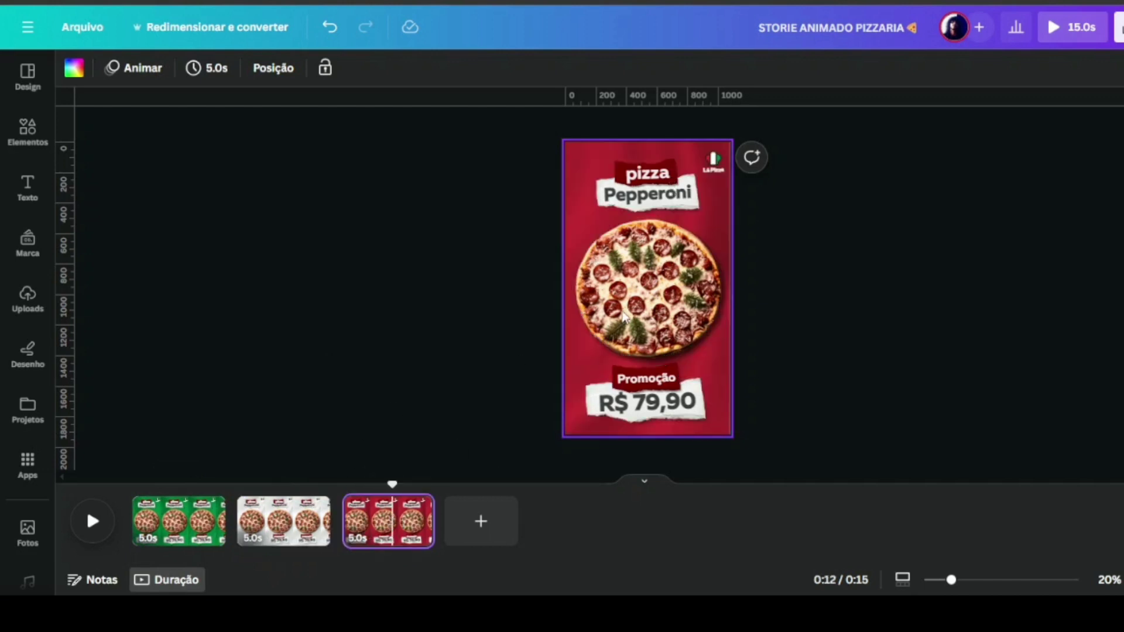
- On the white page, replace "Pepperoni" with "Marguerita" and shrink the text slightly to fit its torn paper
left_click(274, 526)
left_click_drag(951, 579, 977, 579)
scroll(974, 334, "up", 2)
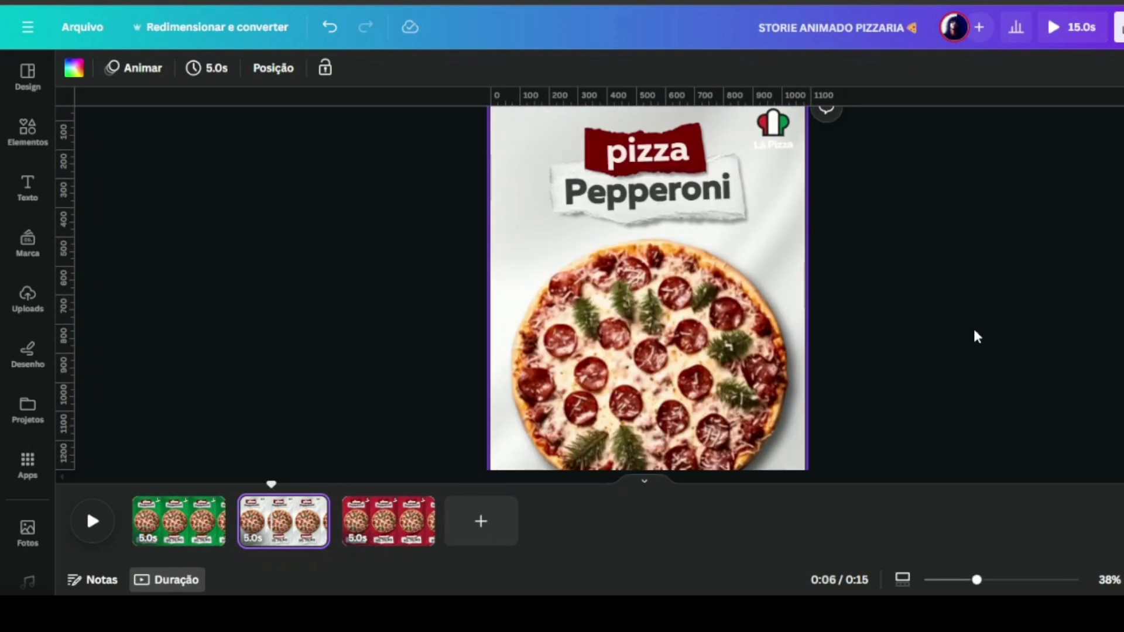
double_click(647, 189)
type("Marguerita")
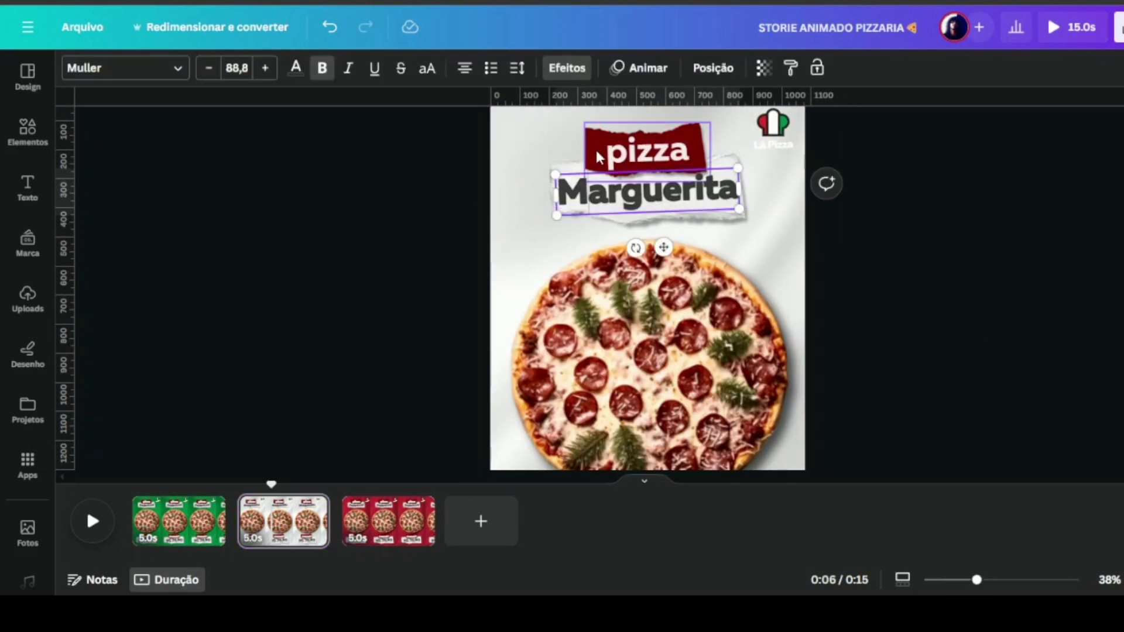
left_click(286, 198)
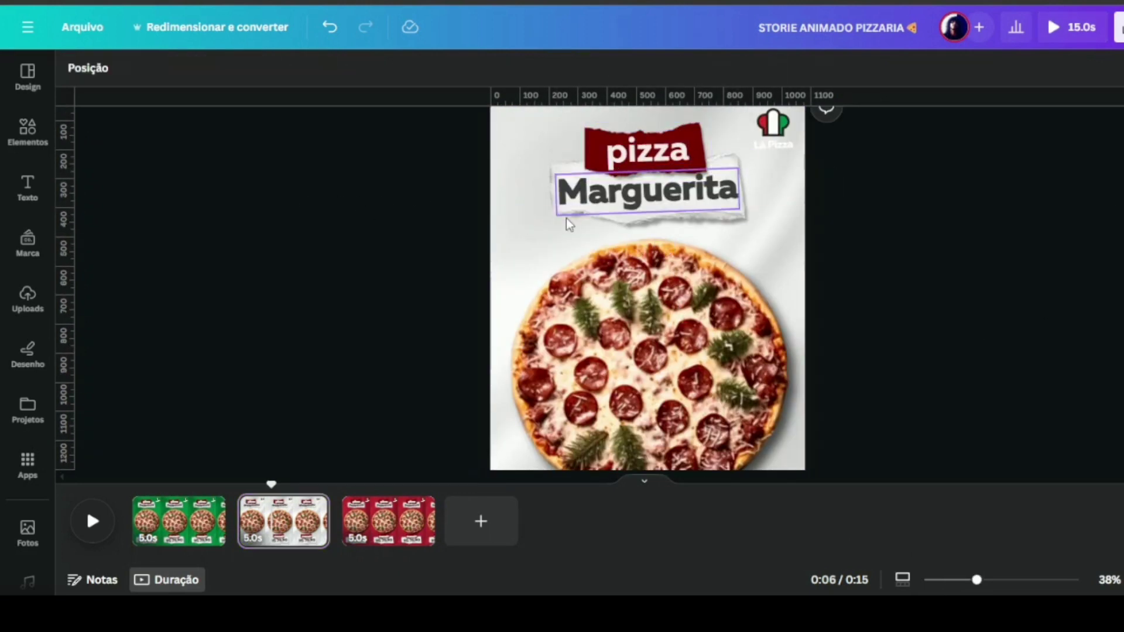
left_click(668, 202)
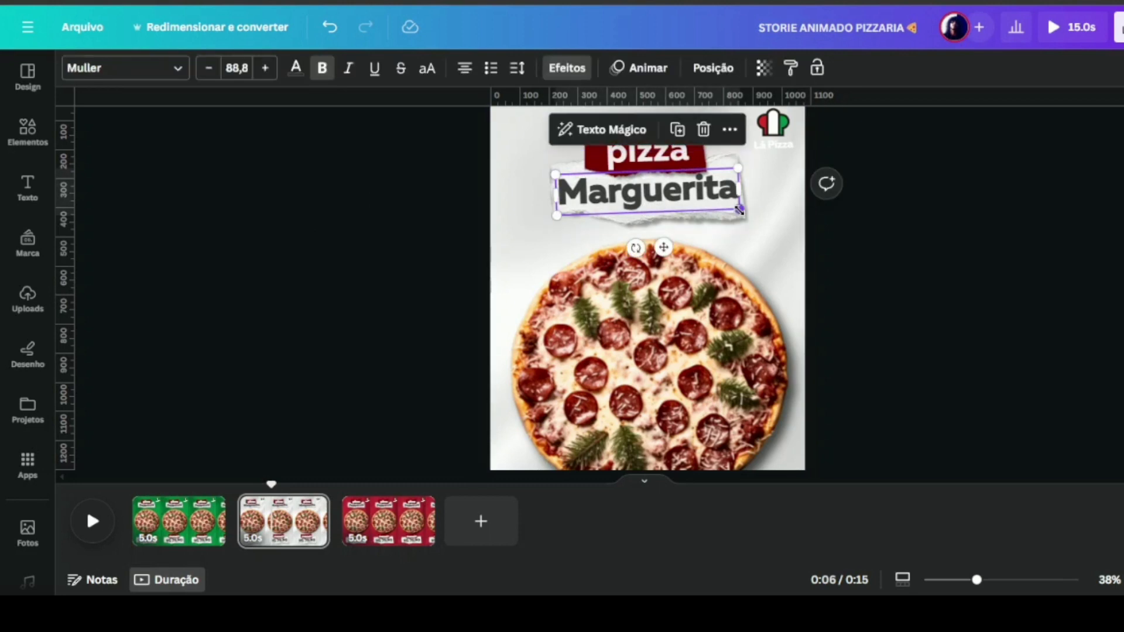
left_click_drag(739, 210, 749, 231)
- Recolour the "Lá Pizza" logo text on the white page to dark red #790303
left_click(773, 145)
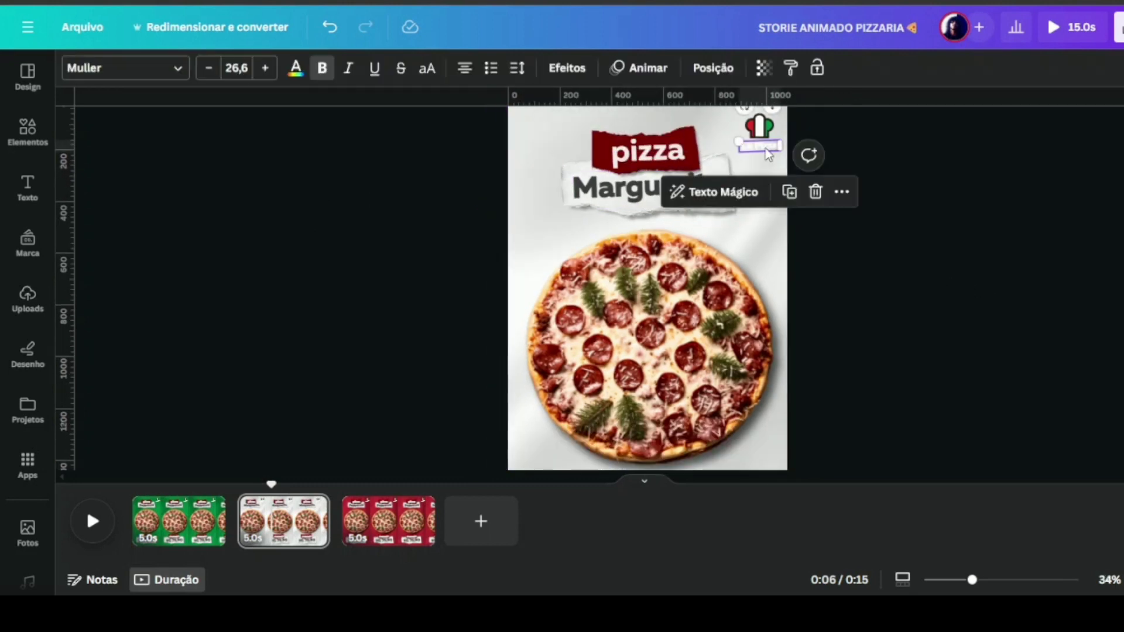
left_click(295, 67)
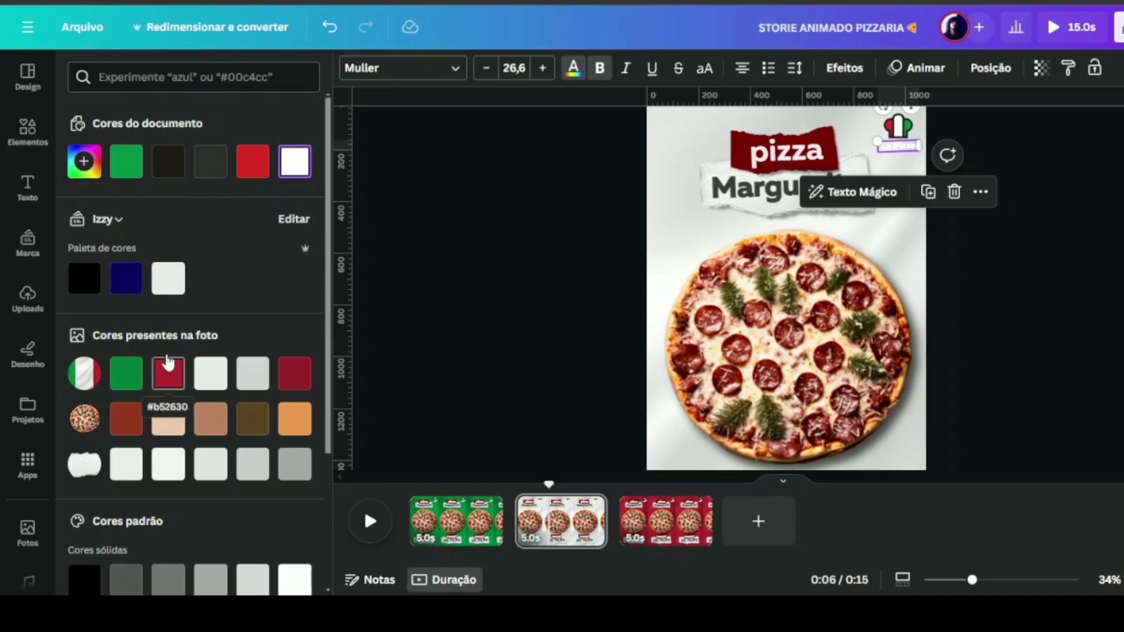
left_click(91, 167)
left_click(288, 243)
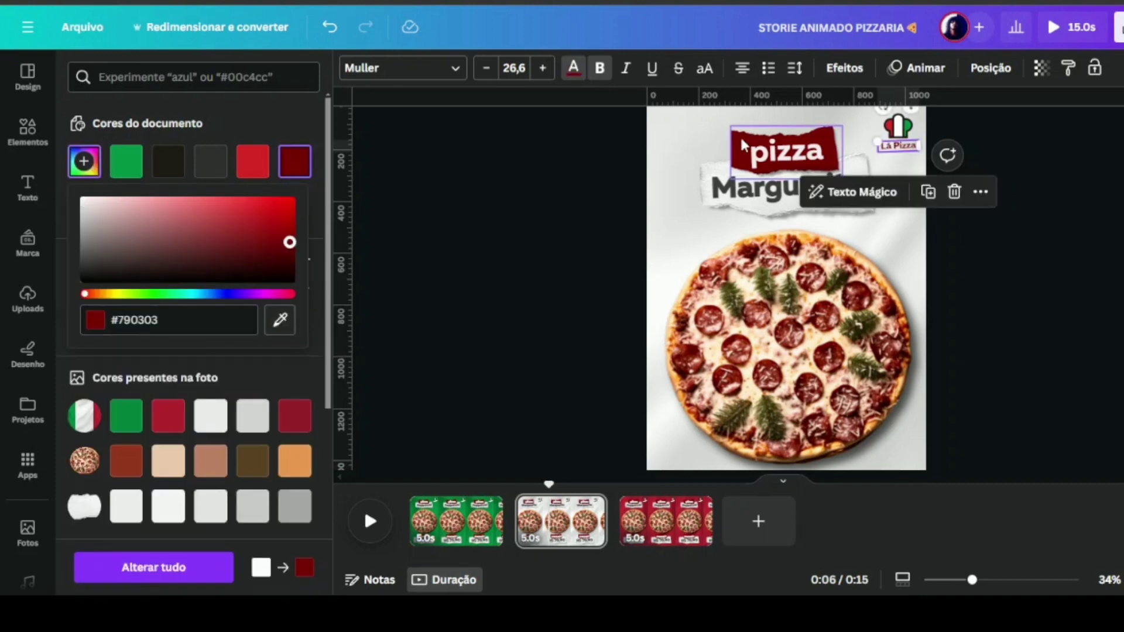
key("Escape")
left_click(286, 251)
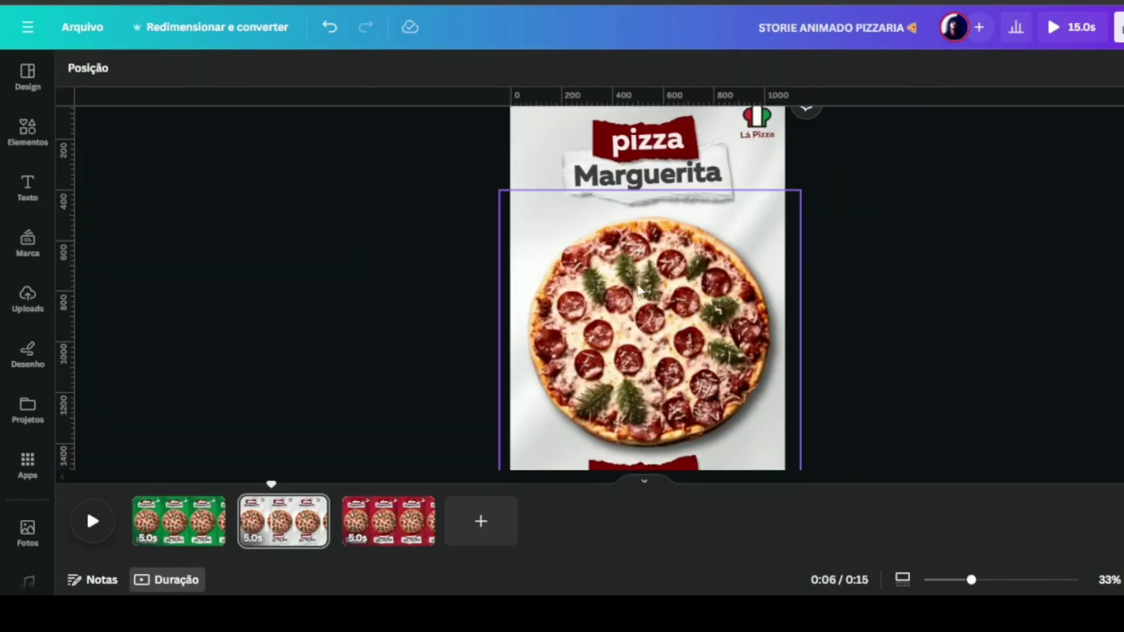
- Add the uploaded margherita pizza image with mozzarella and basil to the white page
left_click(30, 310)
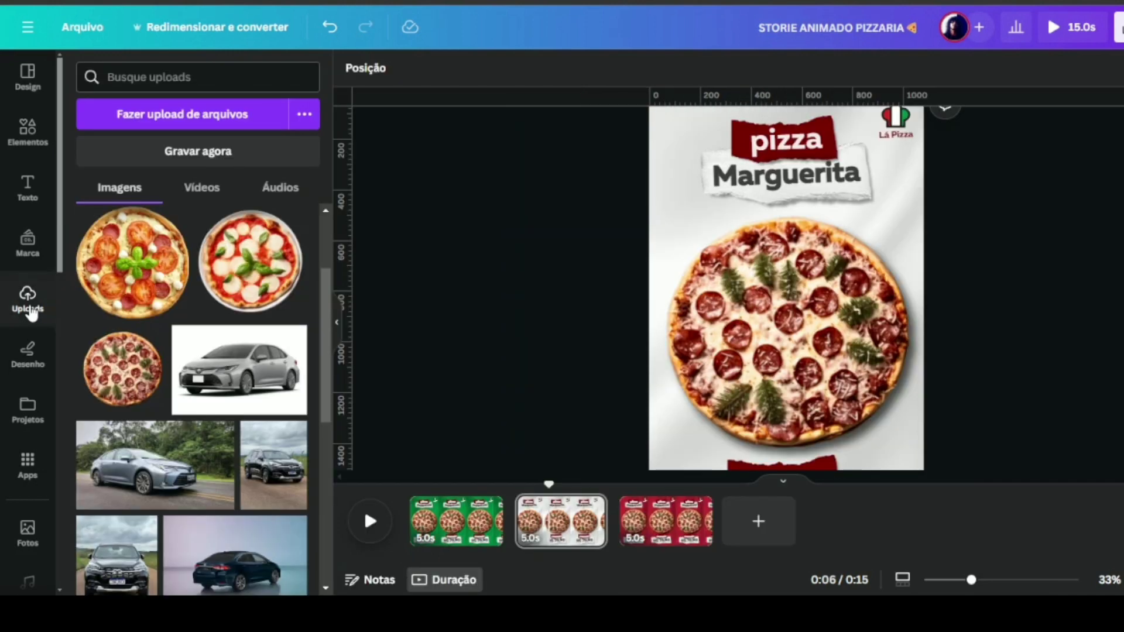
left_click(260, 266)
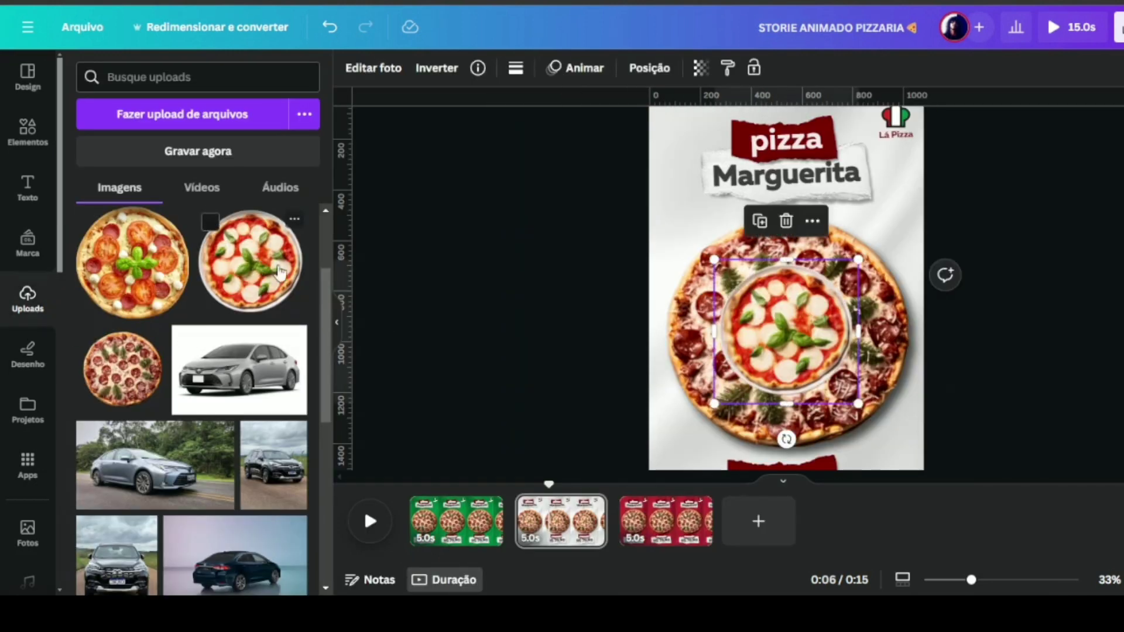
left_click(338, 323)
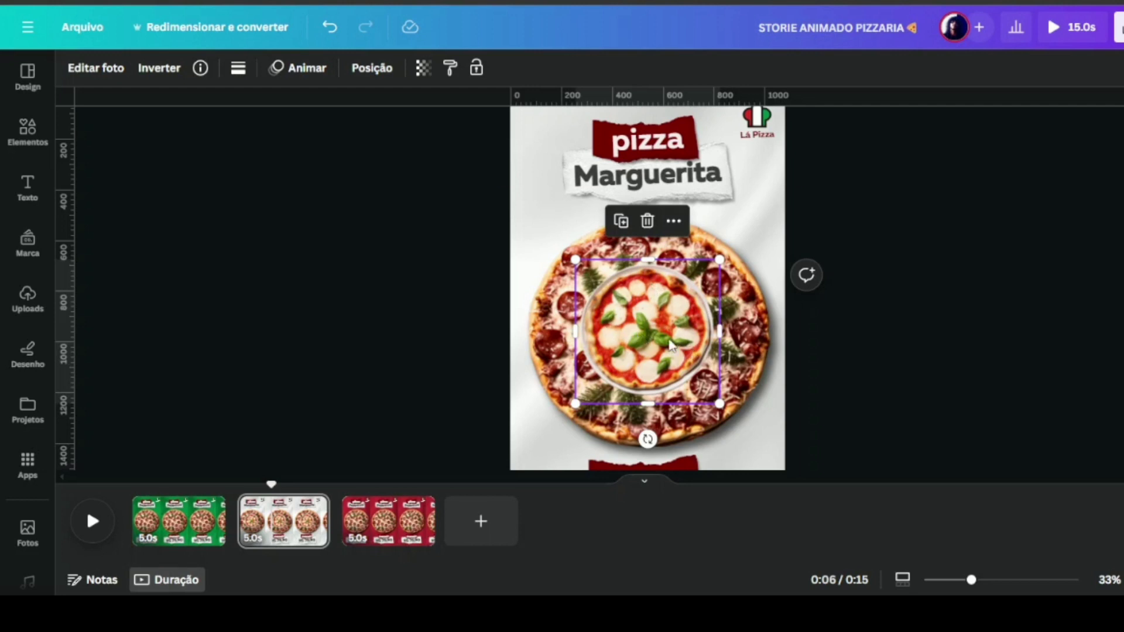
- Copy the pepperoni pizza's formatting onto the margherita pizza and enlarge it to nearly the page width
left_click(750, 322)
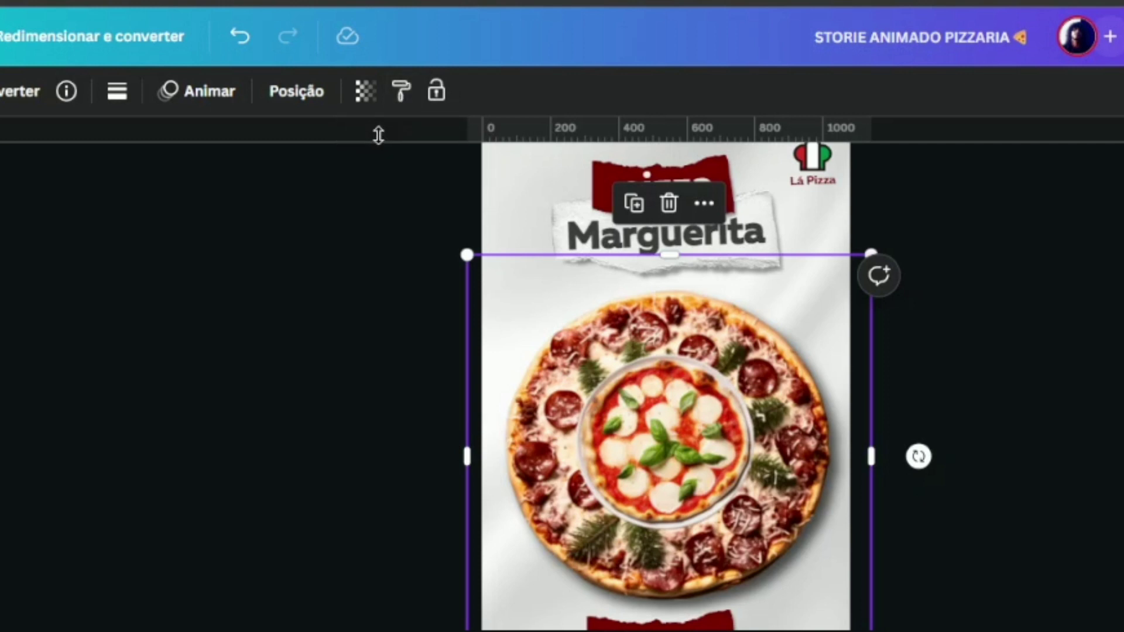
left_click(403, 92)
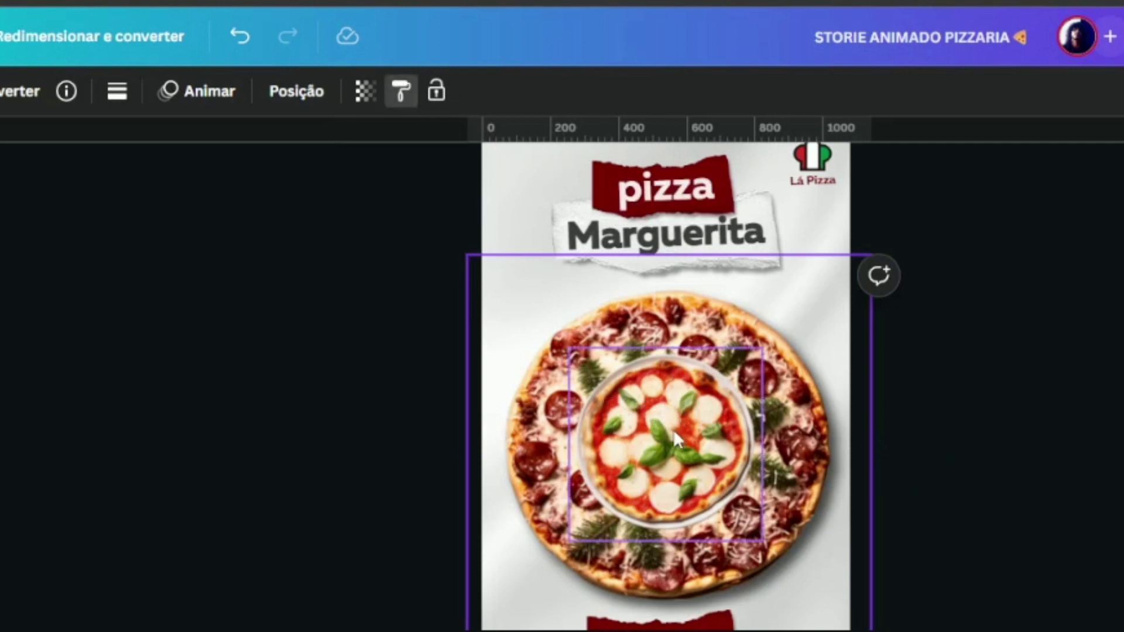
left_click(662, 430)
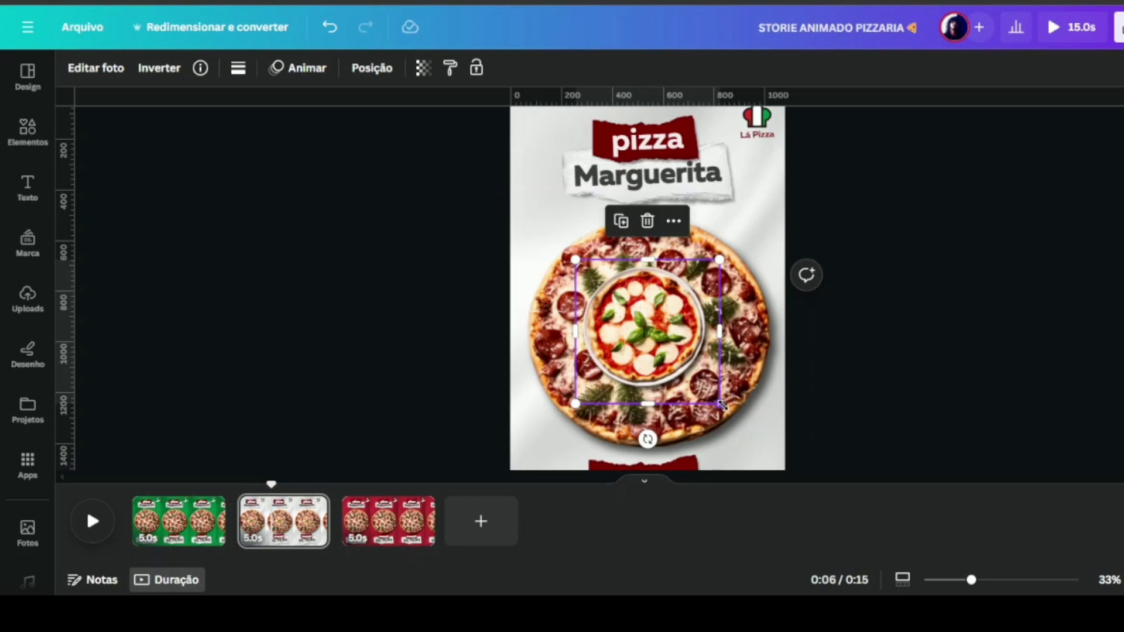
left_click_drag(726, 420, 779, 480)
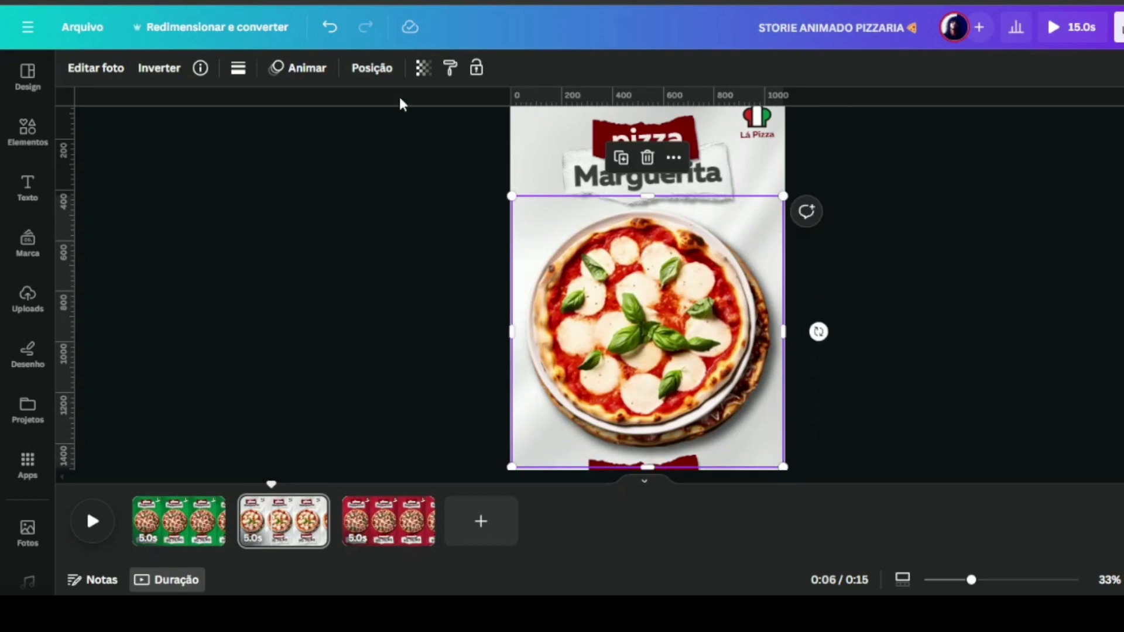
- Delete the pepperoni pizza layer behind the margherita pizza on the white page
left_click(378, 69)
left_click(265, 71)
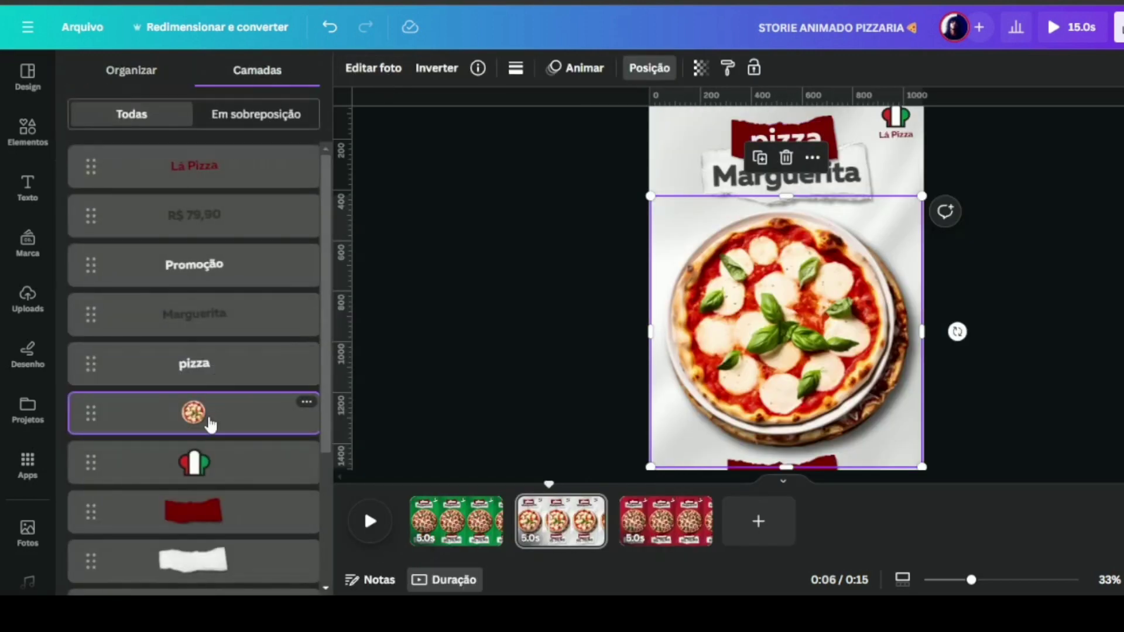
scroll(212, 439, "down", 1)
scroll(212, 446, "down", 2)
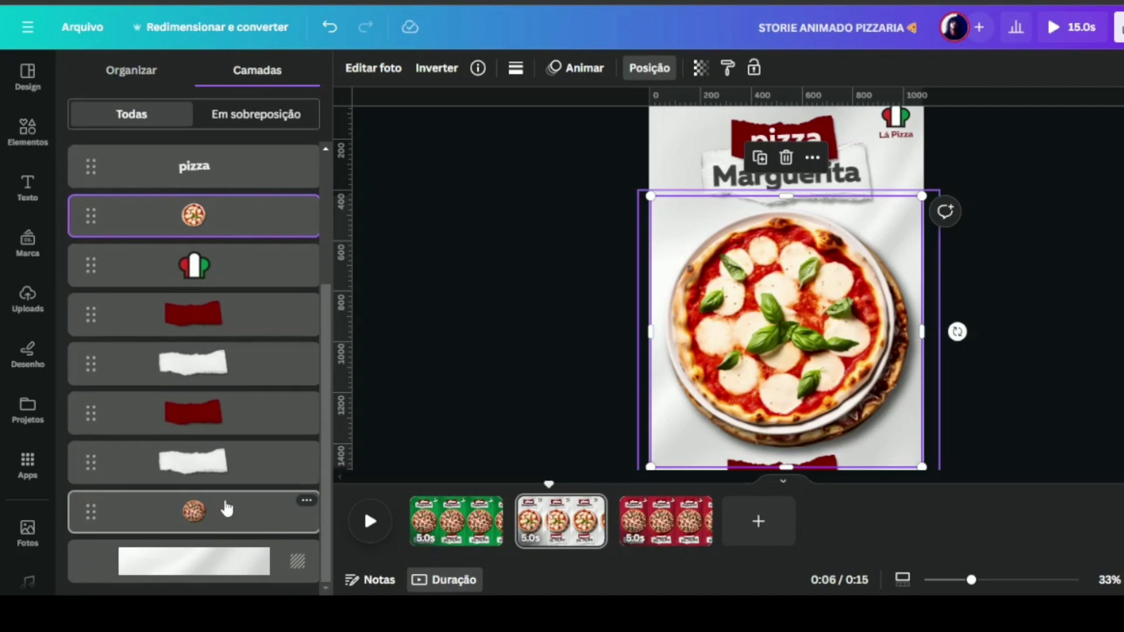
left_click(311, 515)
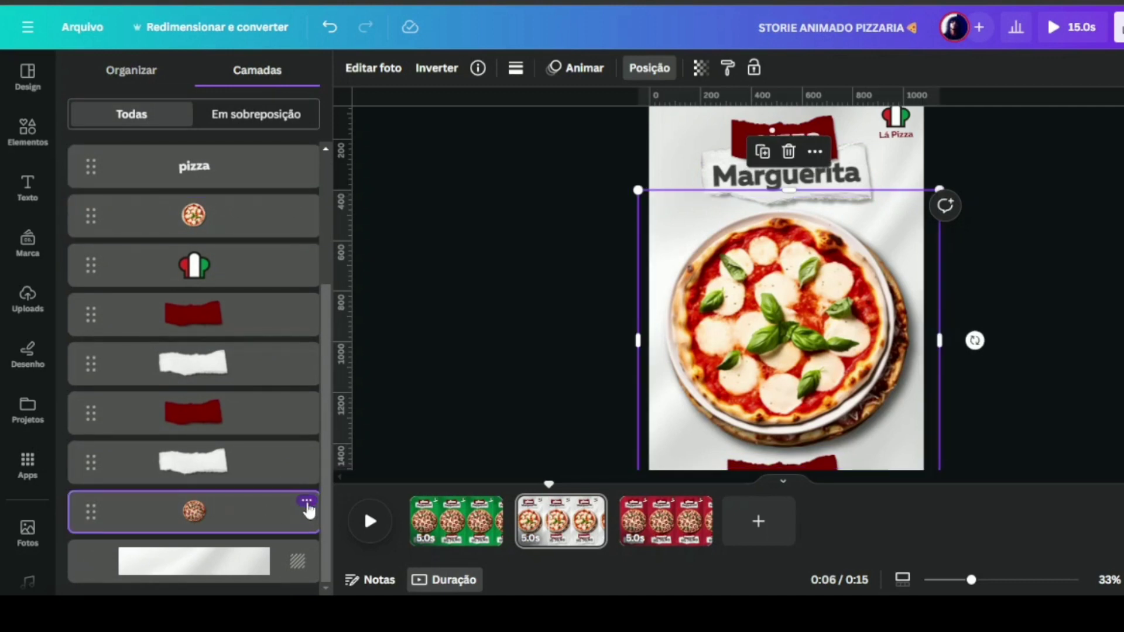
left_click(306, 501)
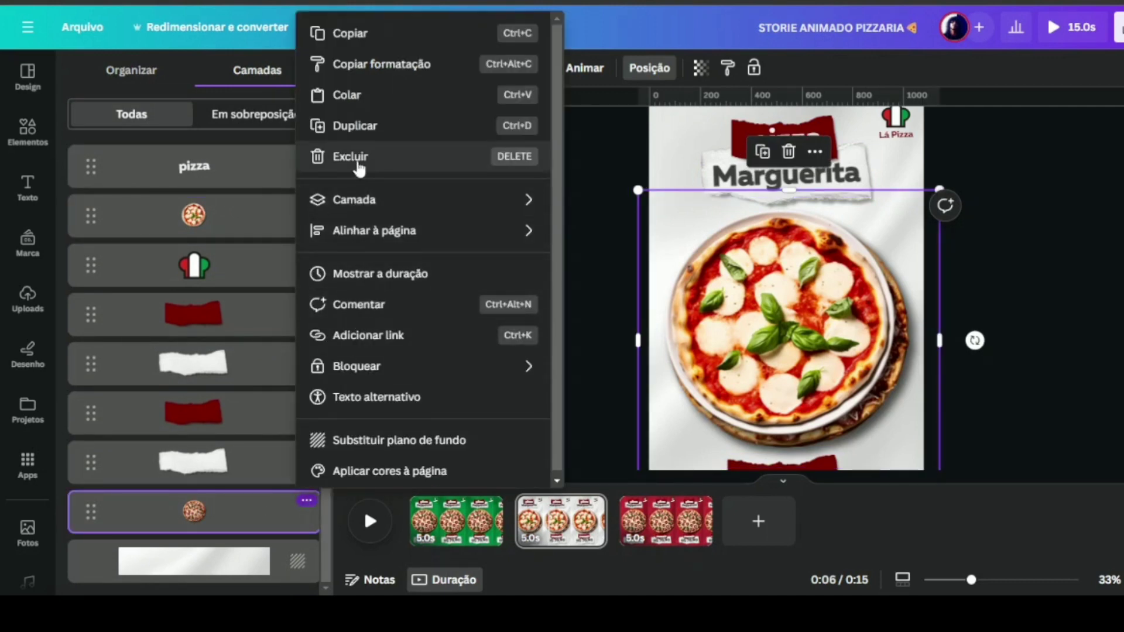
left_click(352, 156)
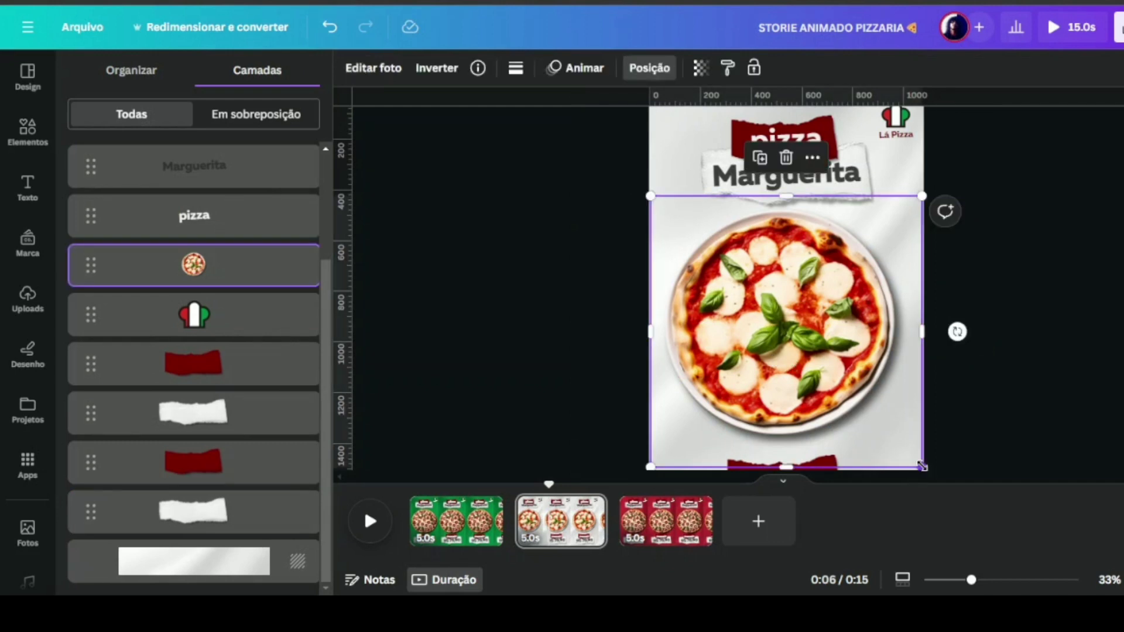
- Enlarge the margherita pizza slightly to fill the space between the title and the promotion text
left_click_drag(920, 465, 937, 474)
left_click(506, 293)
left_click_drag(971, 580, 960, 581)
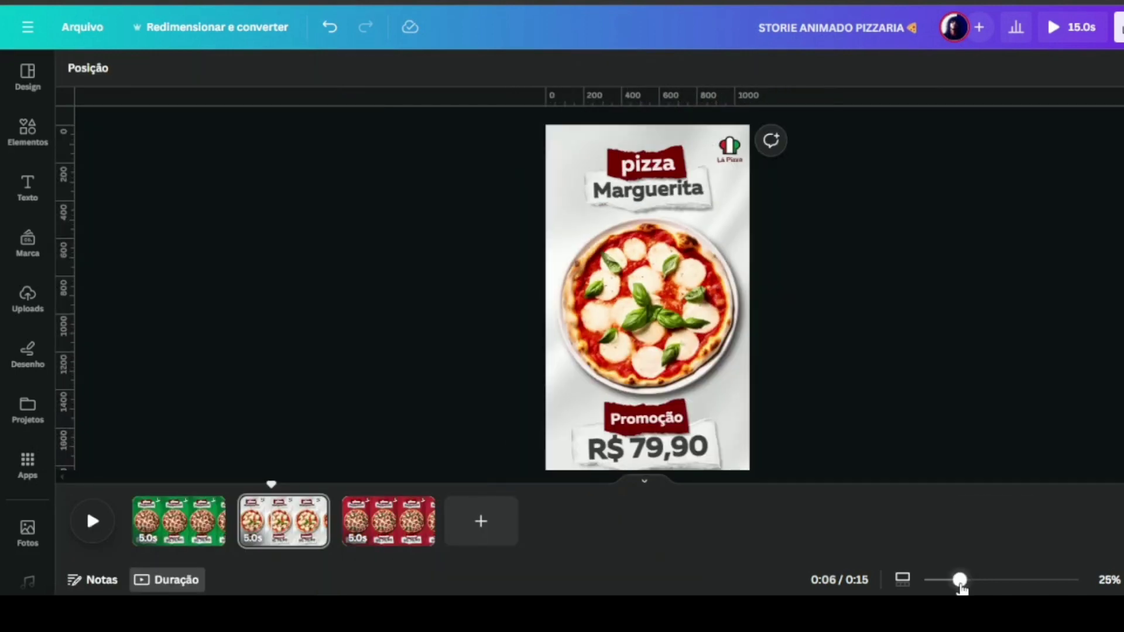
- Change the pizza name in the red page's title to "Portuguesa"
left_click(402, 535)
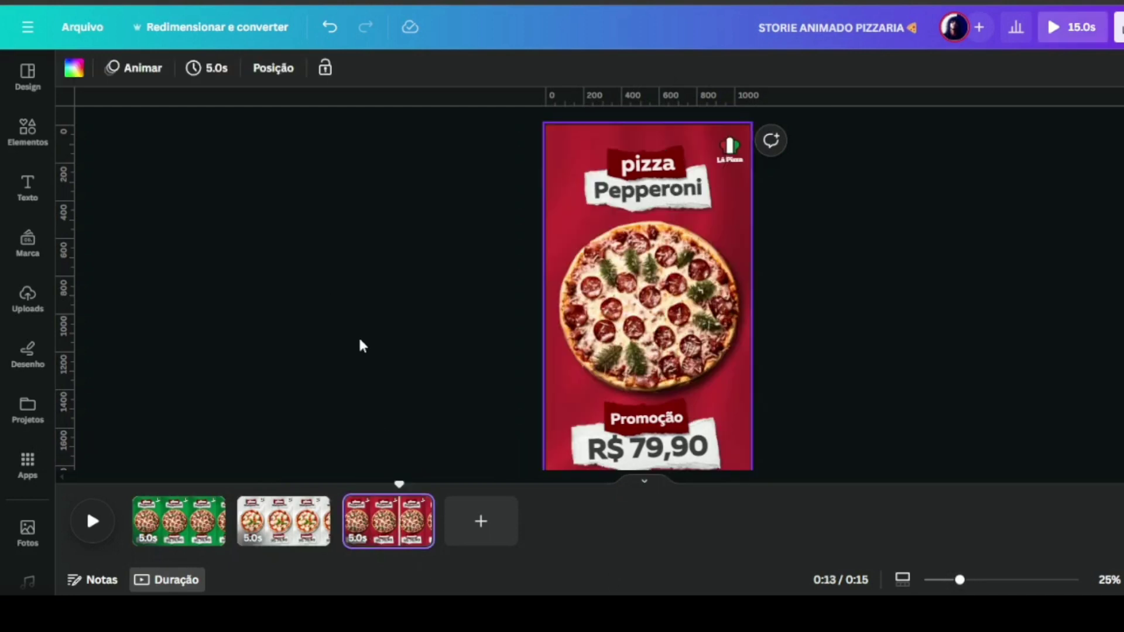
scroll(359, 346, "up", 3)
scroll(359, 345, "up", 2)
double_click(644, 218)
left_click_drag(585, 218, 736, 234)
type("ortuguesa")
left_click(713, 68)
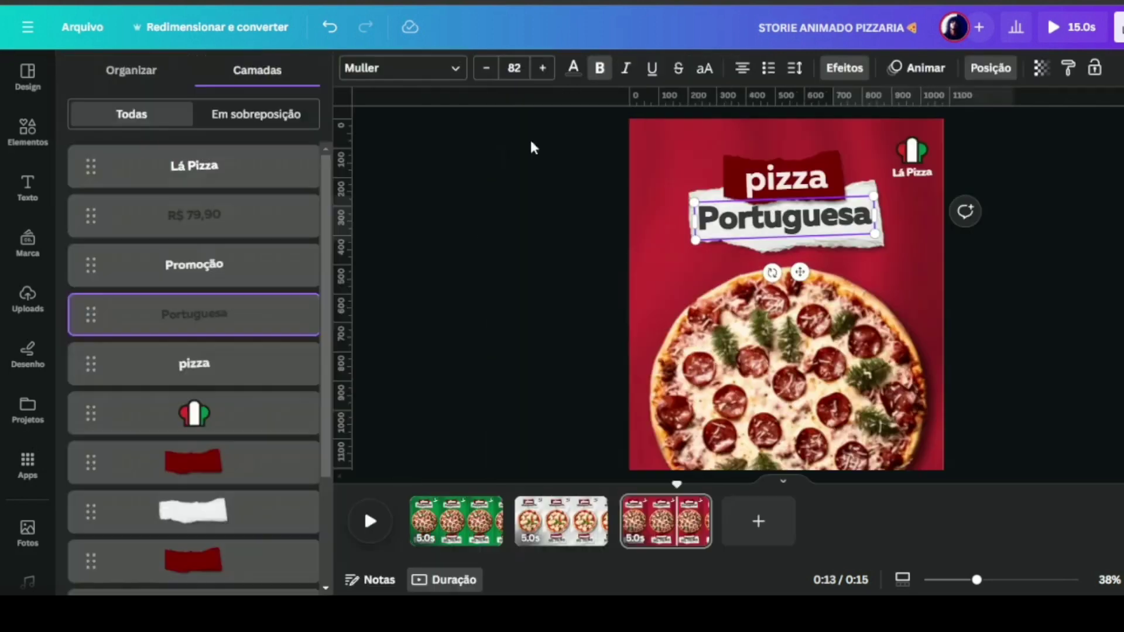
left_click(135, 74)
left_click(252, 246)
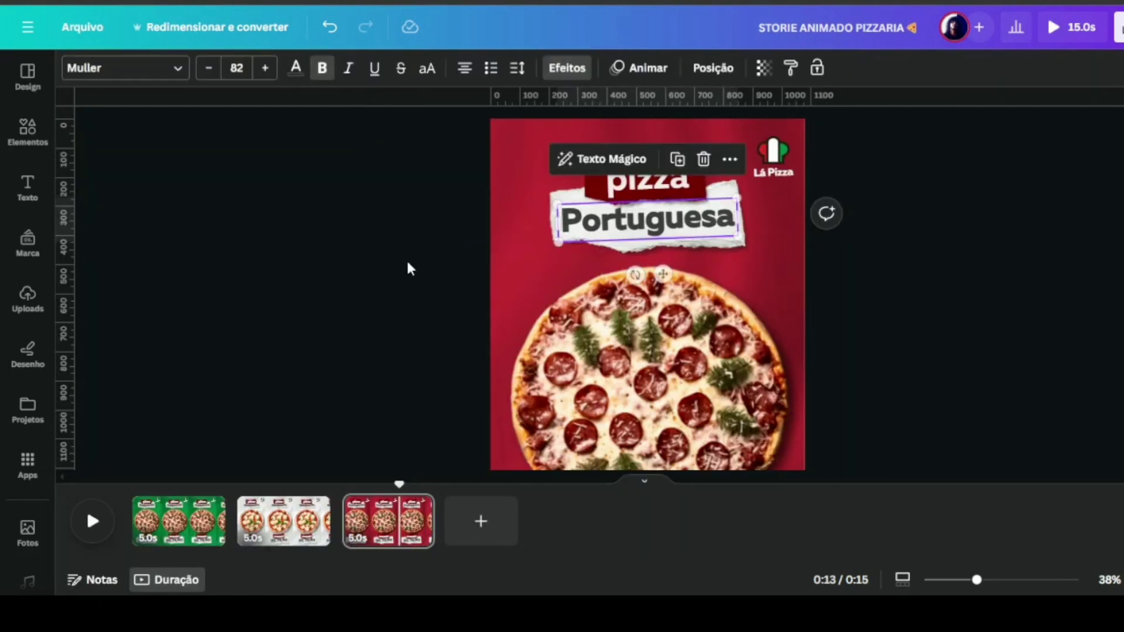
- Add the uploaded pizza image with tomato slices, pepperoni and basil to the red page
scroll(408, 269, "down", 2)
left_click(28, 297)
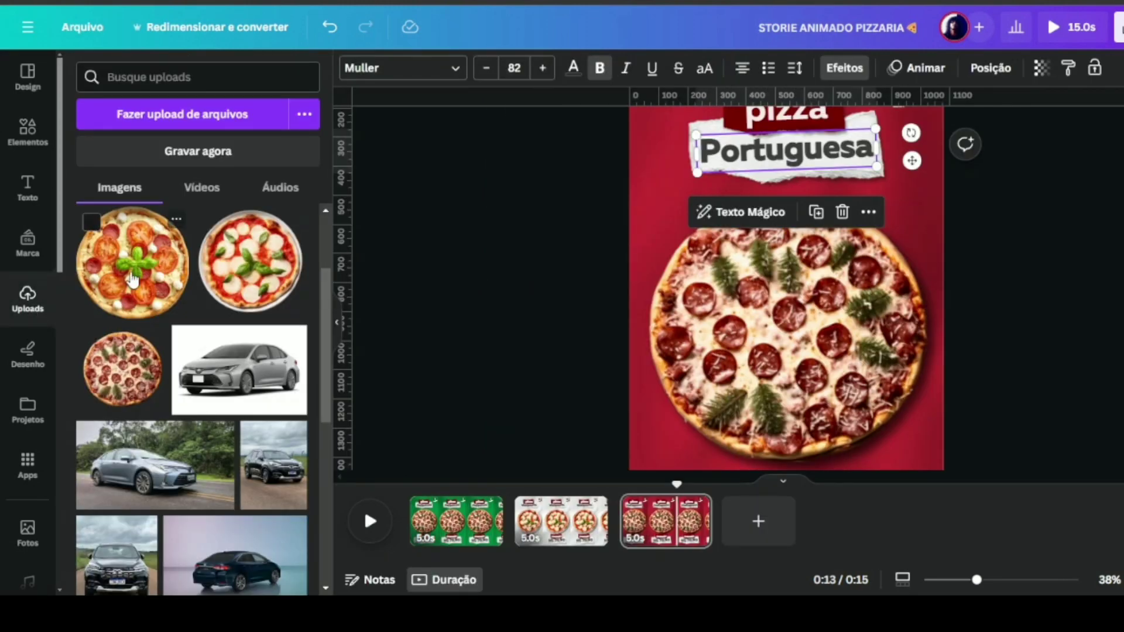
left_click(134, 279)
left_click(337, 322)
- Copy the pepperoni pizza's formatting onto the tomato-and-basil pizza and enlarge it to nearly the page width
left_click(813, 275)
left_click(450, 67)
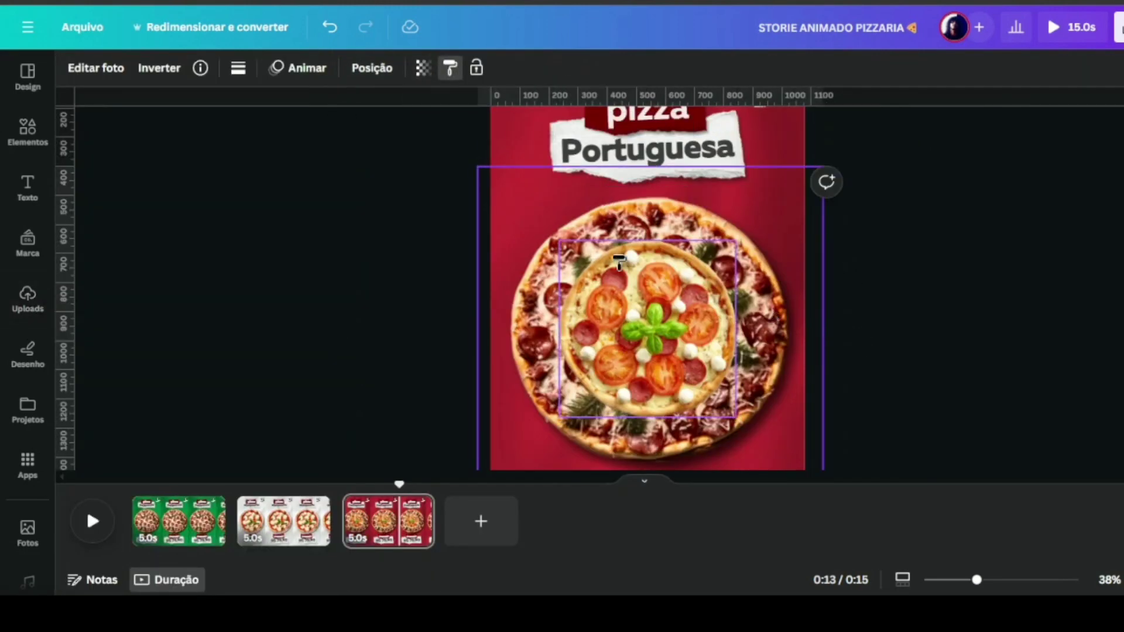
left_click(619, 260)
left_click_drag(736, 417, 810, 467)
scroll(811, 433, "down", 2)
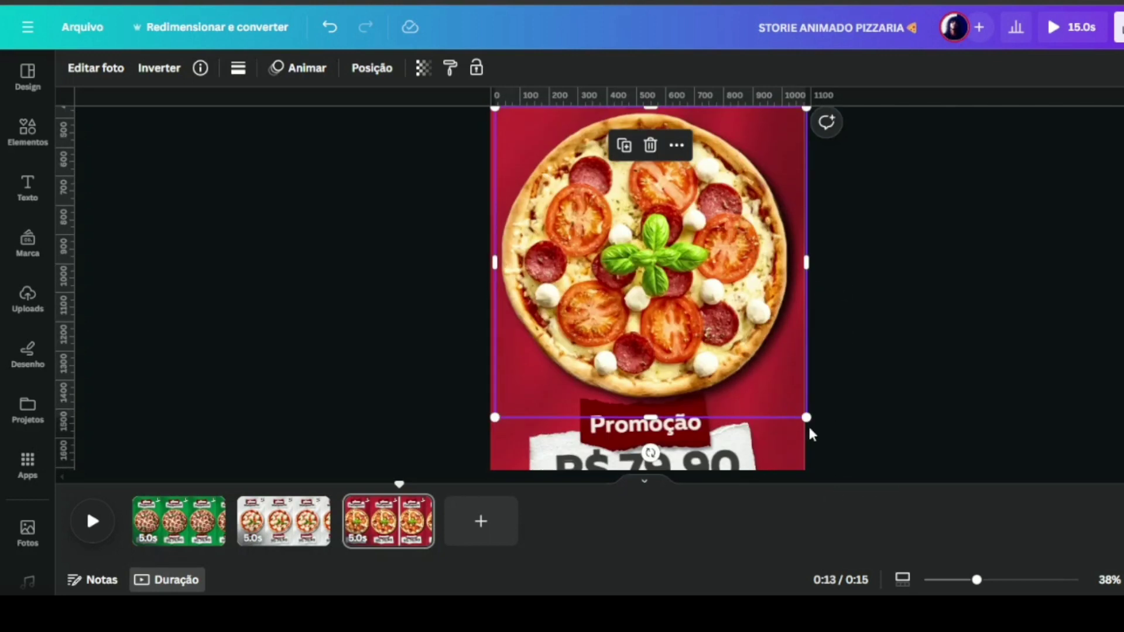
left_click_drag(806, 418, 797, 409)
- Delete the pepperoni pizza layer behind the tomato-and-basil pizza on the red page
left_click(371, 68)
left_click(263, 72)
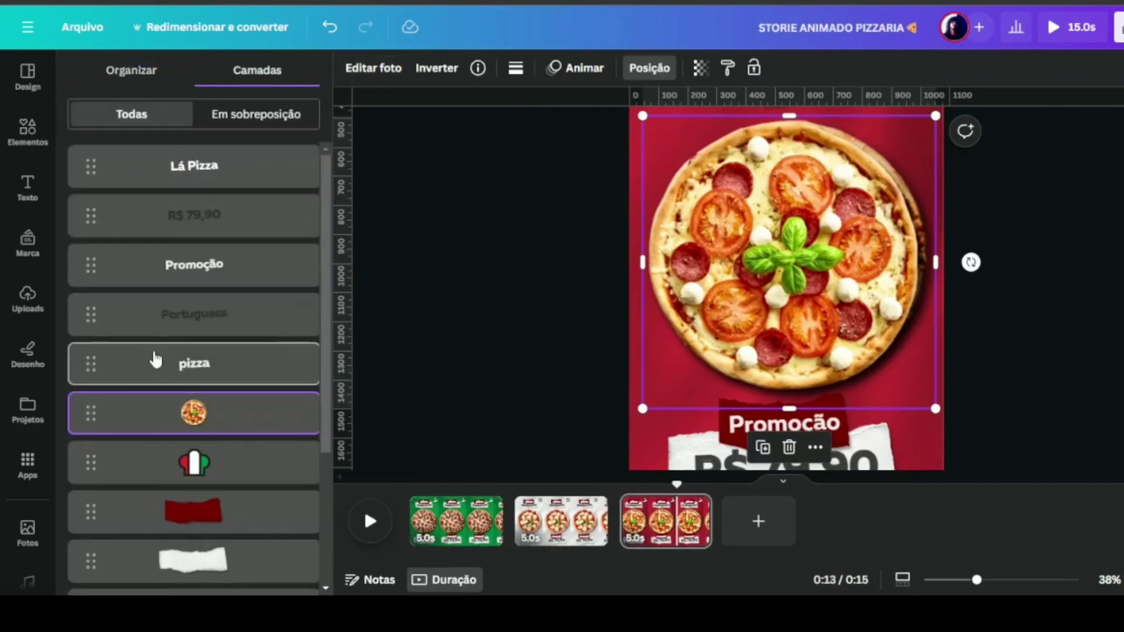
scroll(155, 358, "down", 3)
left_click(306, 502)
left_click(349, 153)
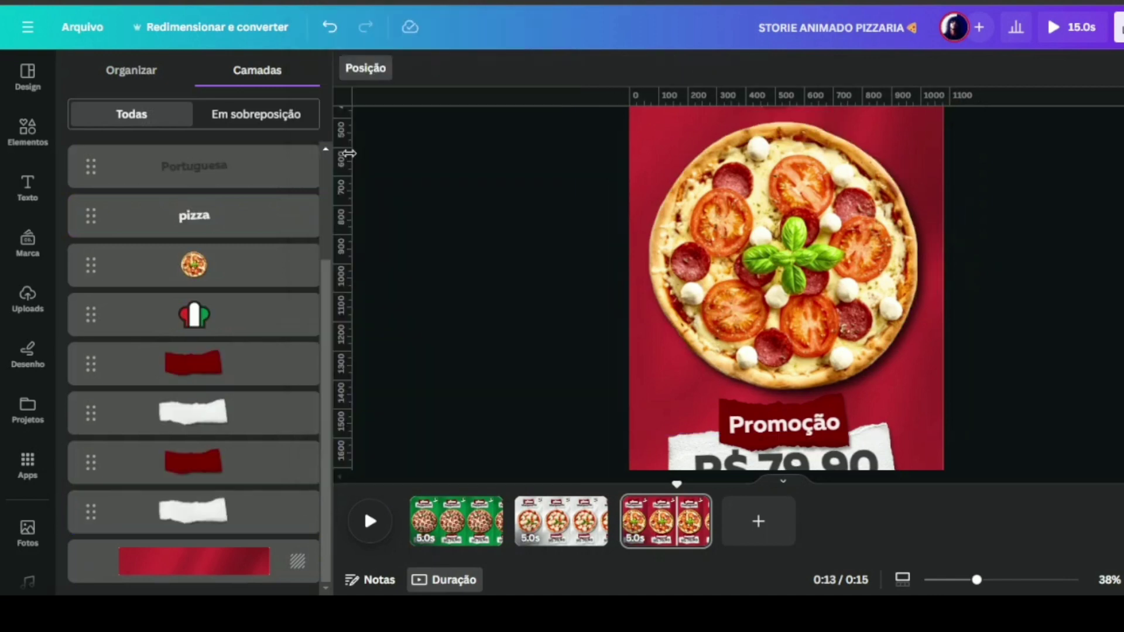
left_click(426, 206)
left_click_drag(976, 580, 956, 579)
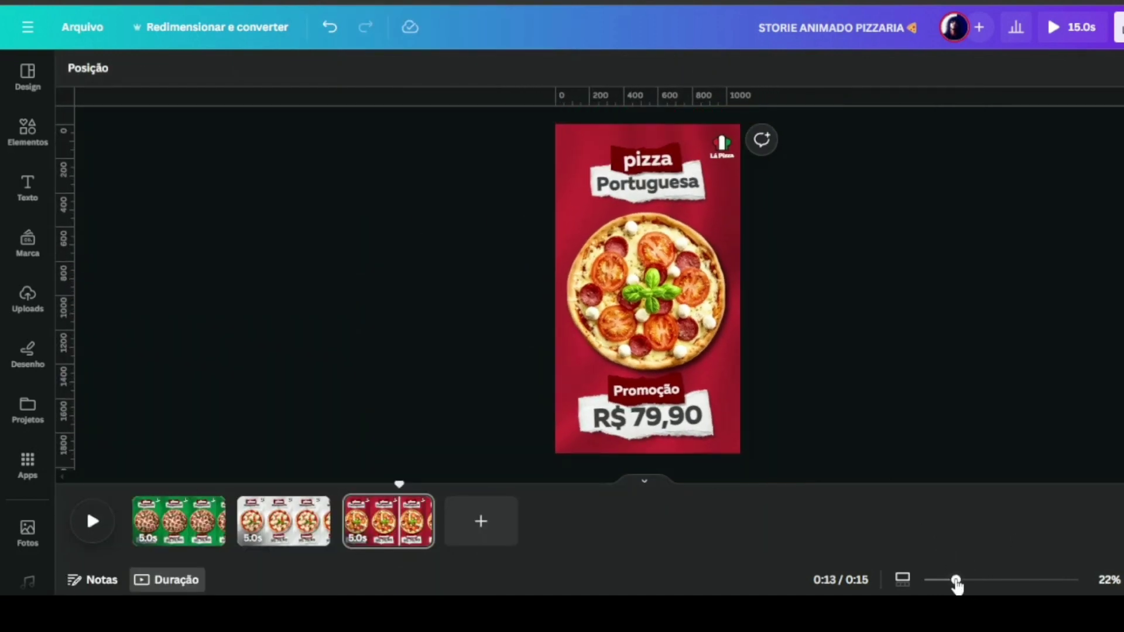
- Set the Duotone highlight colour of the torn paper behind "pizza" on the red page to green #048424
left_click(614, 152)
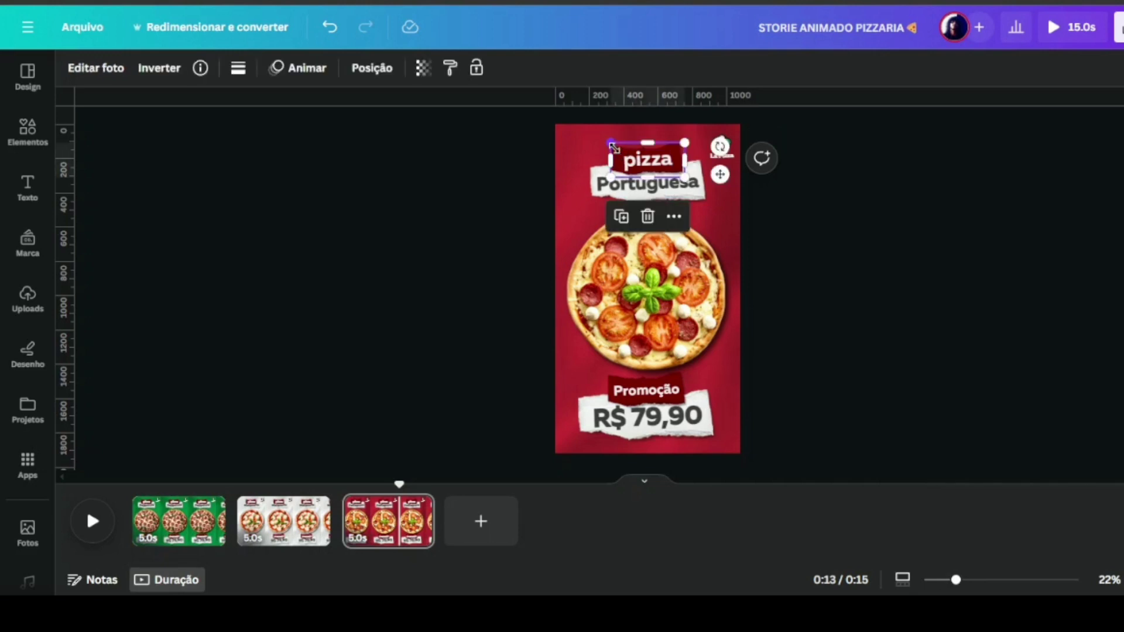
left_click(106, 74)
left_click_drag(322, 188, 321, 328)
left_click(198, 353)
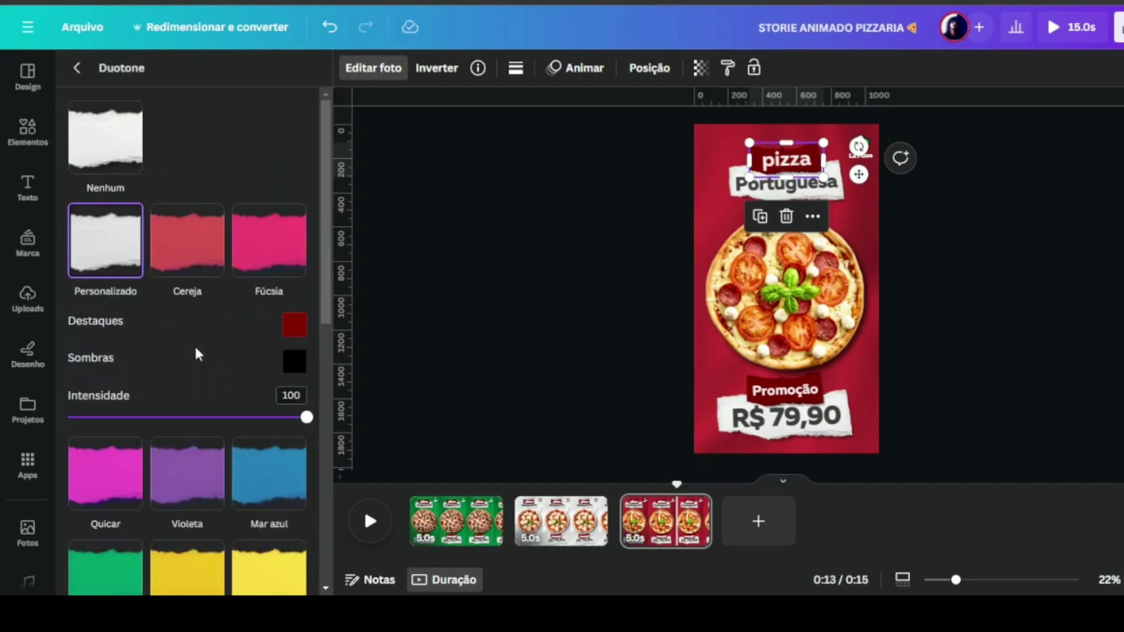
left_click(295, 324)
left_click(304, 454)
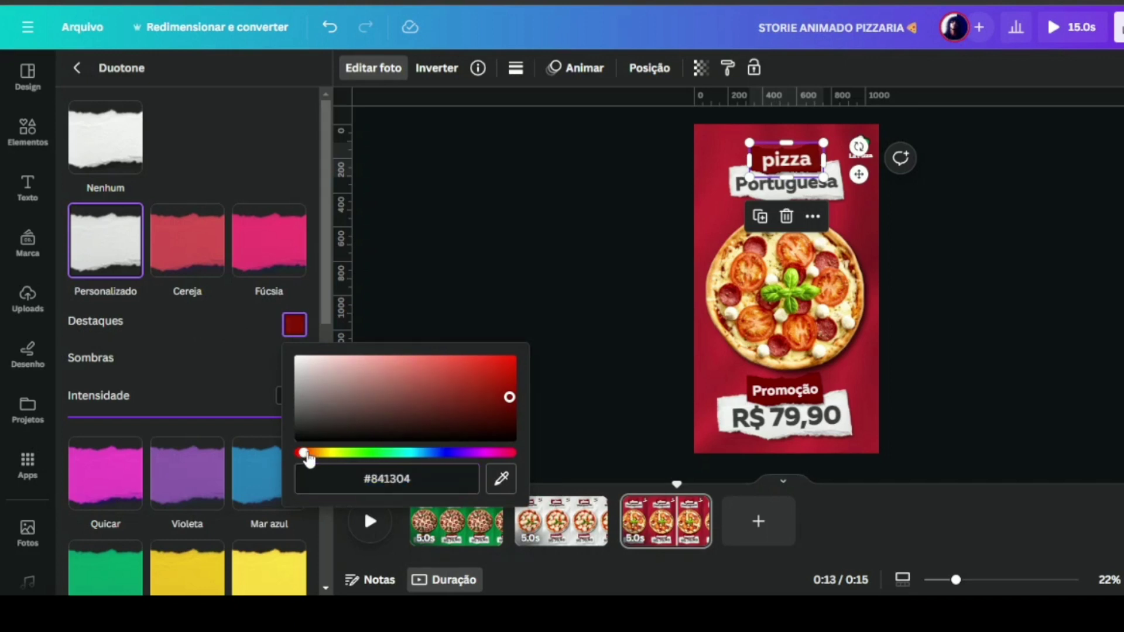
left_click_drag(306, 455, 381, 454)
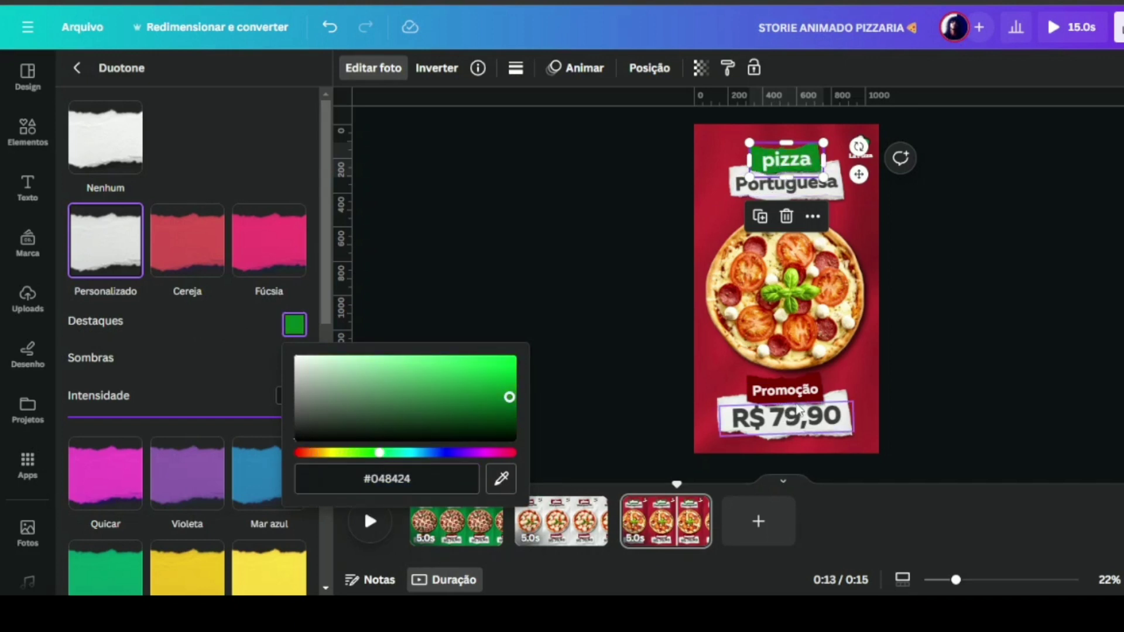
key("Escape")
key("Escape")
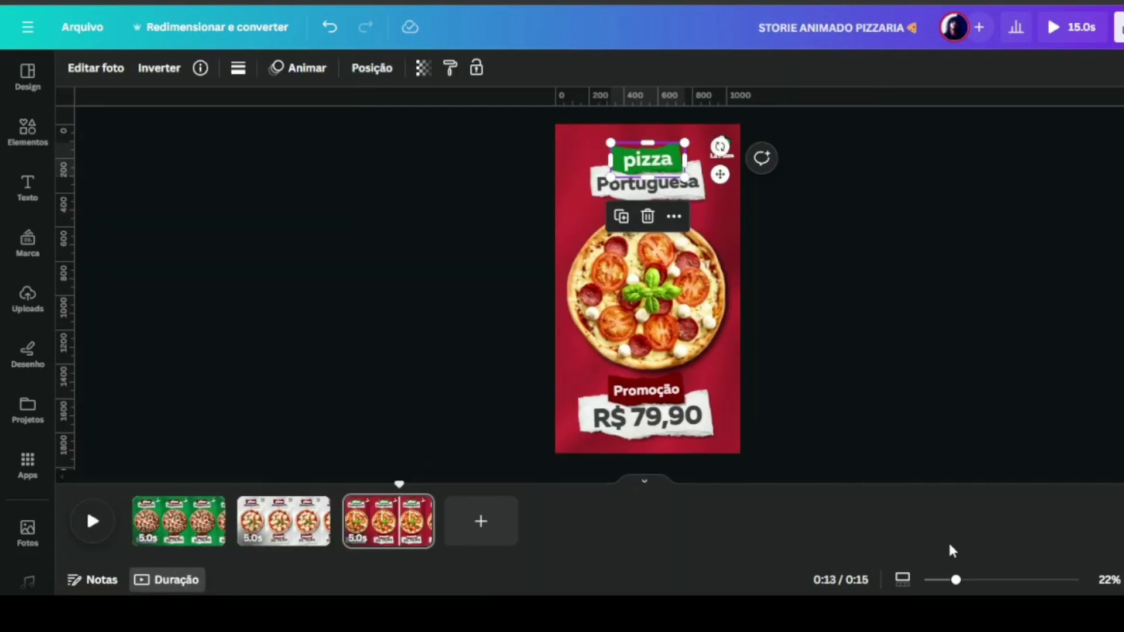
- Recolour the torn paper behind "Promoção" on the red page with green #048424 Duotone highlights
left_click(957, 581)
left_click_drag(958, 582, 974, 581)
scroll(929, 421, "down", 3)
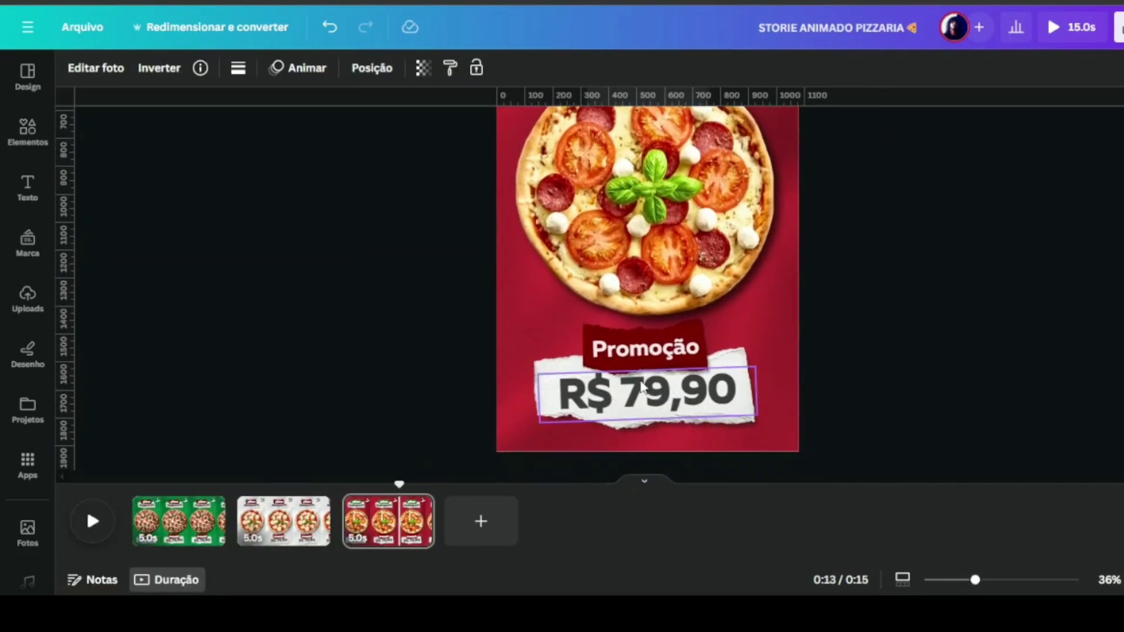
left_click(640, 346)
left_click(96, 68)
scroll(243, 346, "down", 5)
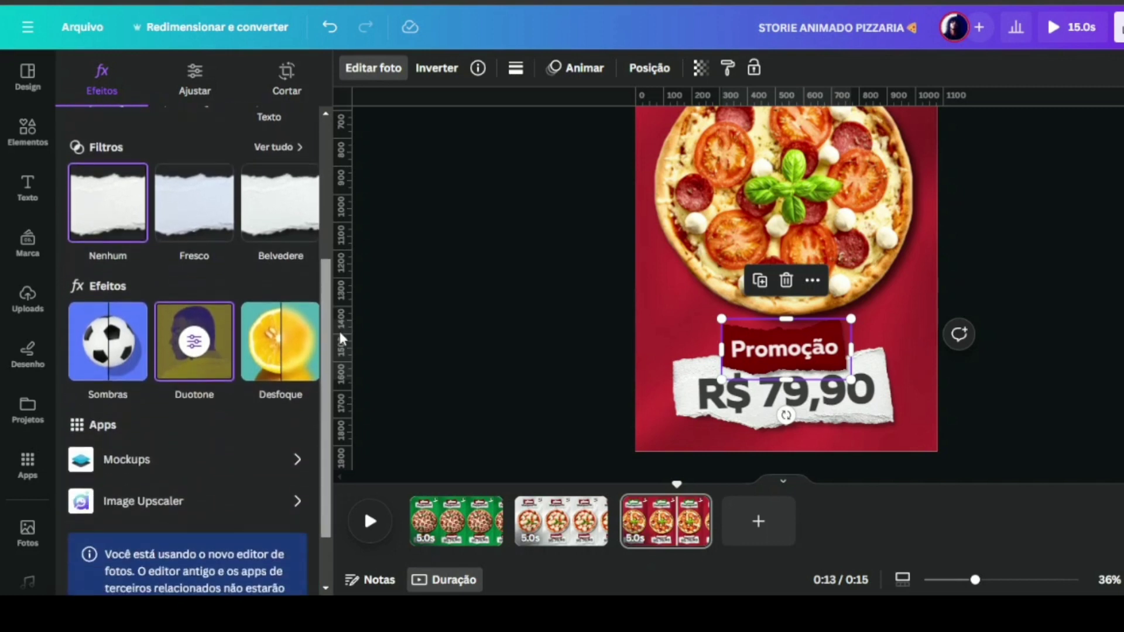
left_click(203, 325)
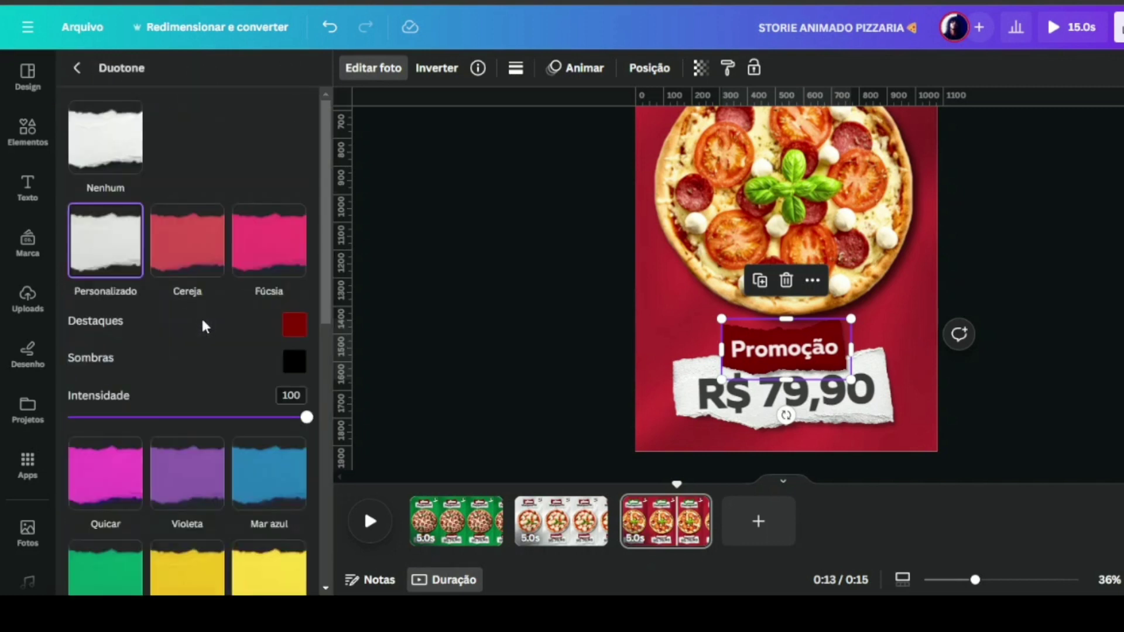
left_click(296, 327)
left_click(380, 453)
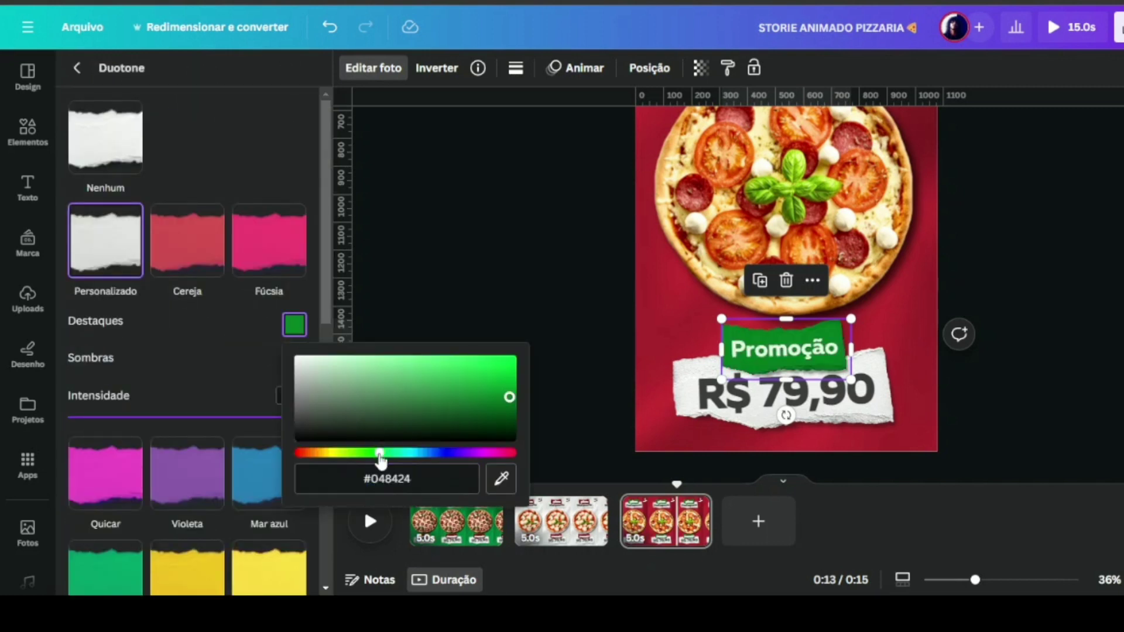
left_click(493, 266)
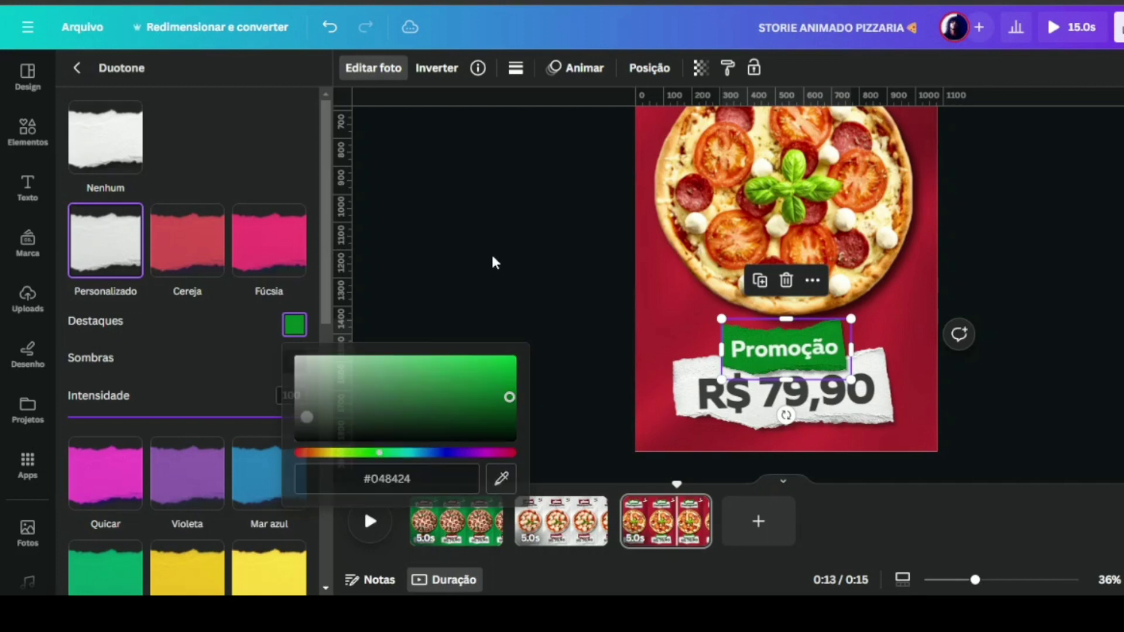
left_click(357, 263)
left_click_drag(974, 580, 958, 579)
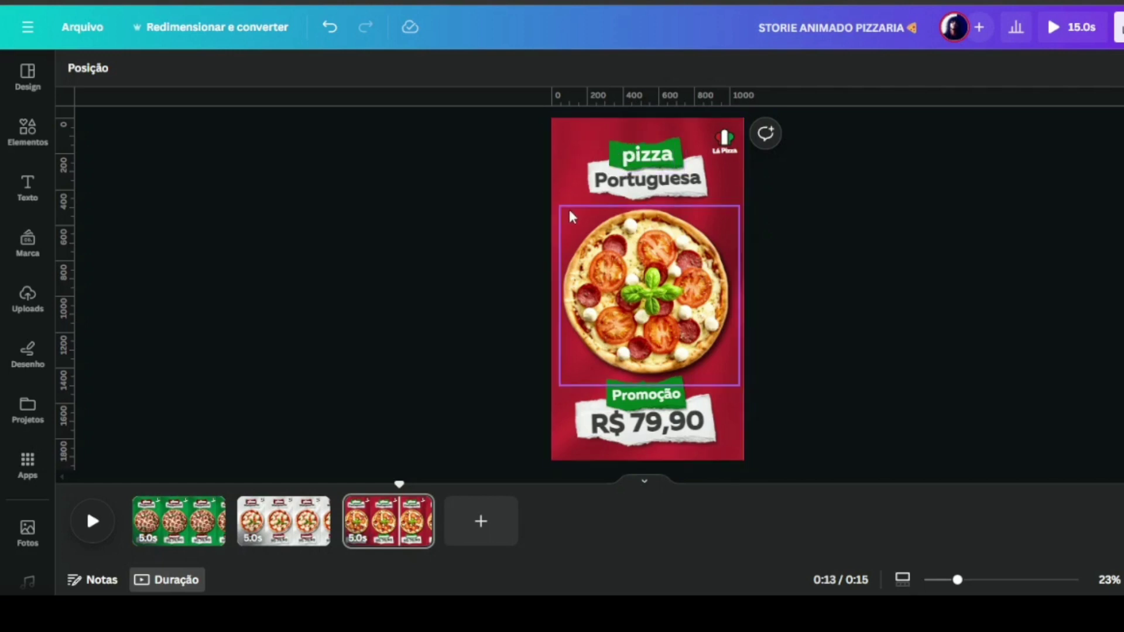
- Group the word "pizza" with its red torn paper on the green page
left_click(585, 138)
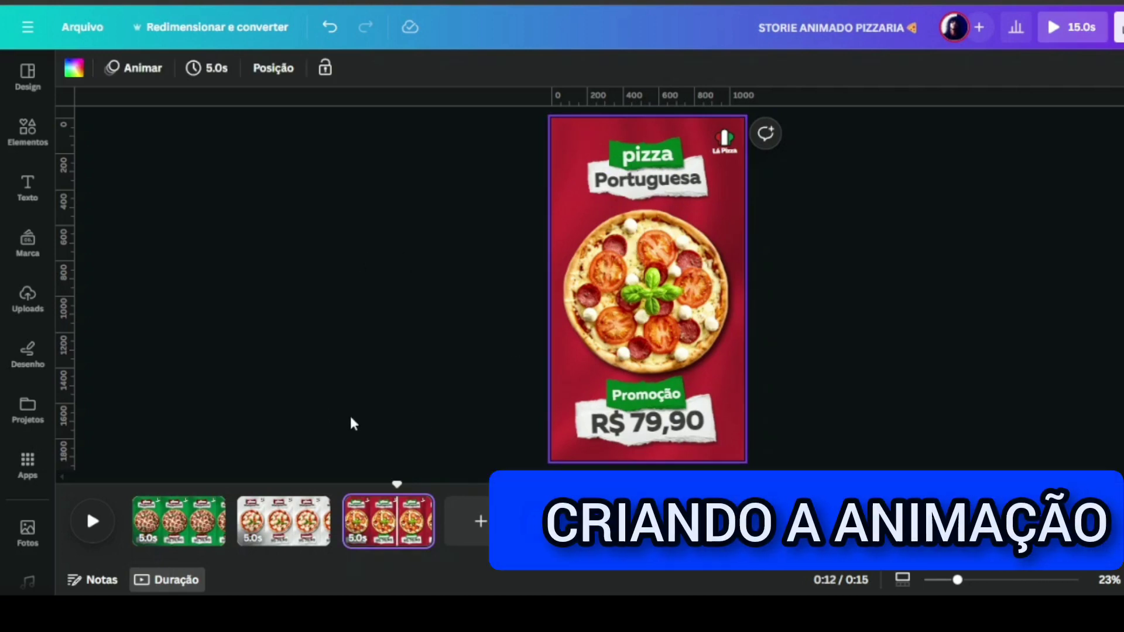
left_click(299, 530)
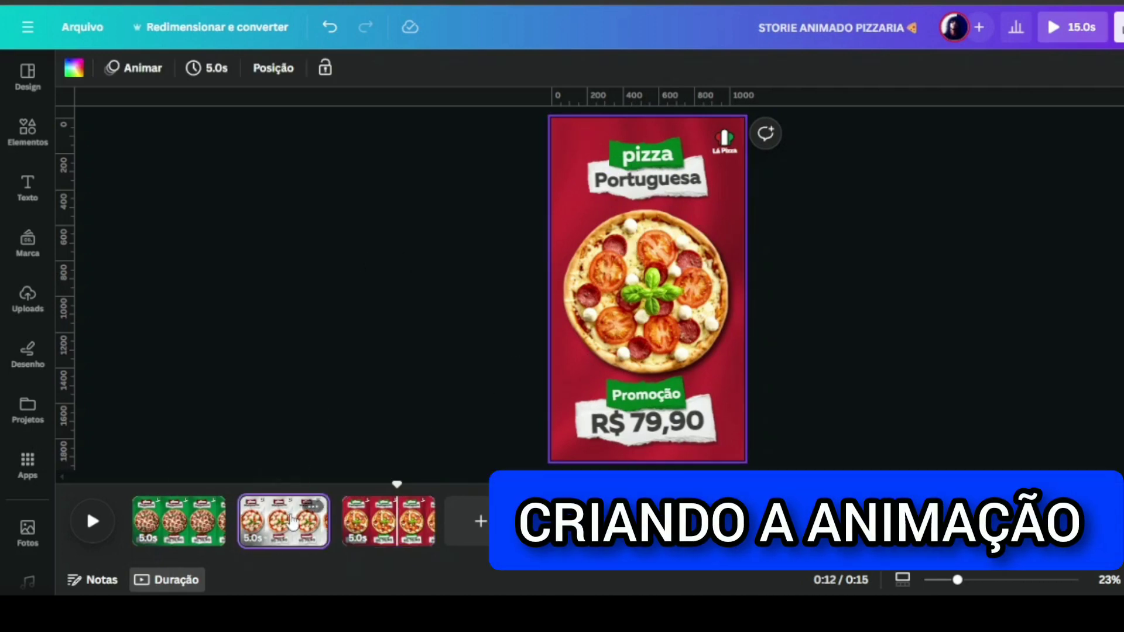
left_click(194, 508)
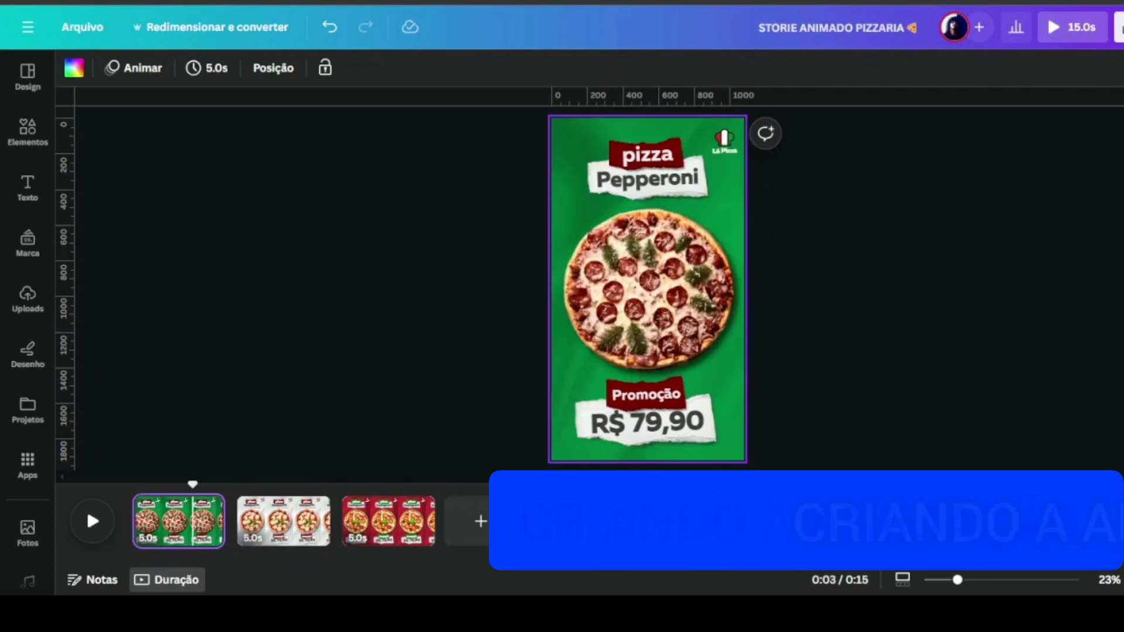
key("ctrl+z")
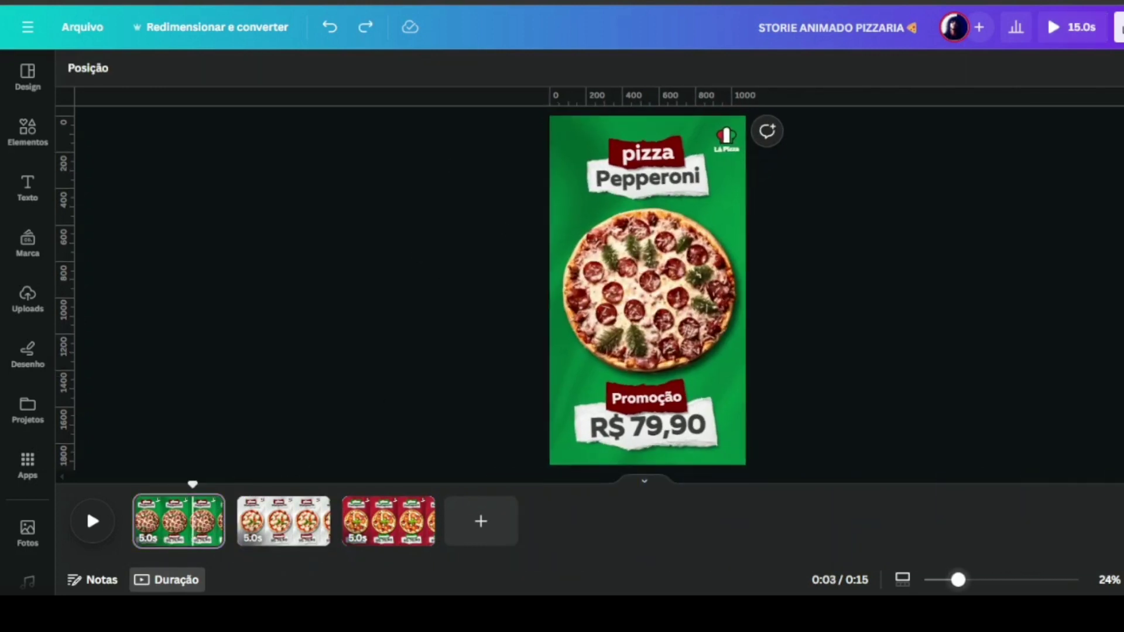
scroll(648, 290, "up", 2, "ctrl")
scroll(647, 291, "down", 2)
scroll(893, 346, "up", 2)
scroll(678, 195, "up", 1, "ctrl")
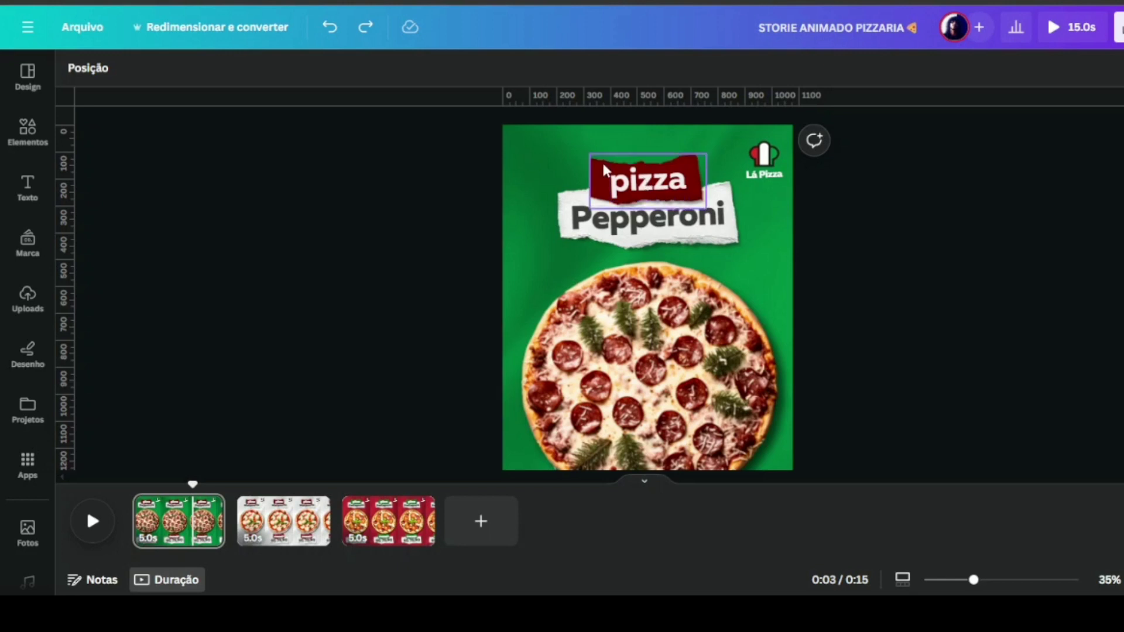
left_click(644, 178)
left_click(652, 116)
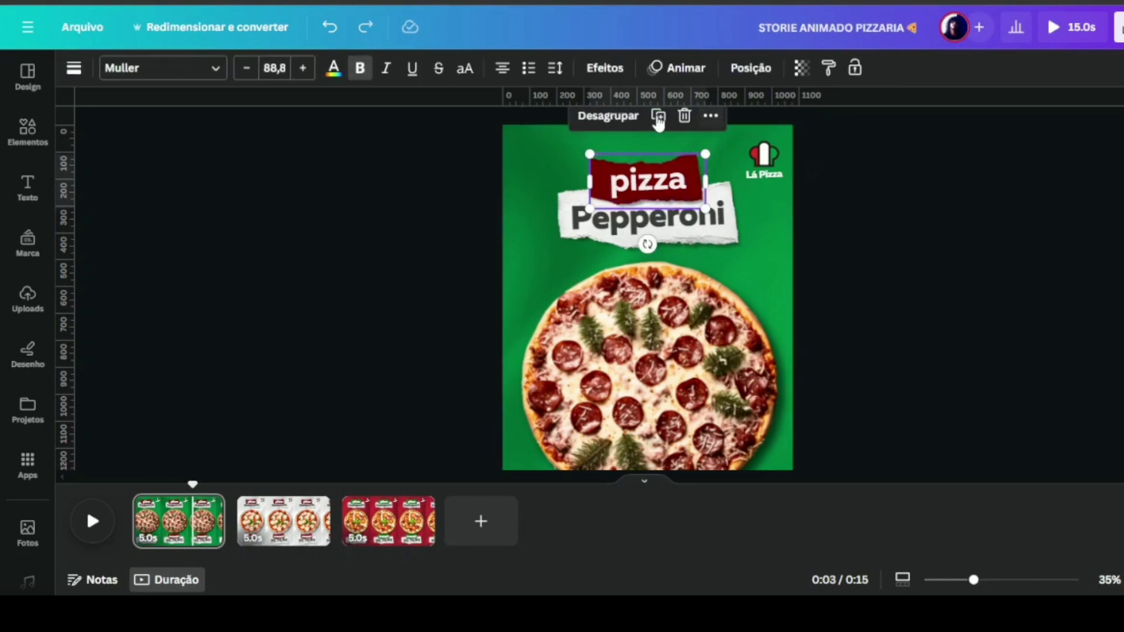
left_click(394, 194)
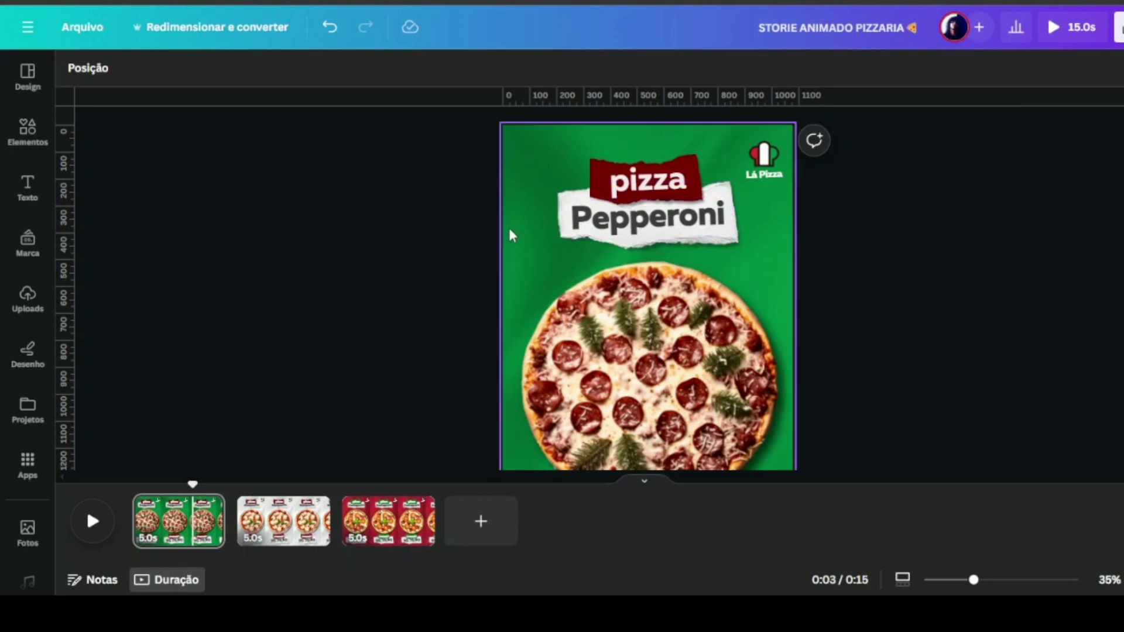
- Group "Pepperoni" with its white torn paper and move that group behind the "pizza" group
left_click(576, 228)
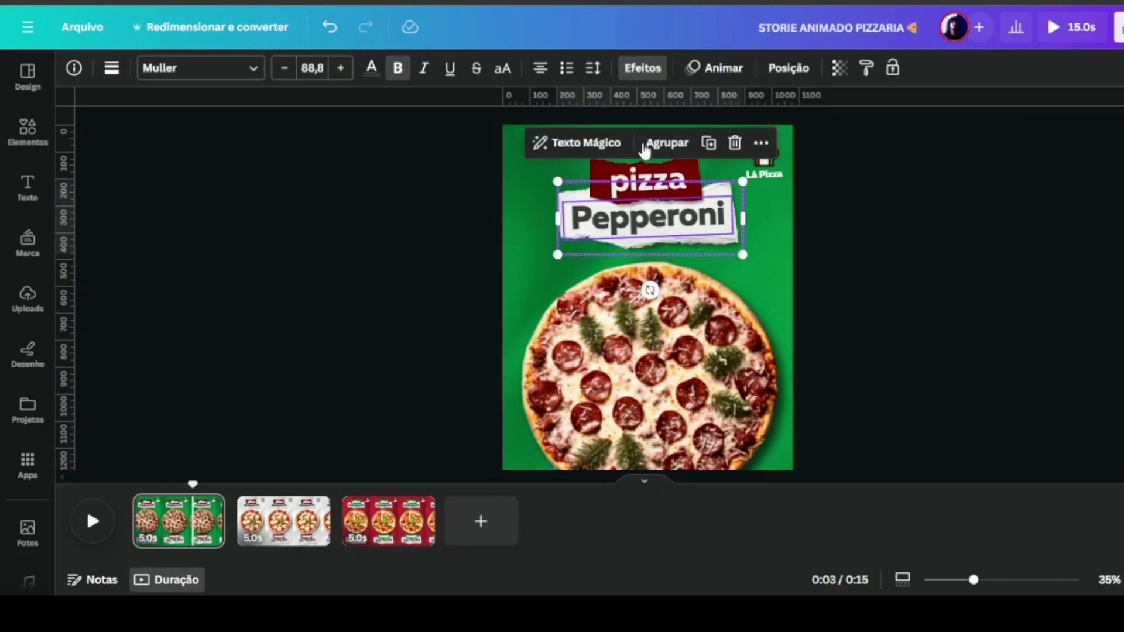
left_click(665, 144)
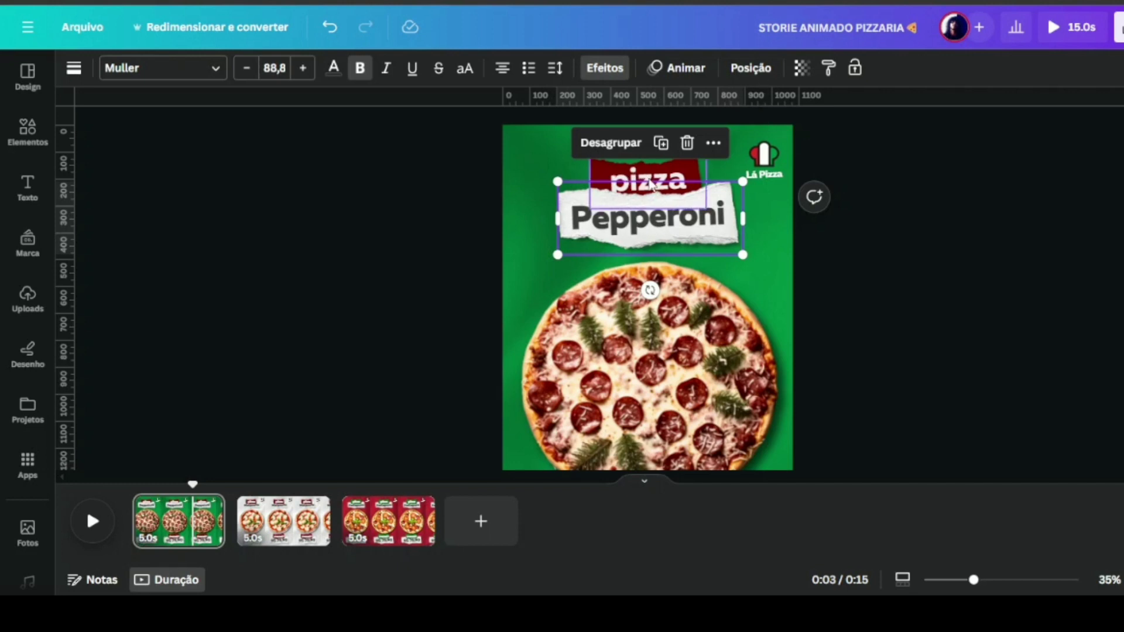
left_click(755, 69)
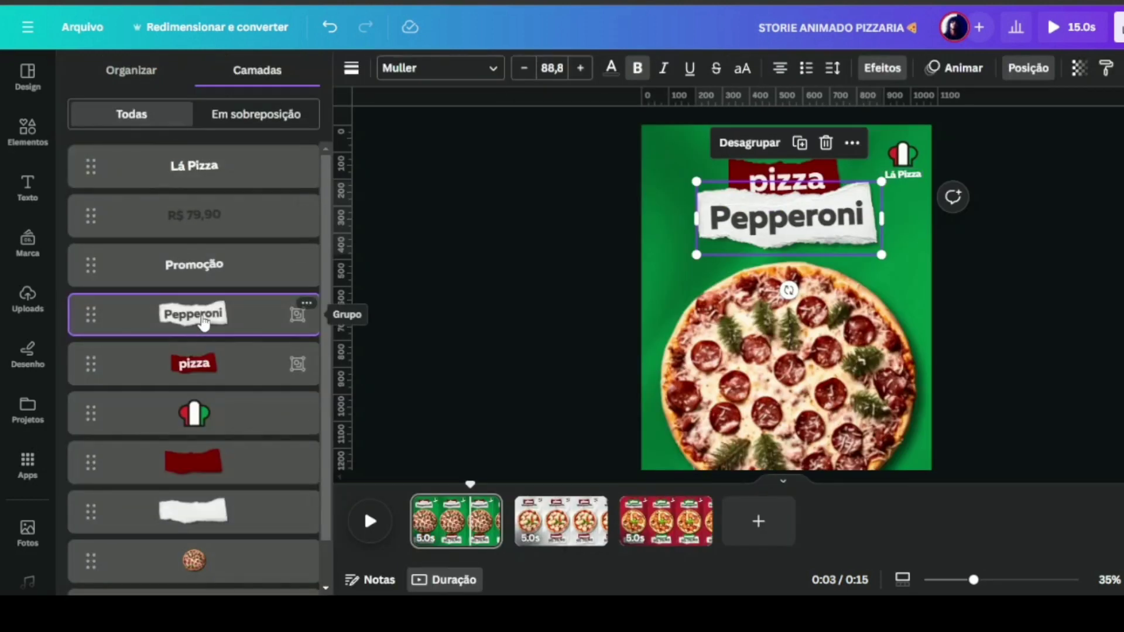
left_click_drag(202, 319, 195, 381)
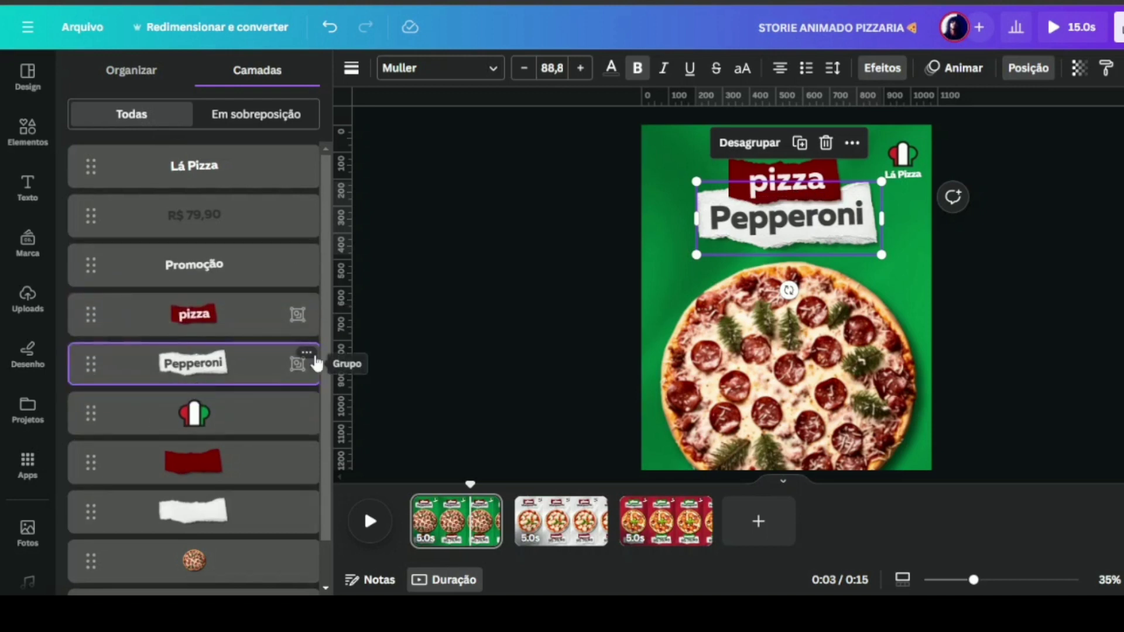
left_click(490, 256)
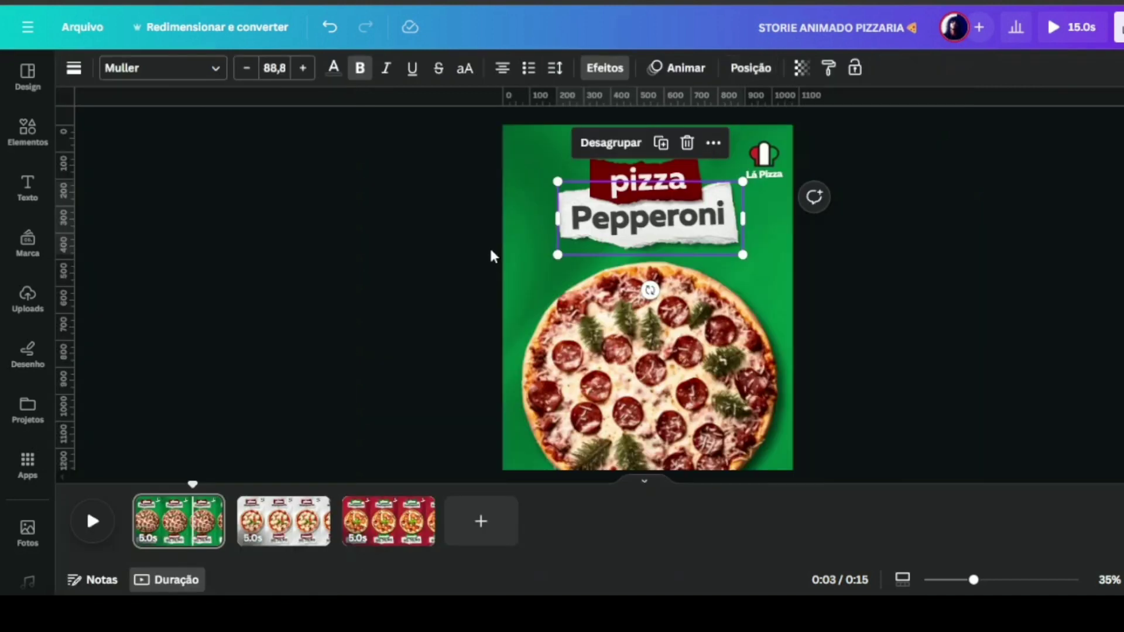
- Group the word "Promoção" with its red torn paper on the green page
scroll(383, 259, "down", 2)
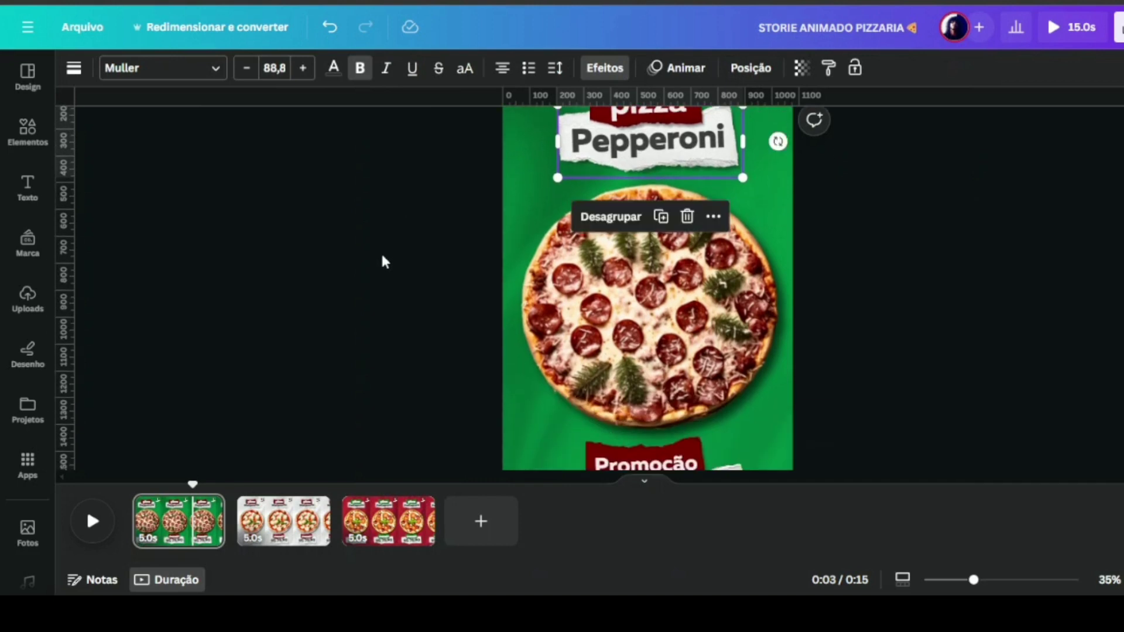
scroll(383, 261, "down", 2)
scroll(384, 261, "down", 1)
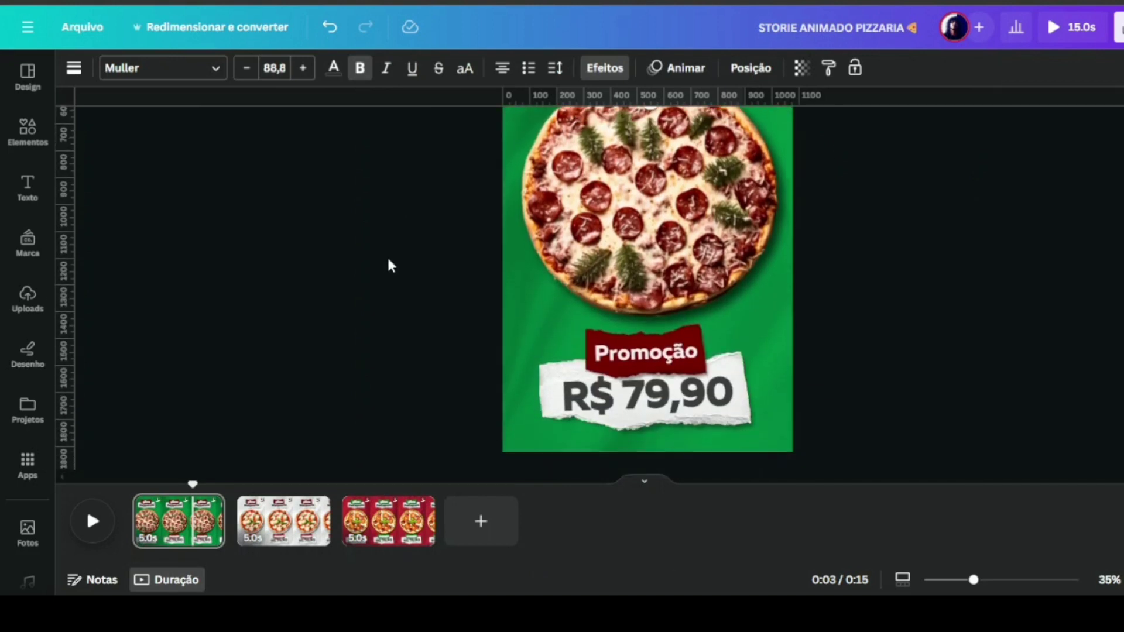
left_click(599, 338)
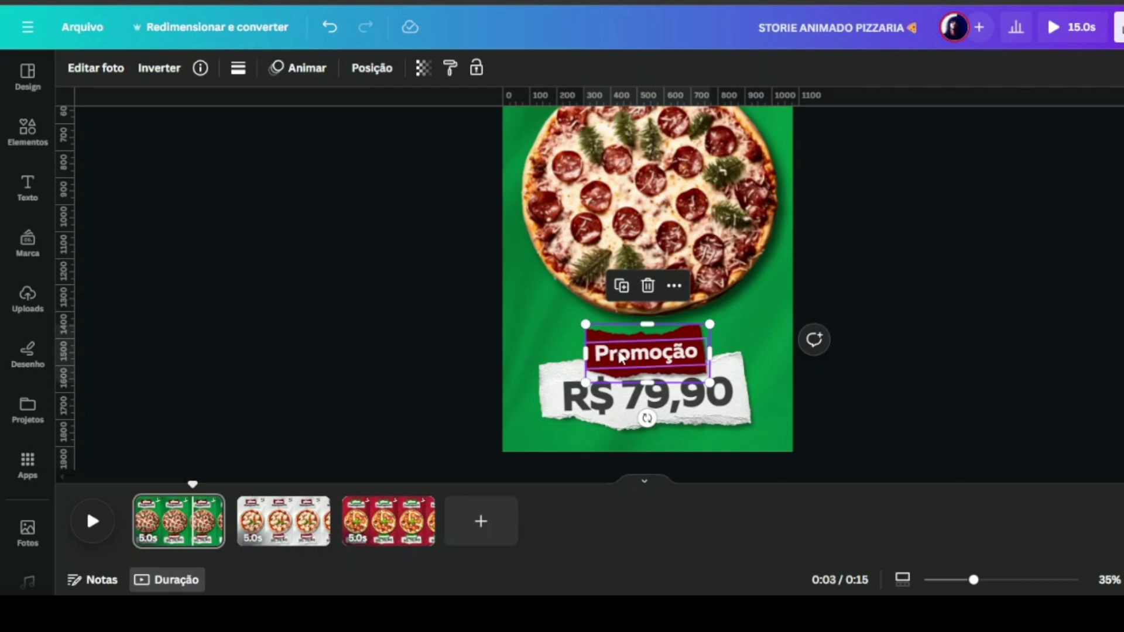
left_click(622, 358, "shift")
left_click(658, 286)
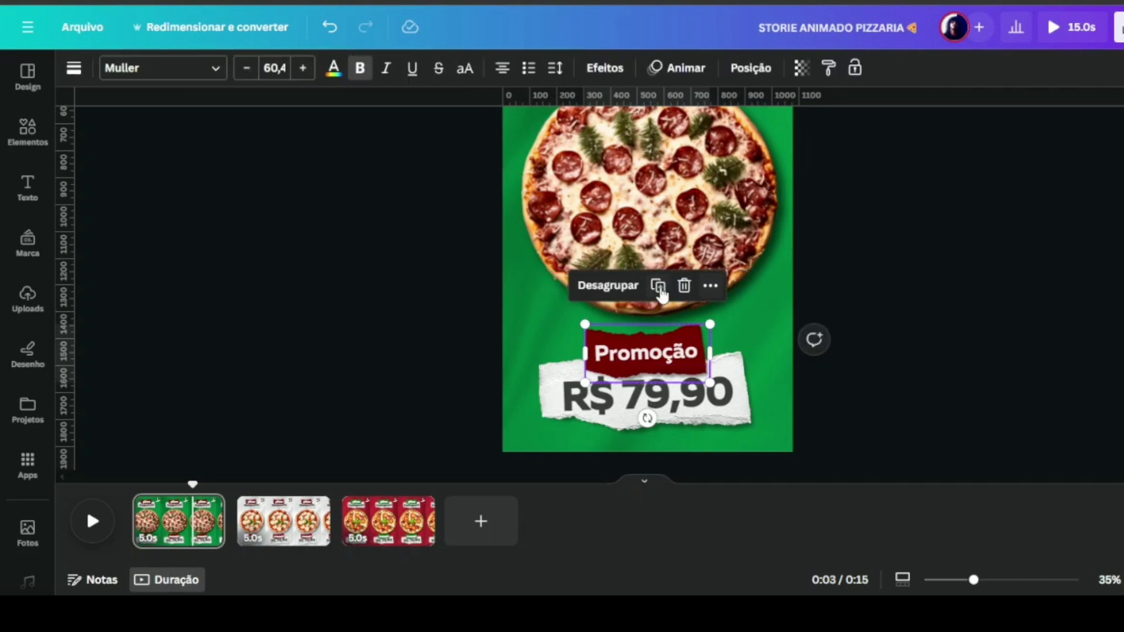
left_click(426, 386)
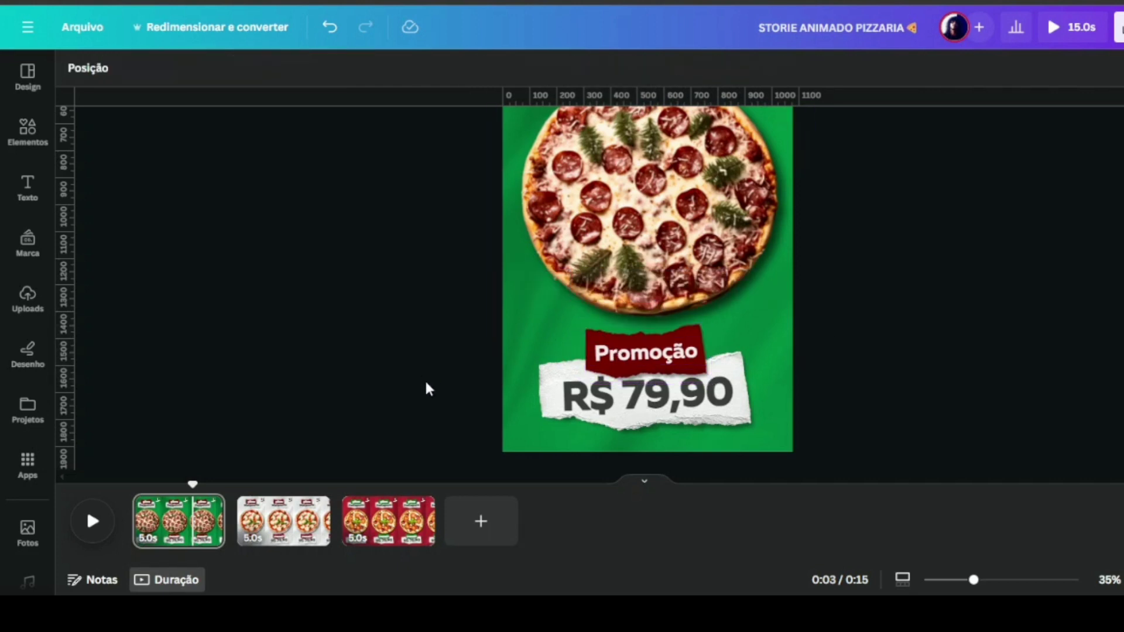
- Group "R$ 79,90" with its white torn paper and move that group behind the "Promoção" group
left_click(543, 401)
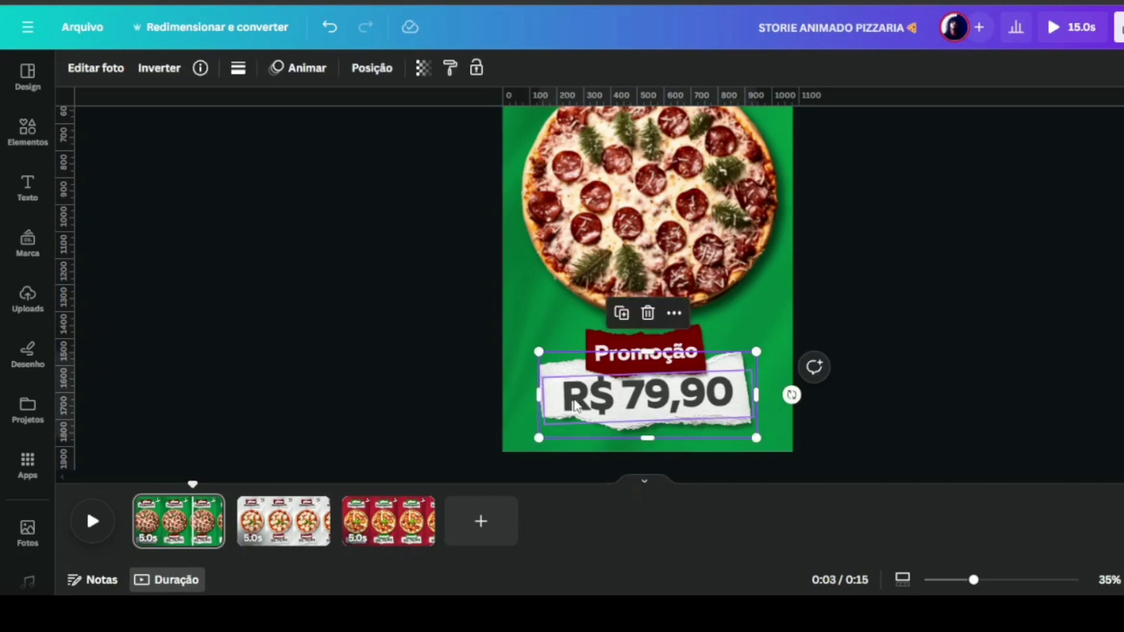
left_click(574, 404, "shift")
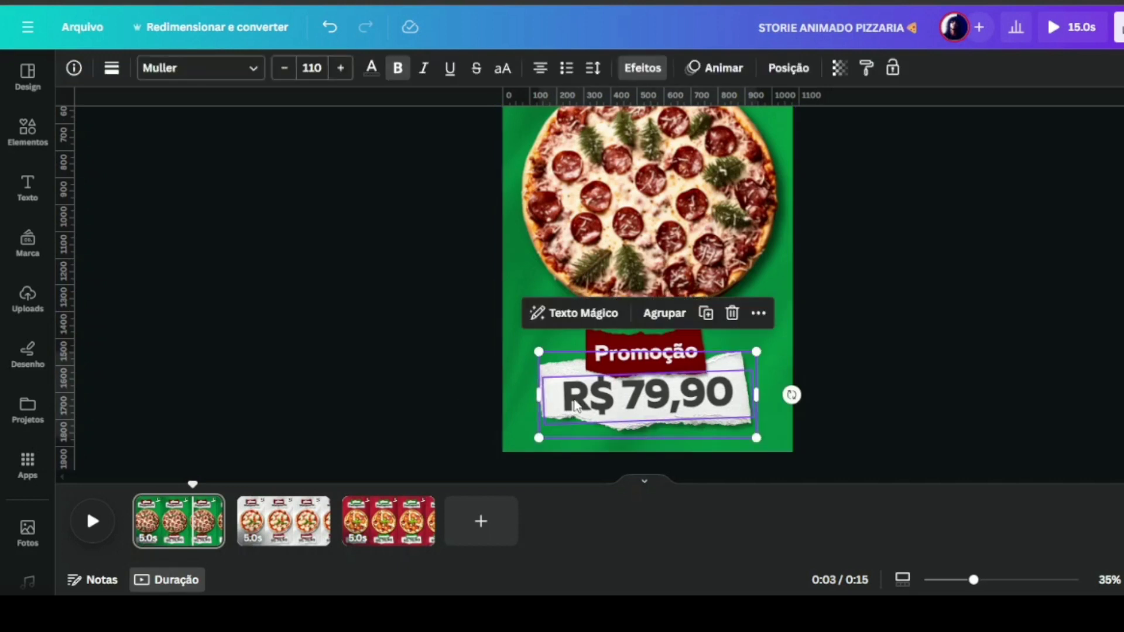
left_click(661, 313)
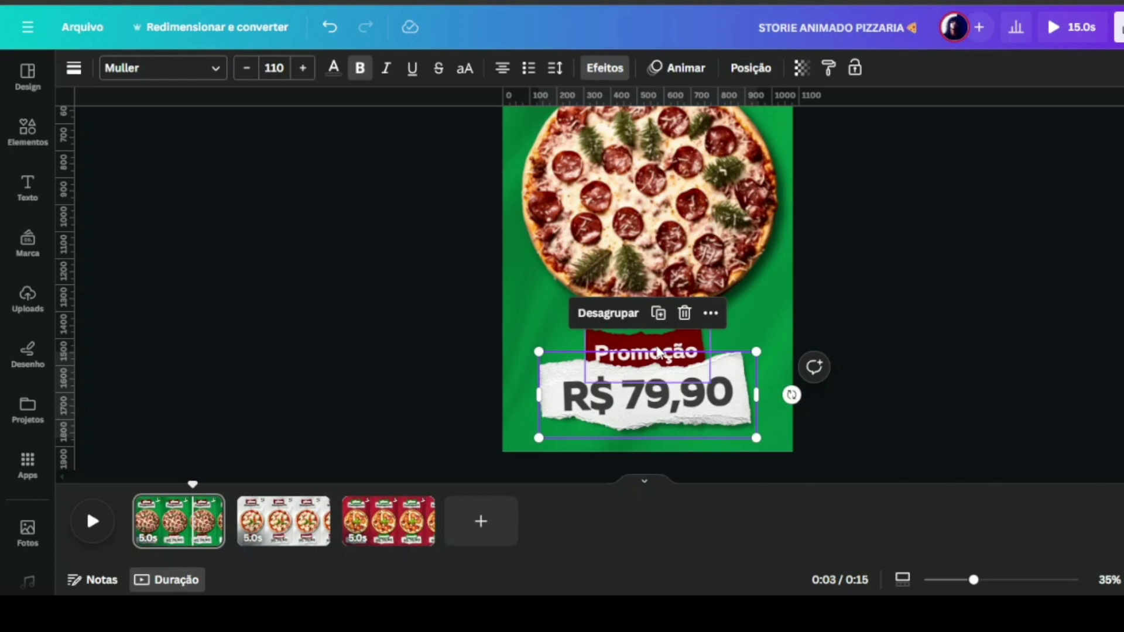
left_click(751, 68)
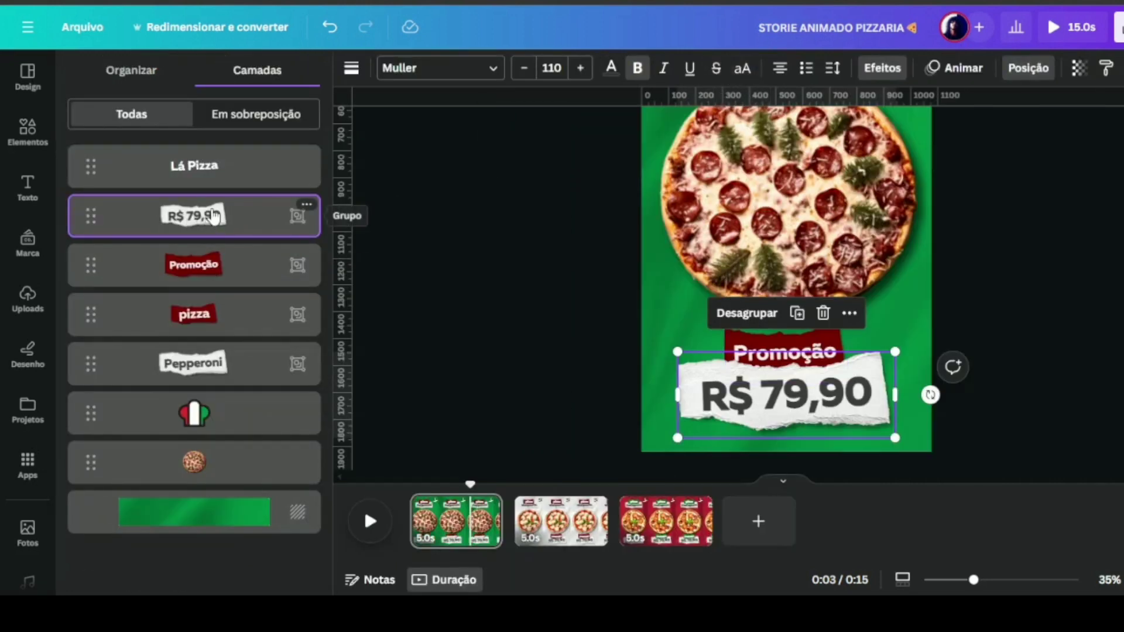
left_click_drag(212, 217, 215, 294)
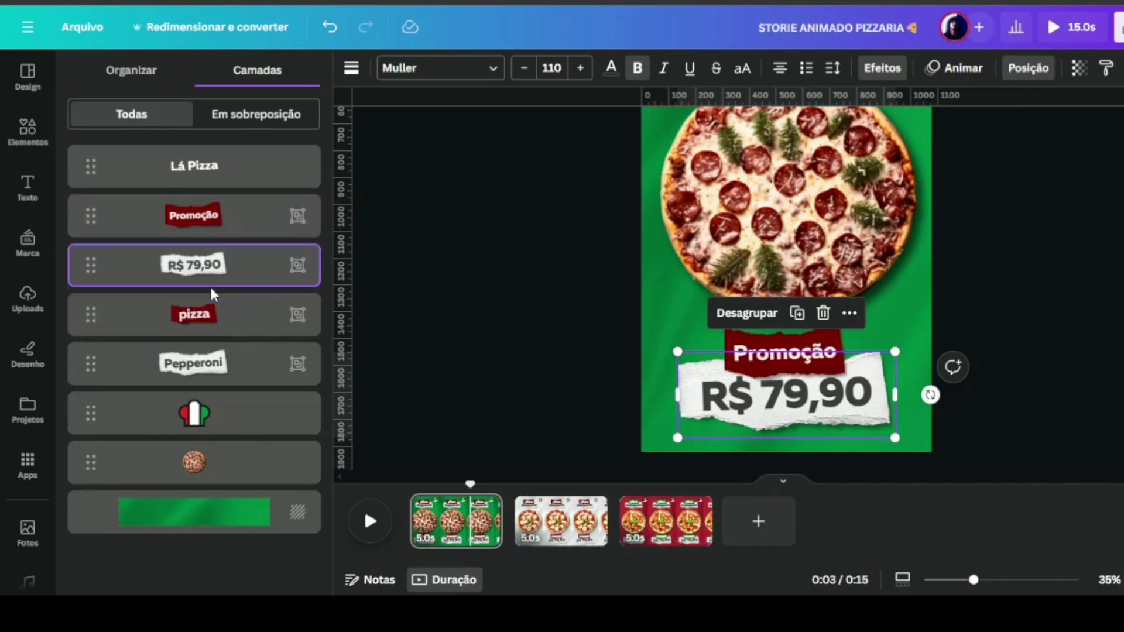
left_click(472, 266)
left_click(272, 265)
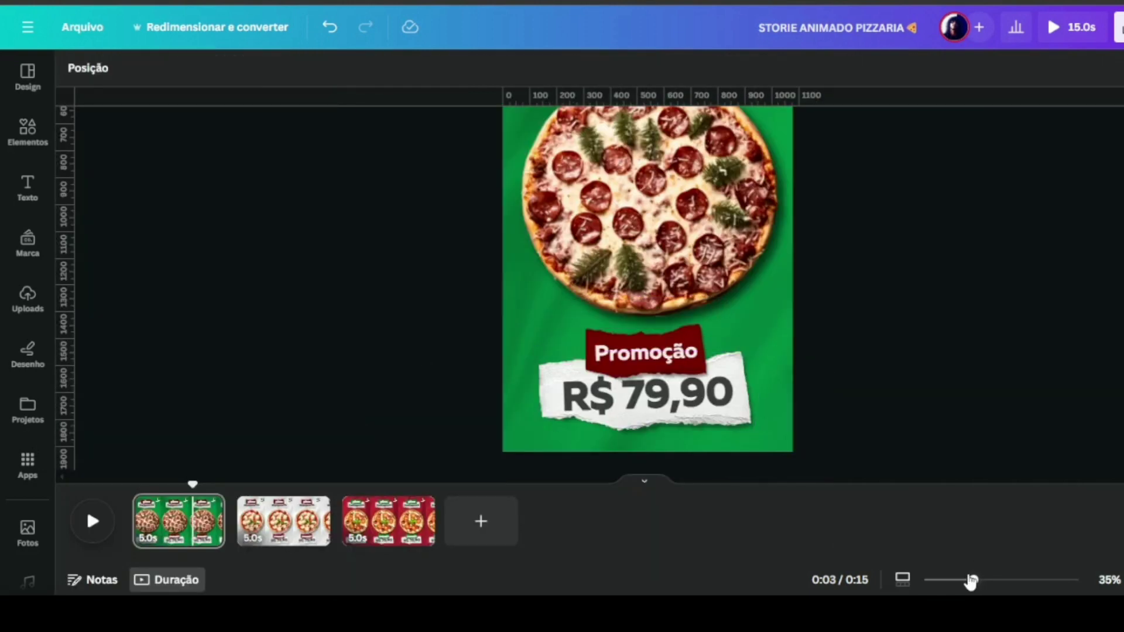
- Animate the "pizza" title group on the green page with Revelar on entry only, at a faster-than-default speed
mouse_move(972, 581)
left_mouse_down()
mouse_move(959, 579)
mouse_move(971, 579)
left_mouse_up()
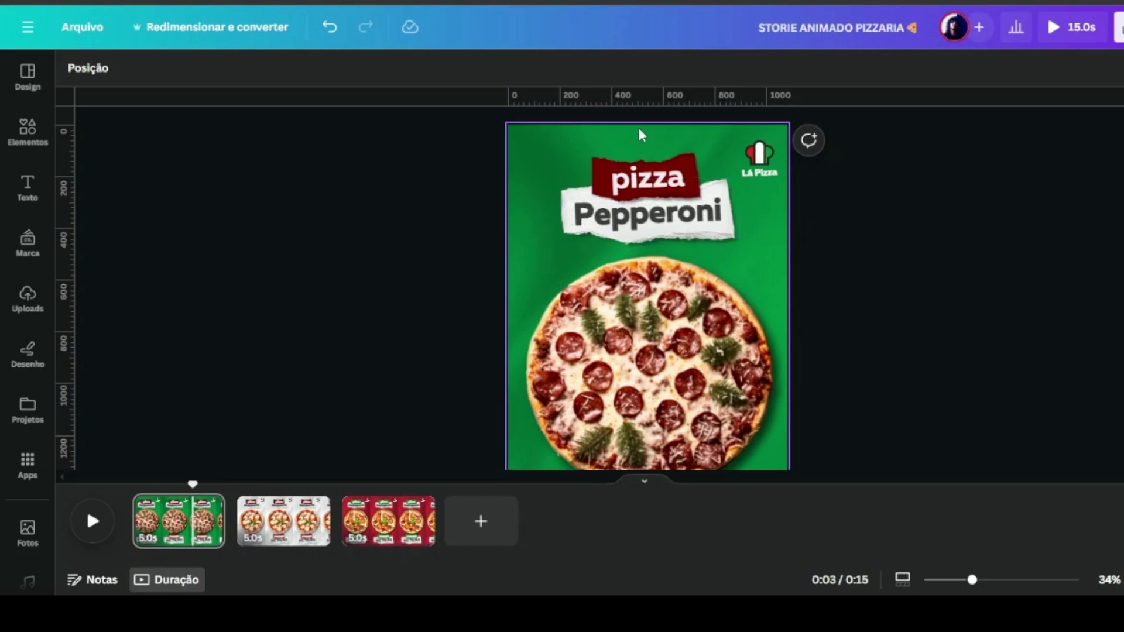
left_click(648, 176)
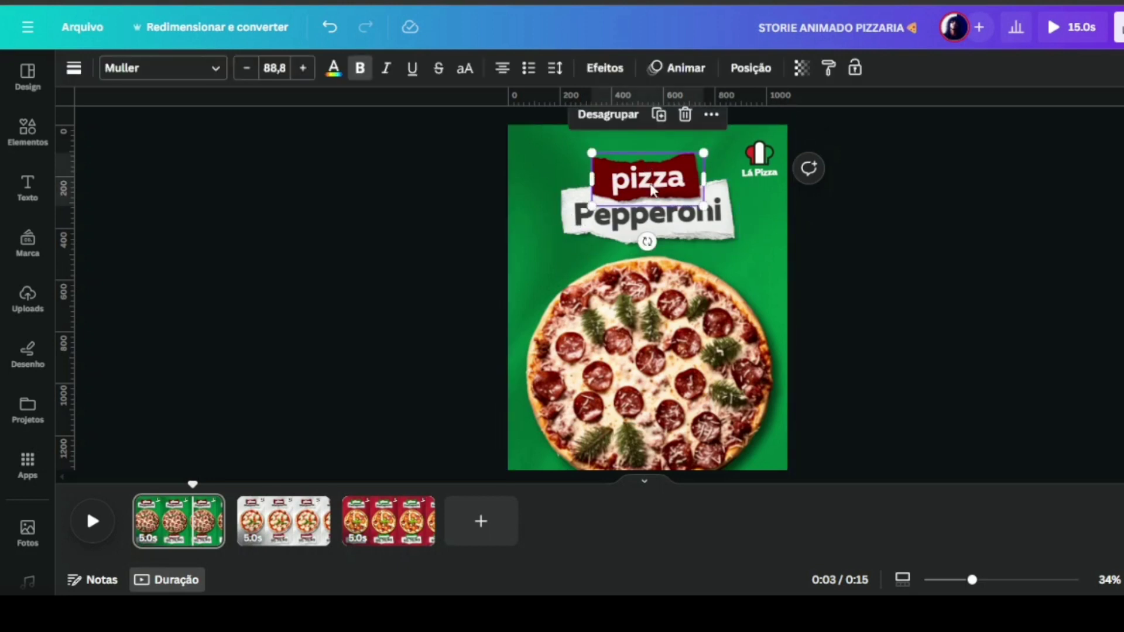
left_click(662, 69)
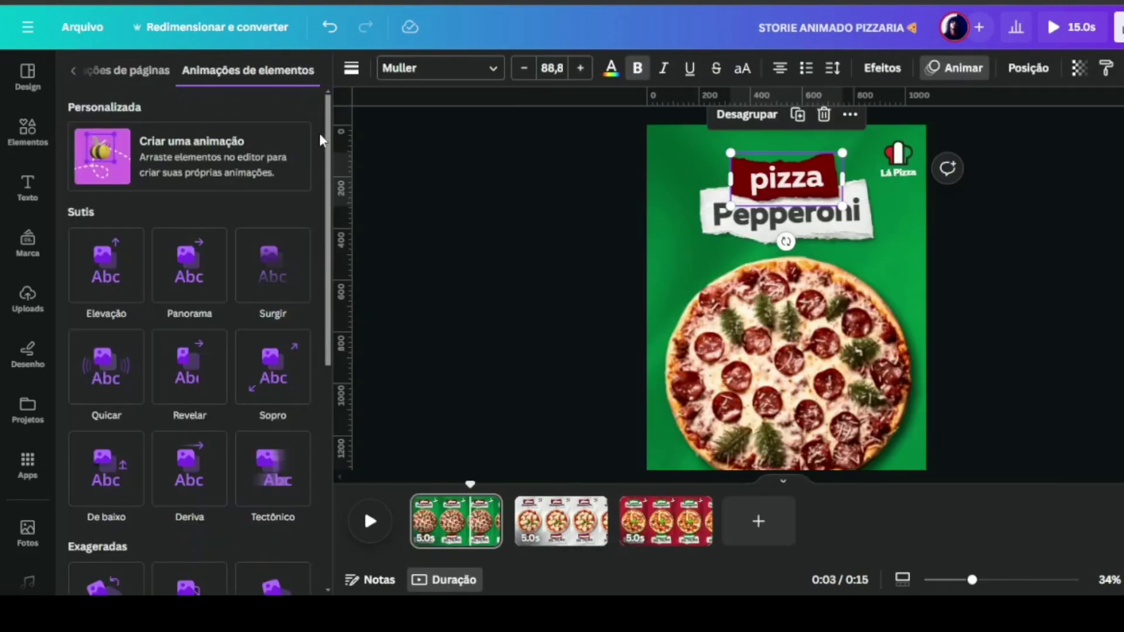
left_click(195, 369)
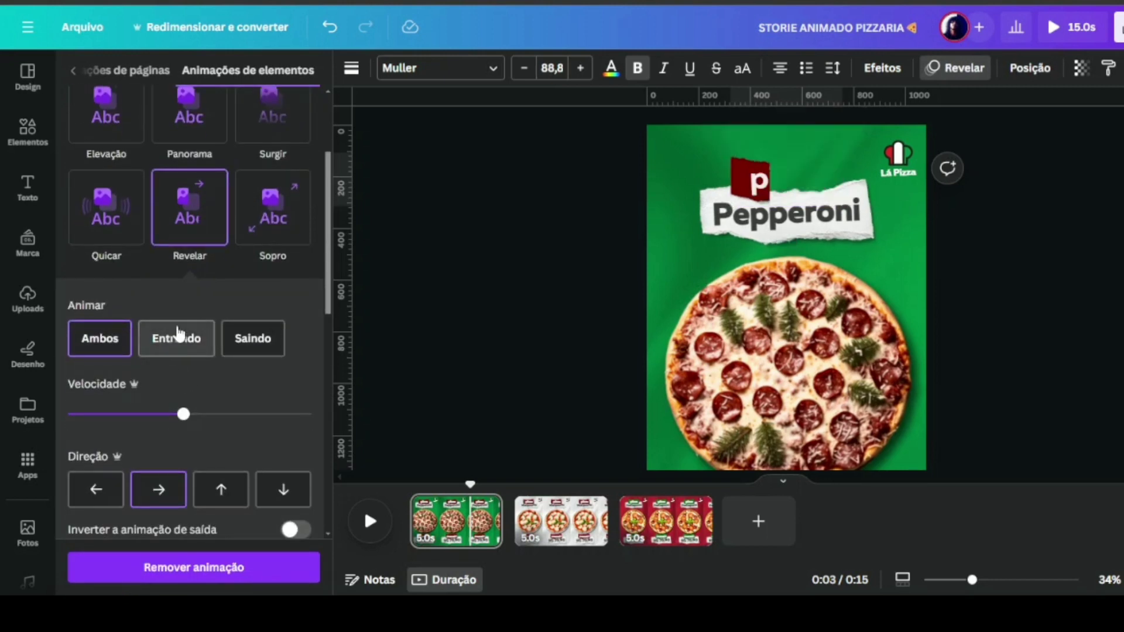
left_click(177, 345)
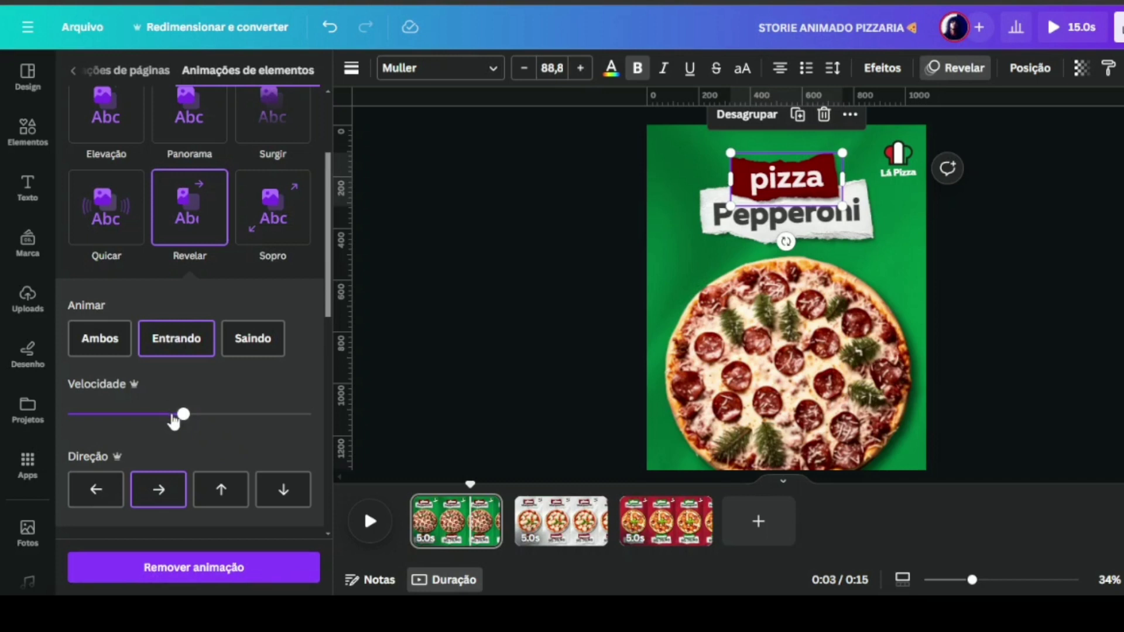
left_click_drag(174, 421, 166, 423)
left_click_drag(169, 420, 240, 423)
scroll(193, 229, "down", 1)
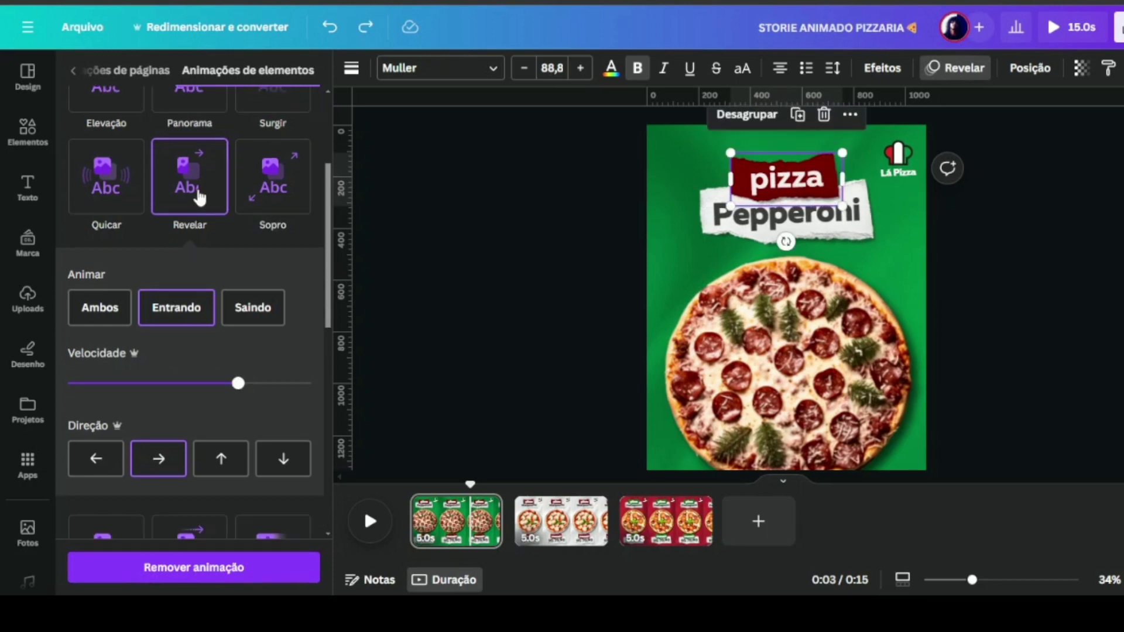
- Apply the Revelar animation to the "Pepperoni" group on entry only, with its speed raised moderately above the default
left_click(719, 228)
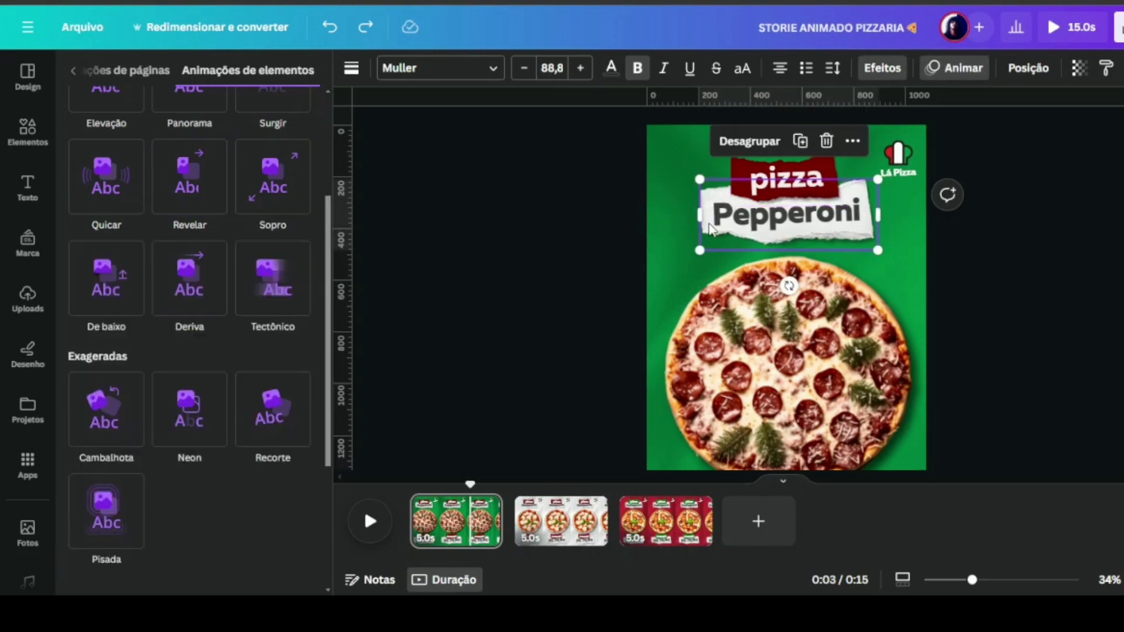
left_click(189, 186)
left_click(180, 311)
left_click(222, 384)
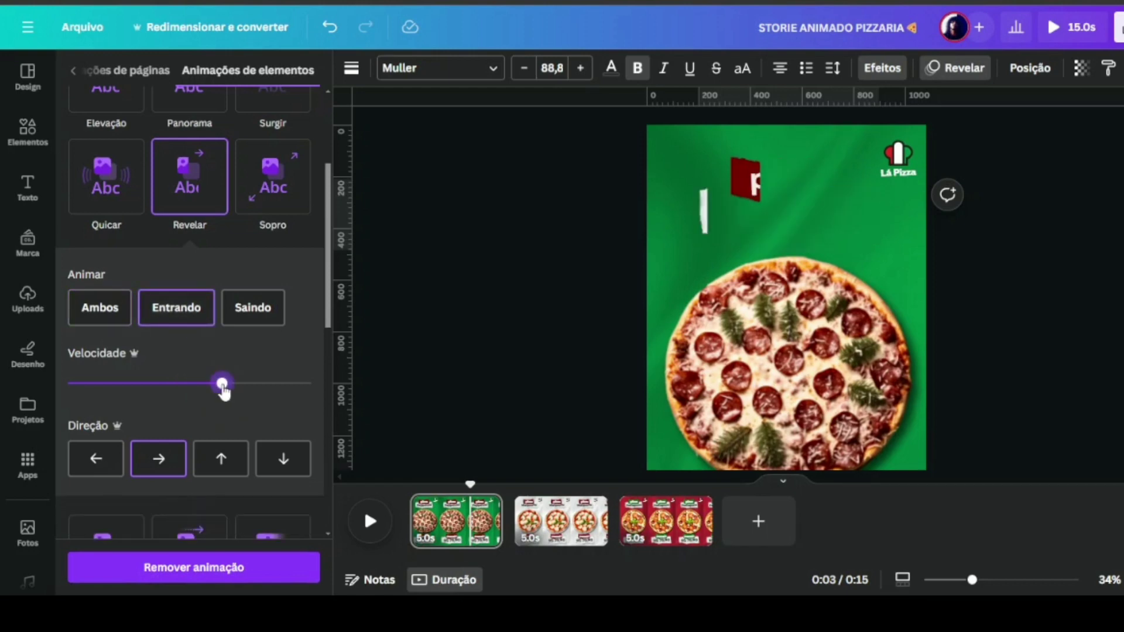
- Apply the Revelar animation to the green page's "Promoção" group, on entry only and moderately faster than the default
scroll(537, 297, "down", 3)
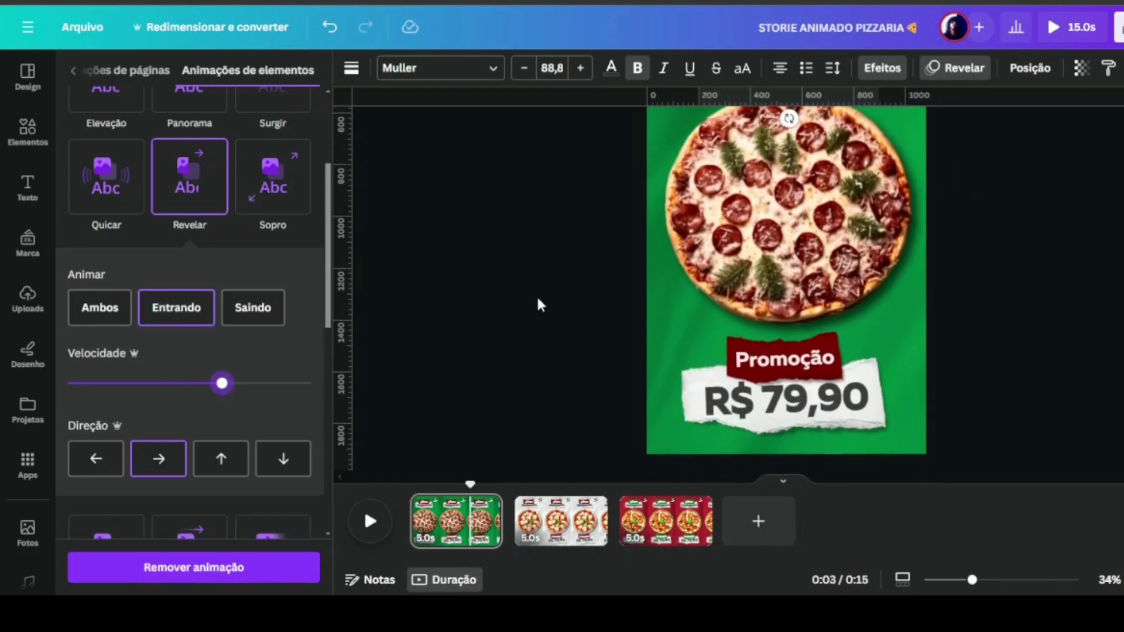
left_click(784, 355)
left_click(189, 373)
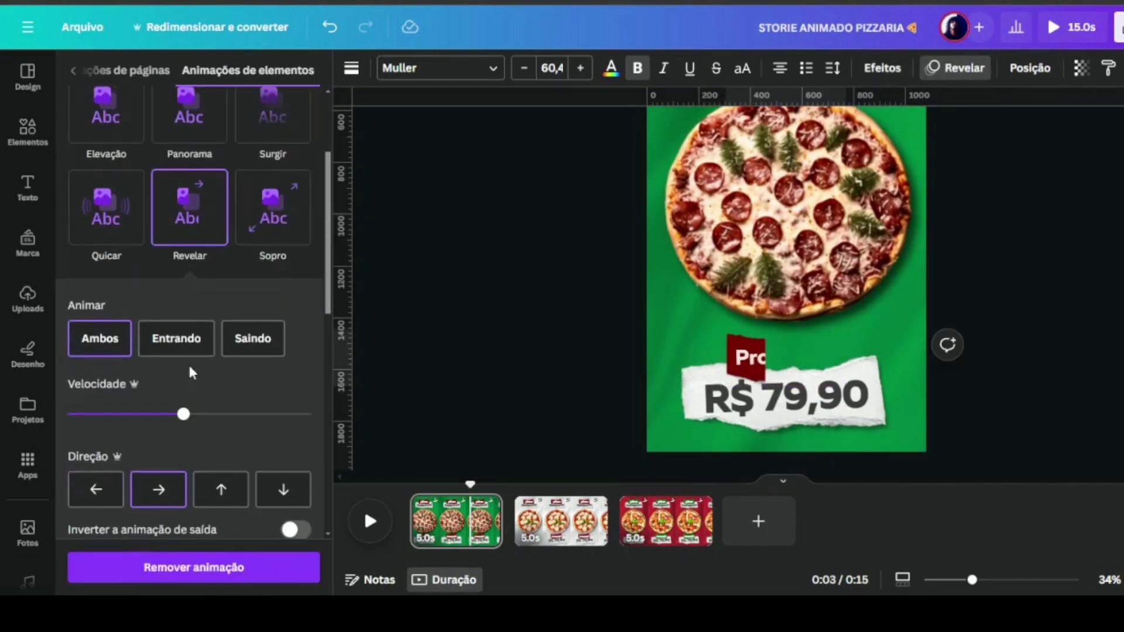
left_click(176, 337)
left_click(222, 414)
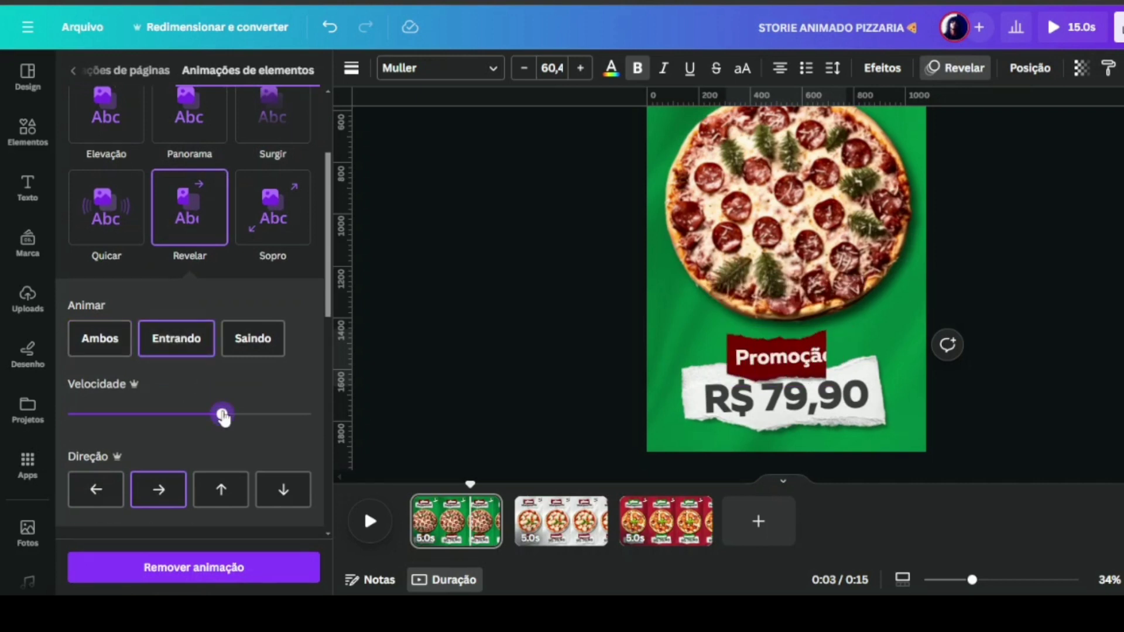
- Animate the "R$ 79,90" group with Revelar on entry only, at a speed slightly below the default
left_click(729, 414)
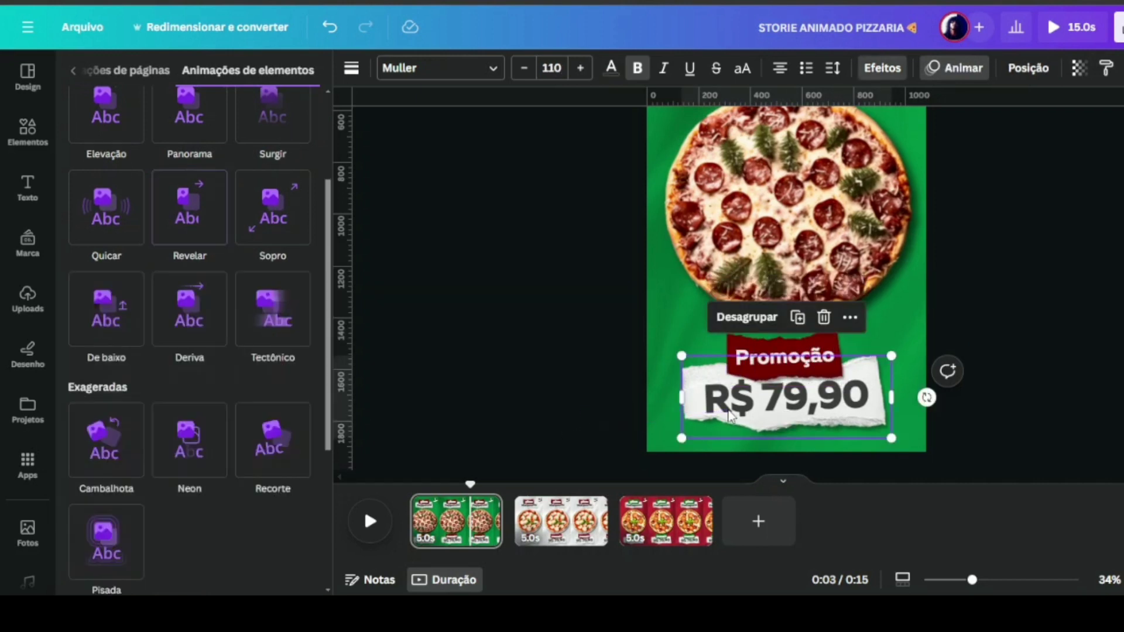
left_click(202, 220)
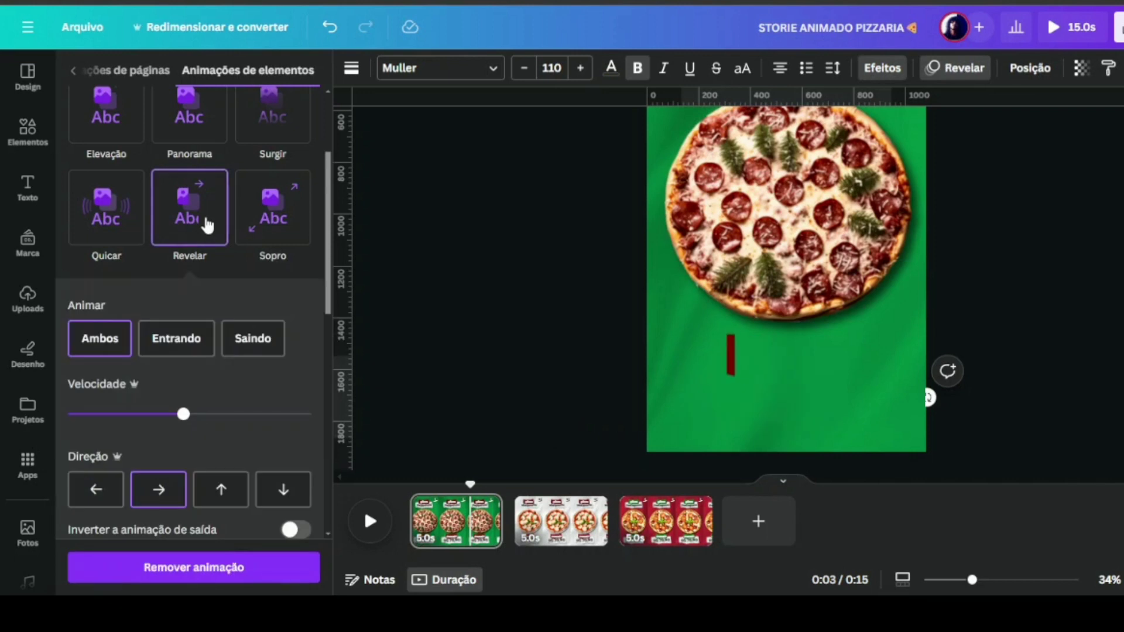
left_click(182, 342)
left_click(232, 416)
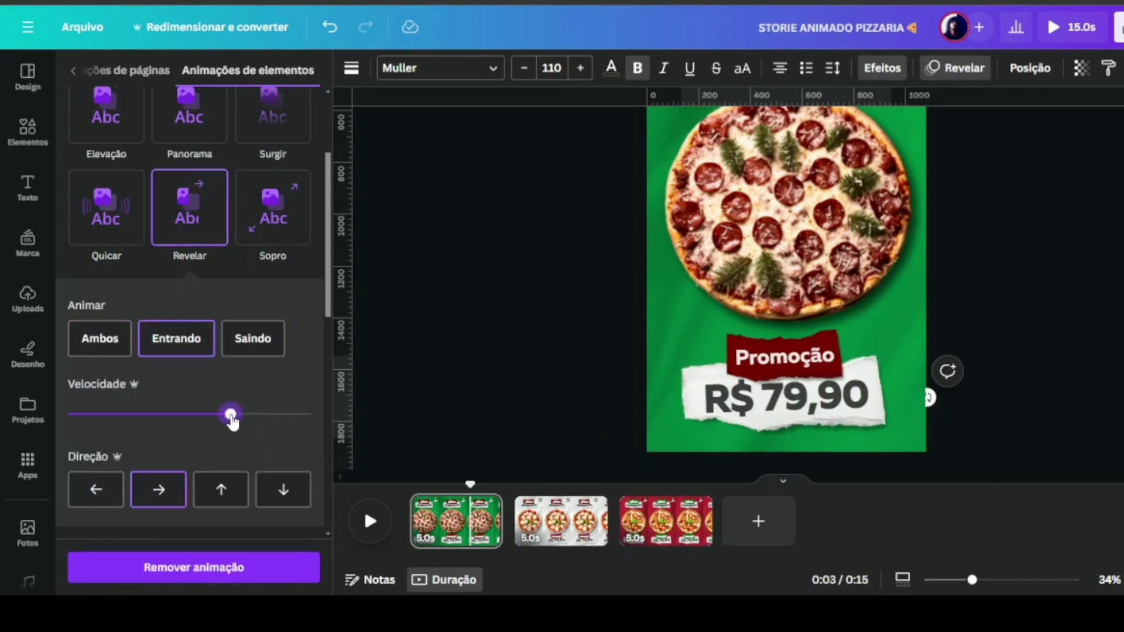
left_click(194, 416)
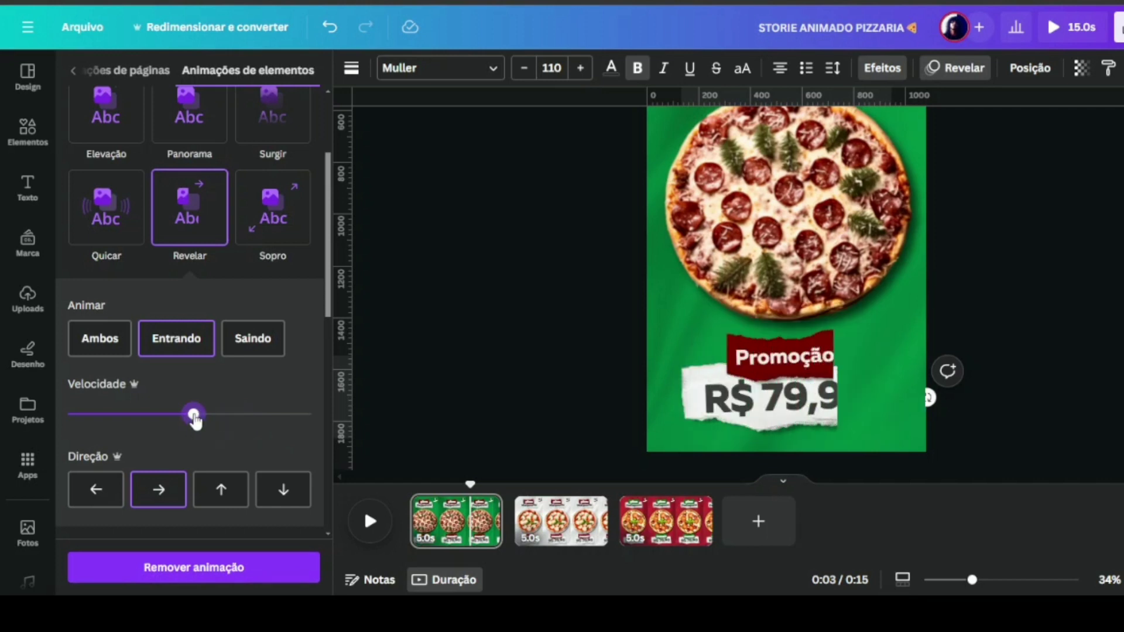
left_click_drag(194, 416, 157, 416)
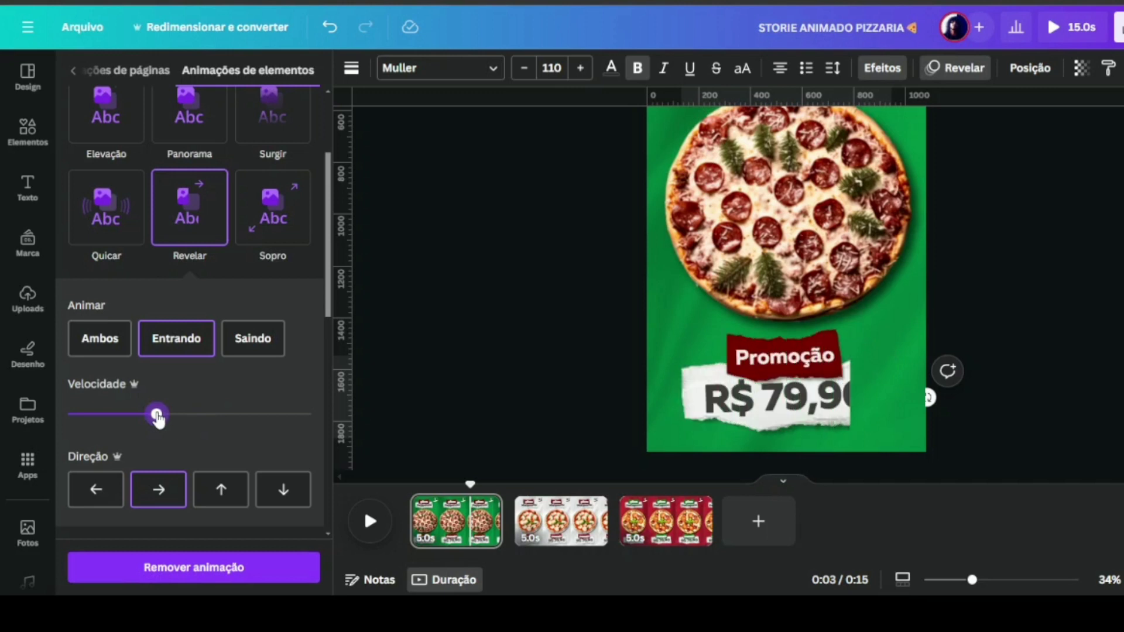
key("Escape")
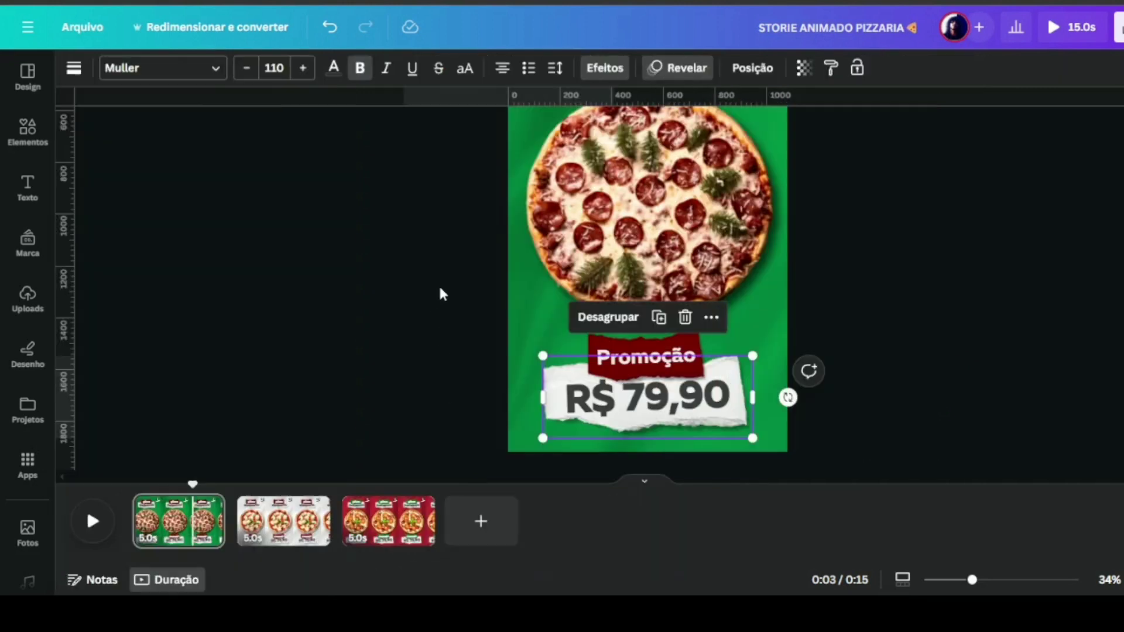
key("Escape")
- Add the Girar motion effect to the pepperoni pizza photo, rotating clockwise at a slower-than-default speed
key("ctrl+alt+0")
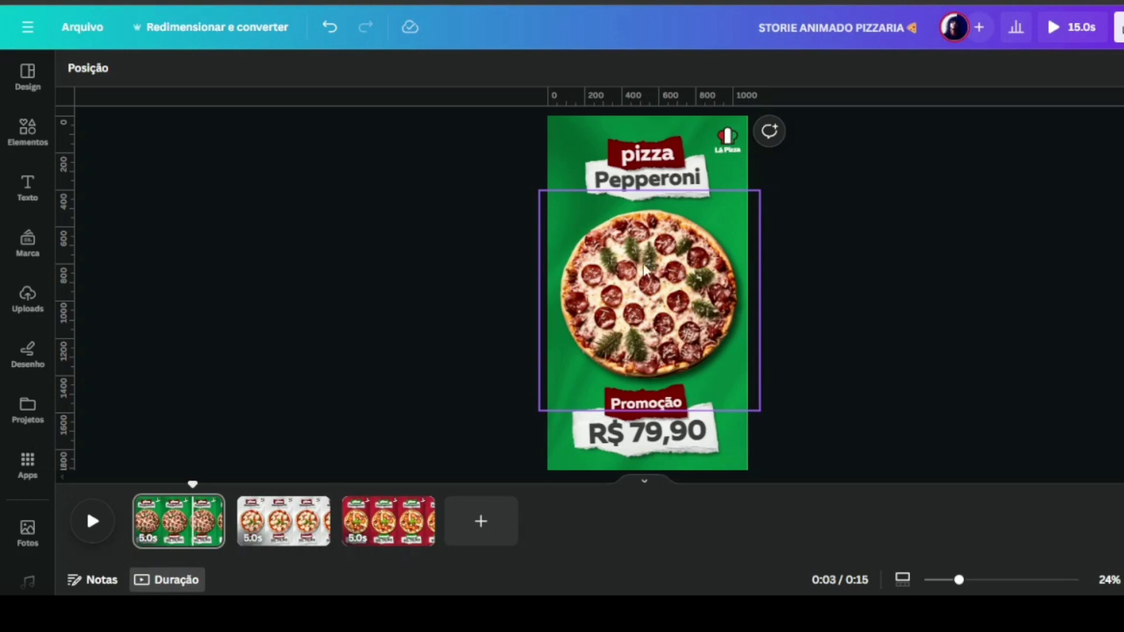
left_click(570, 236)
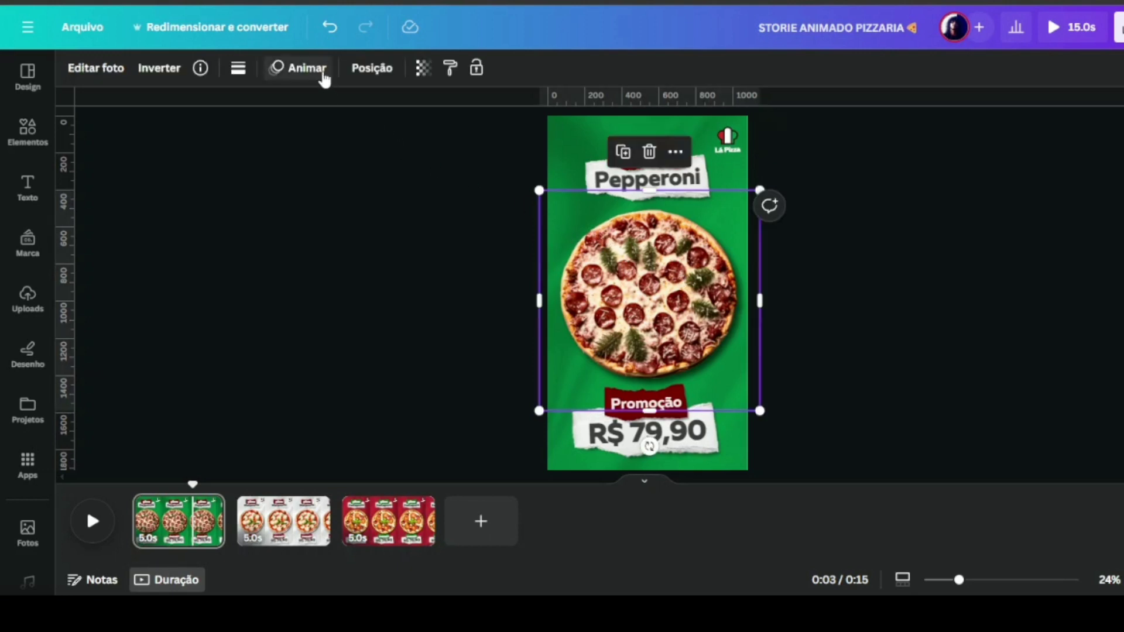
left_click(319, 70)
scroll(332, 176, "down", 1)
left_click_drag(328, 181, 324, 433)
left_click(108, 436)
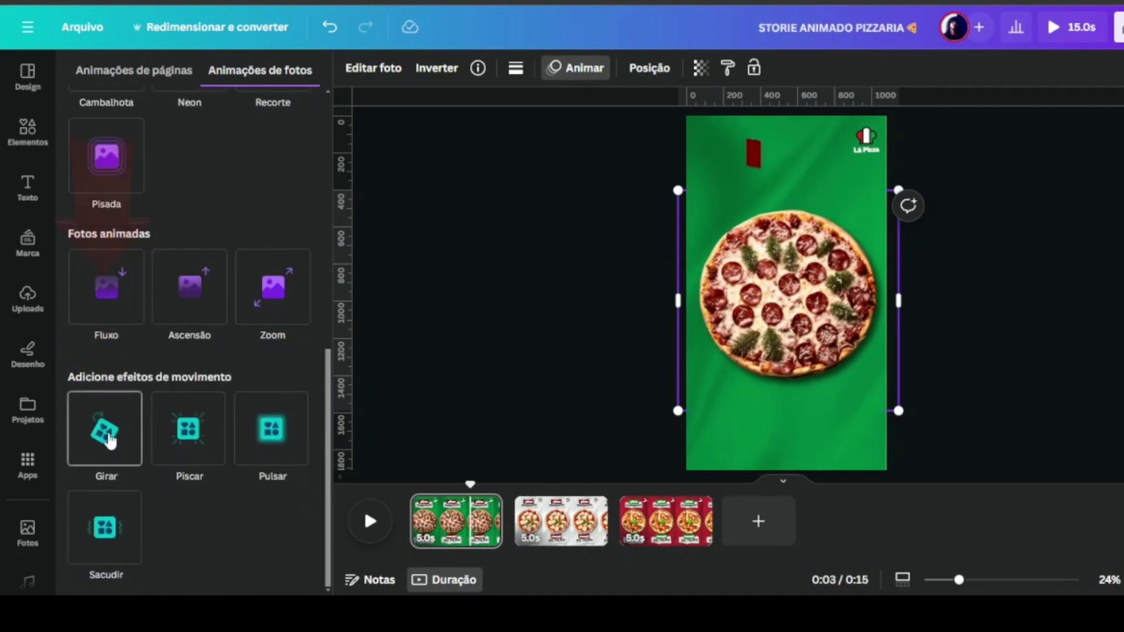
left_click(110, 439)
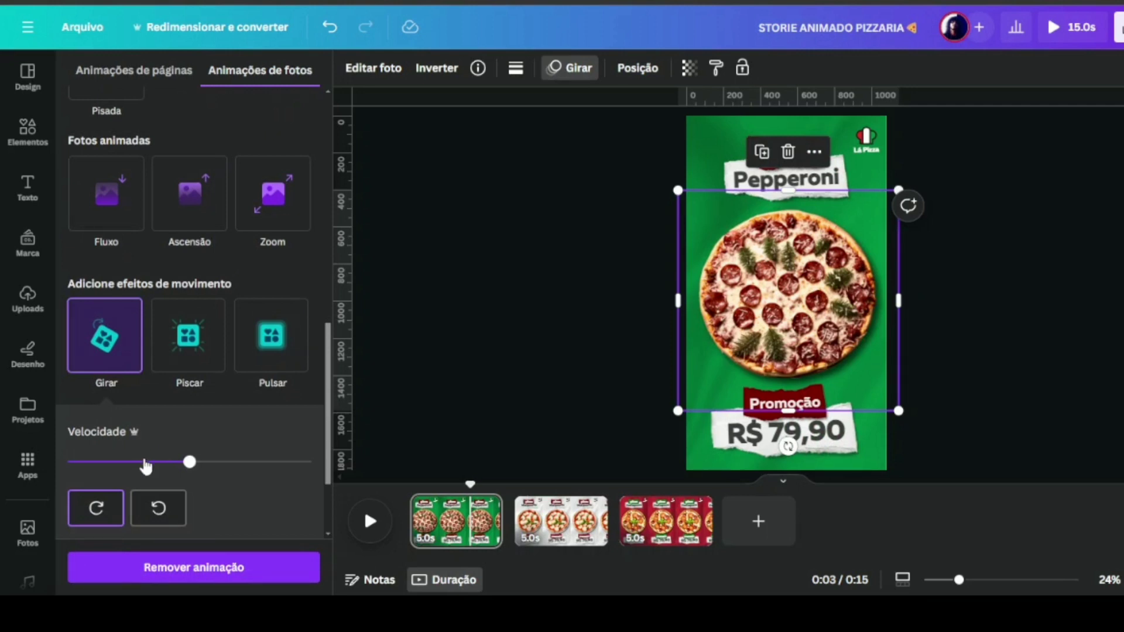
left_click(136, 463)
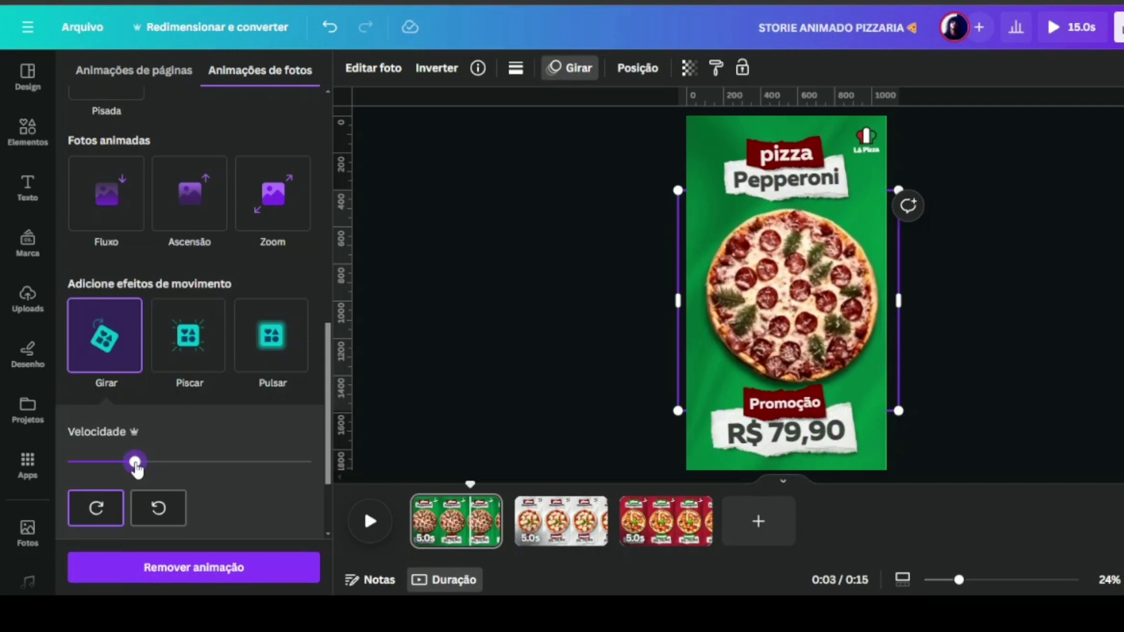
left_click(533, 220)
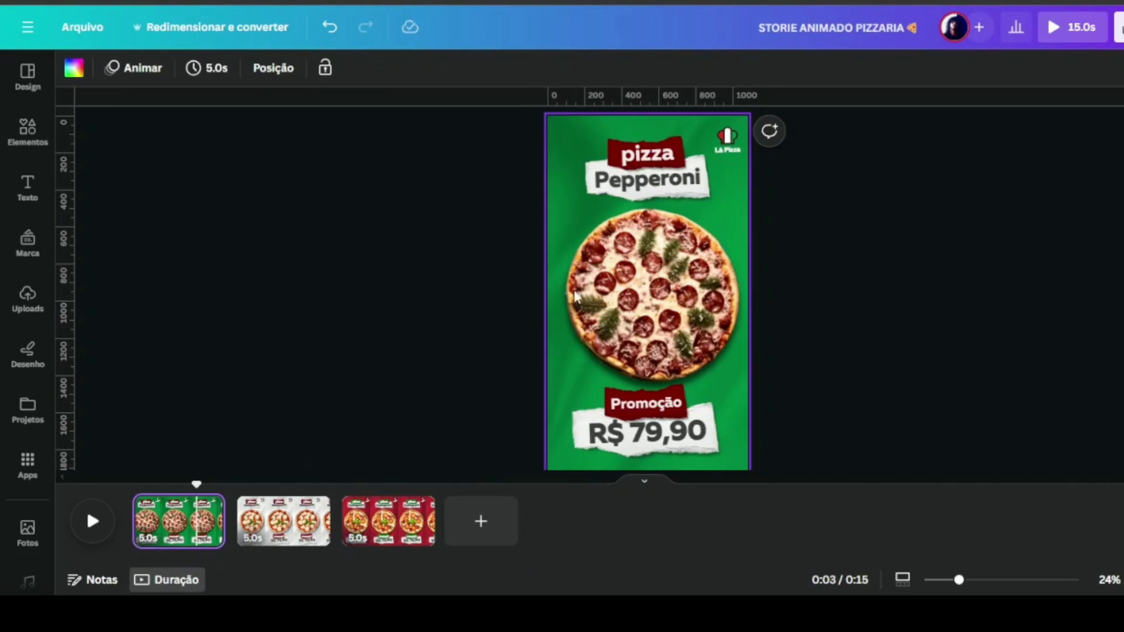
- Animate the pizza photo and the "R$ 79,90" price group on the white Marguerita page
left_click(298, 526)
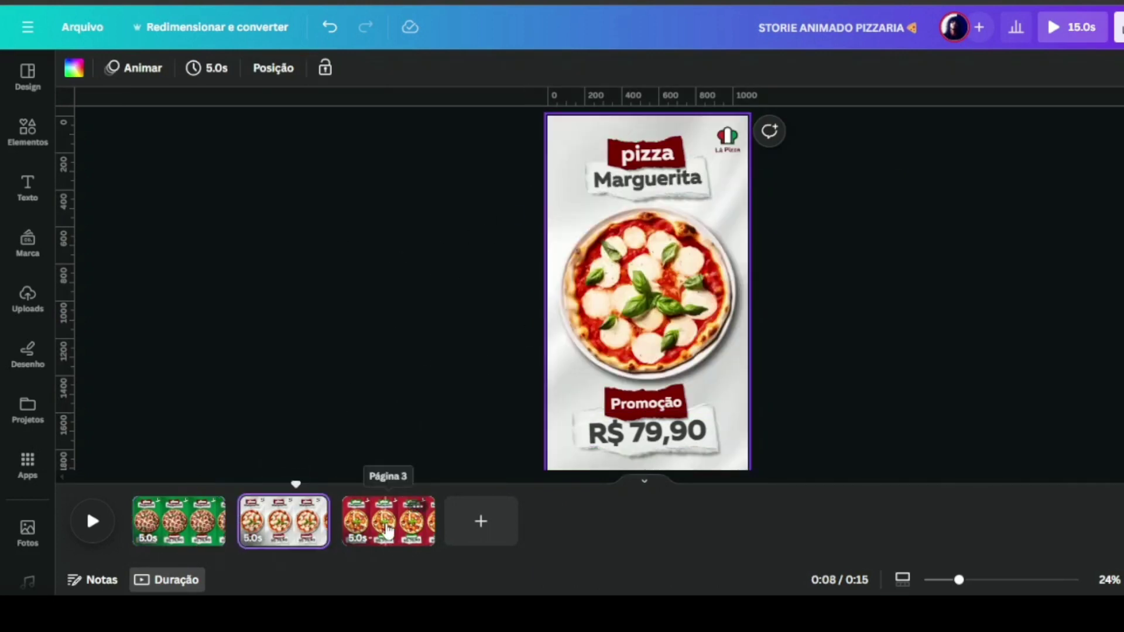
left_click(387, 528)
left_click(275, 527)
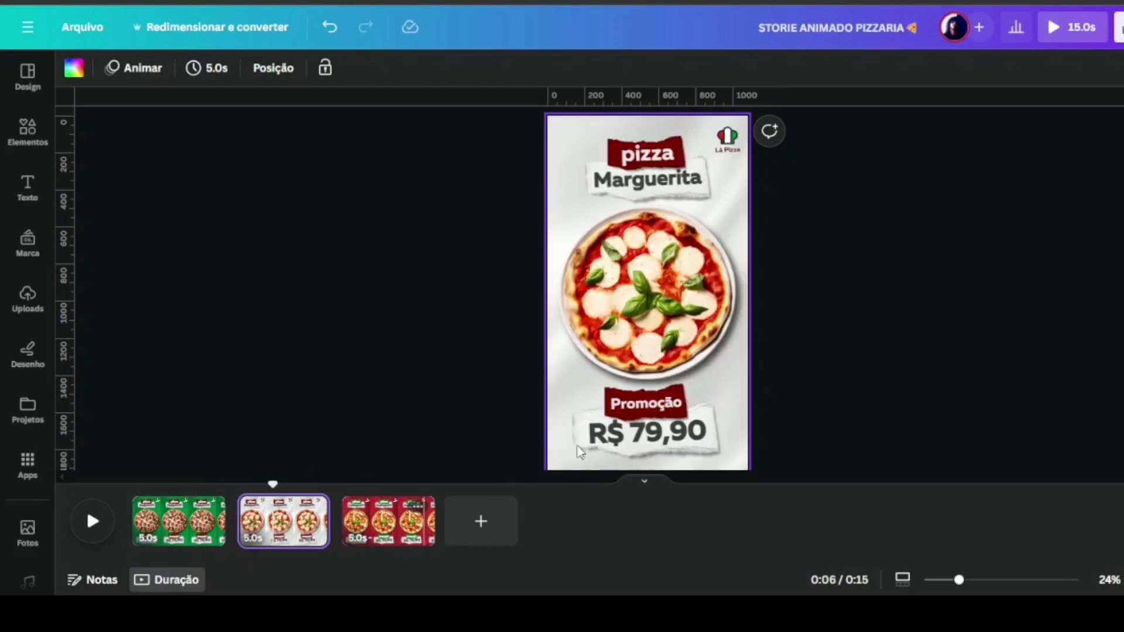
left_click(599, 287)
left_click(307, 69)
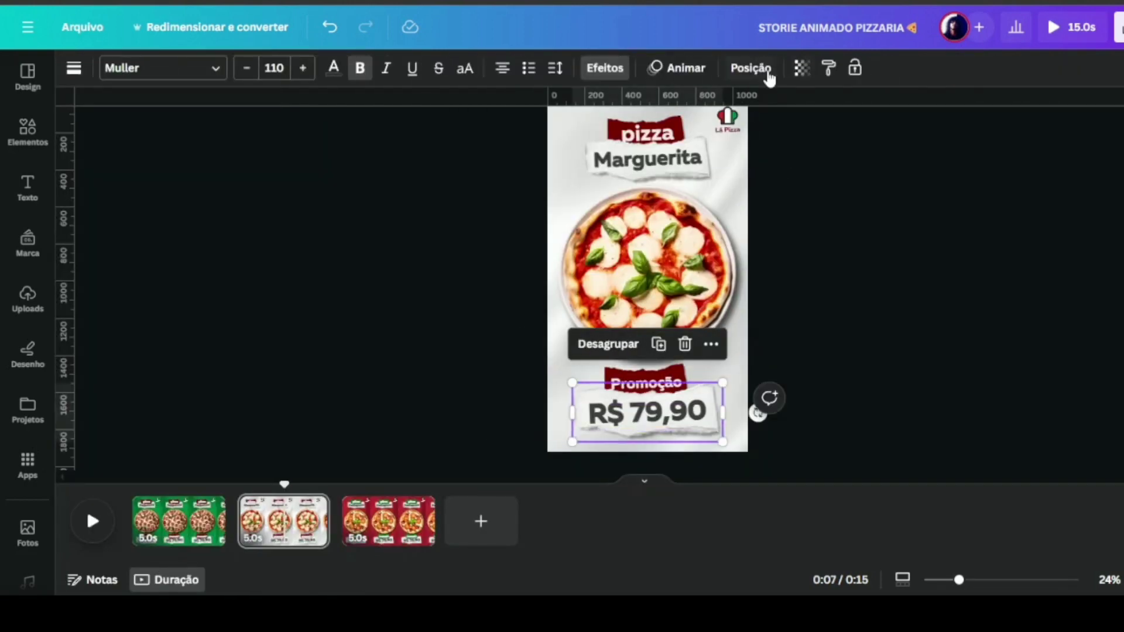
left_click(768, 74)
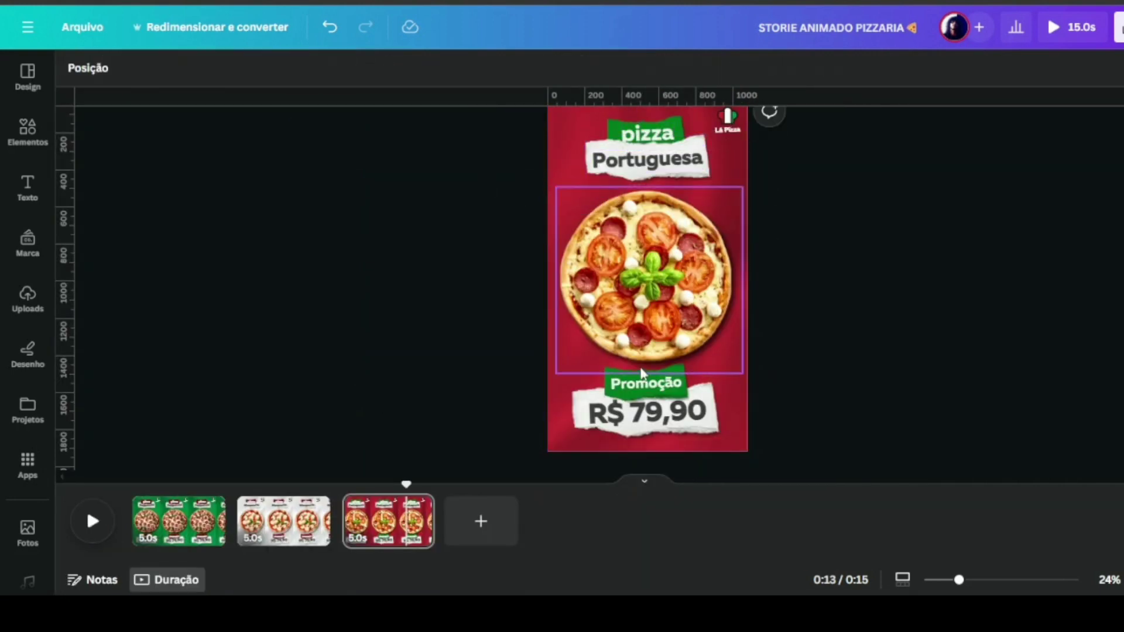
- Animate the red page's "R$ 79,90" group with Revelar on entry only, at a speed slower than the default
left_click(593, 428)
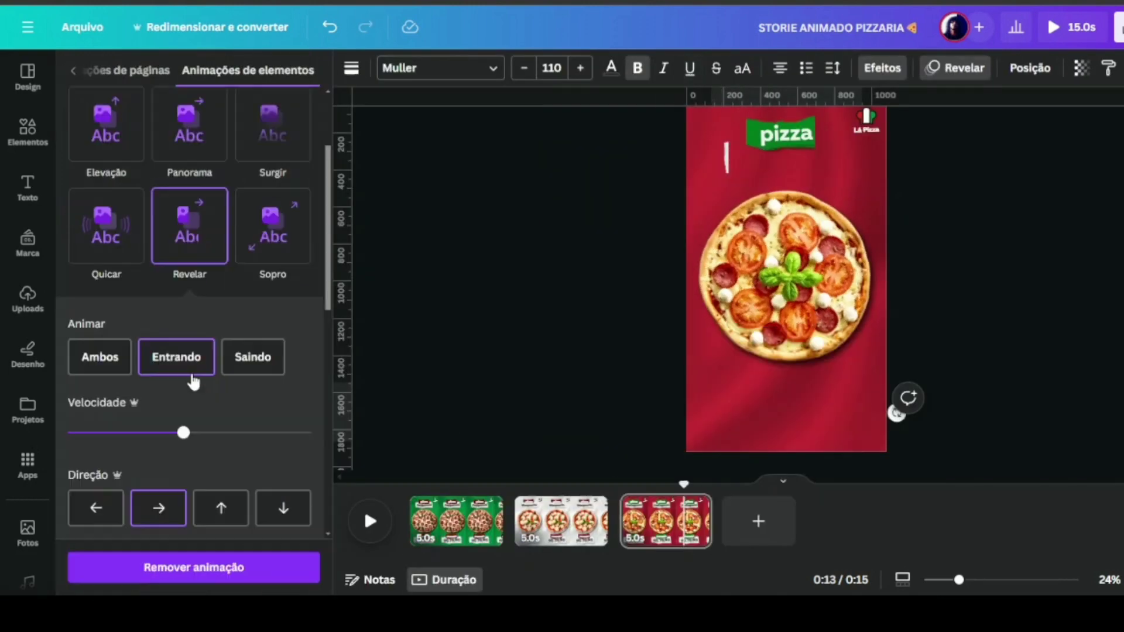
left_click_drag(181, 432, 131, 432)
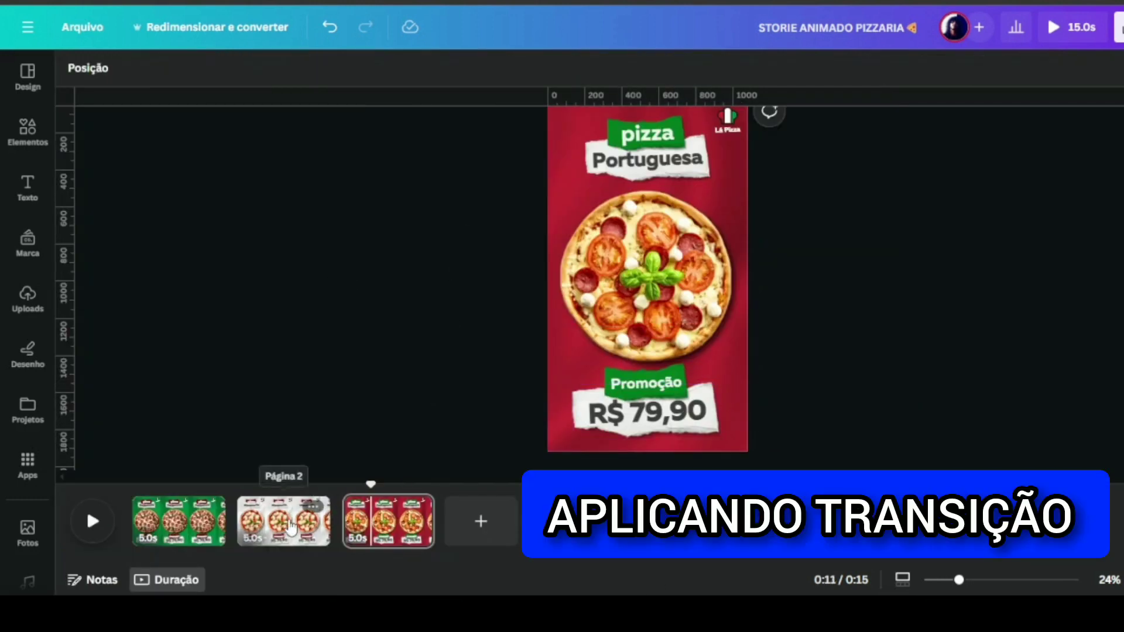
- Add a Bloco de cores transition between the green Pepperoni page and the white Marguerita page
left_click(289, 526)
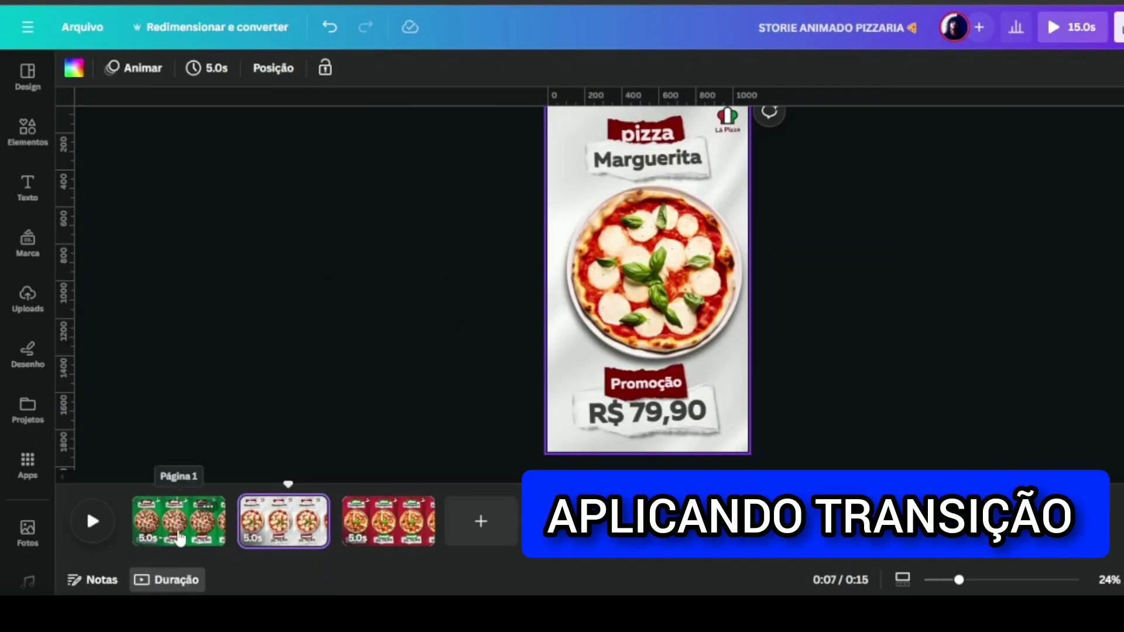
left_click(180, 521)
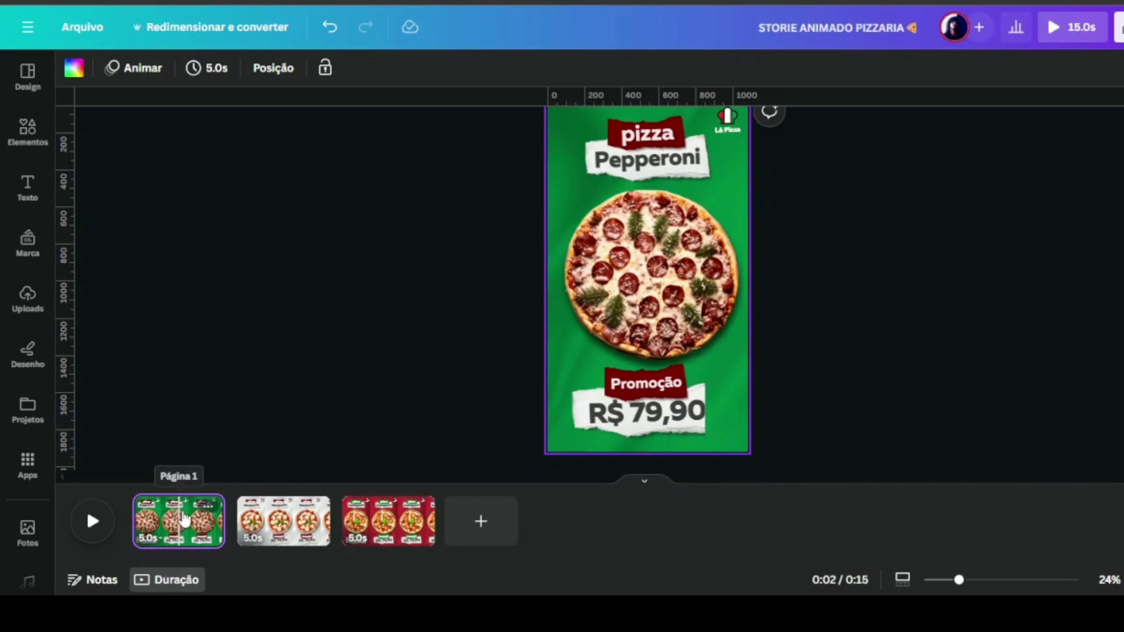
right_click(182, 516)
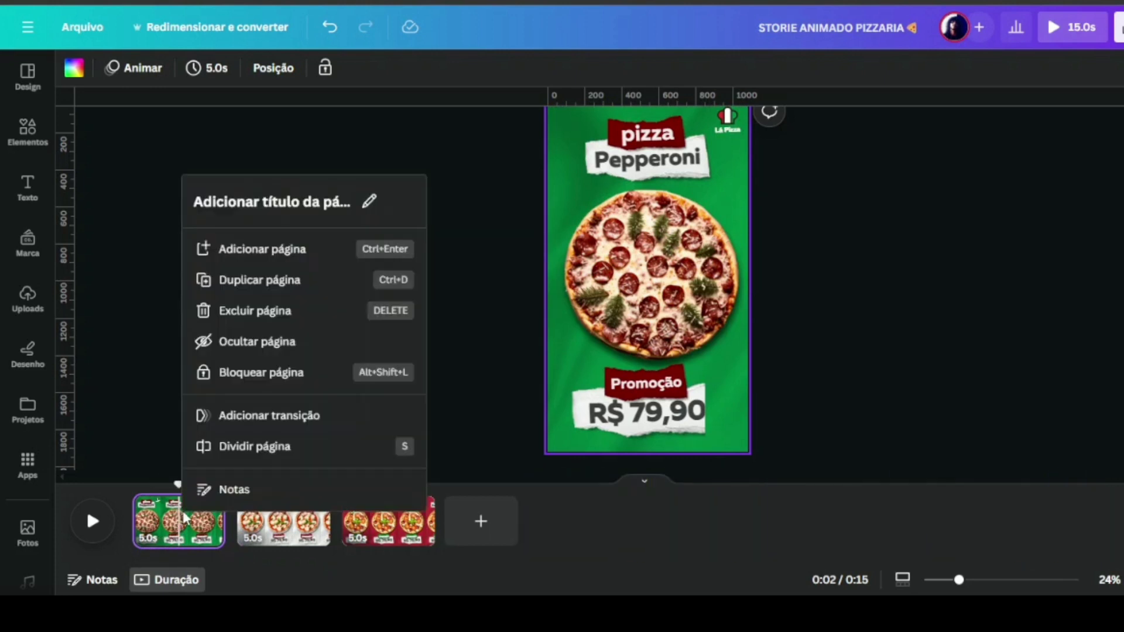
left_click(274, 417)
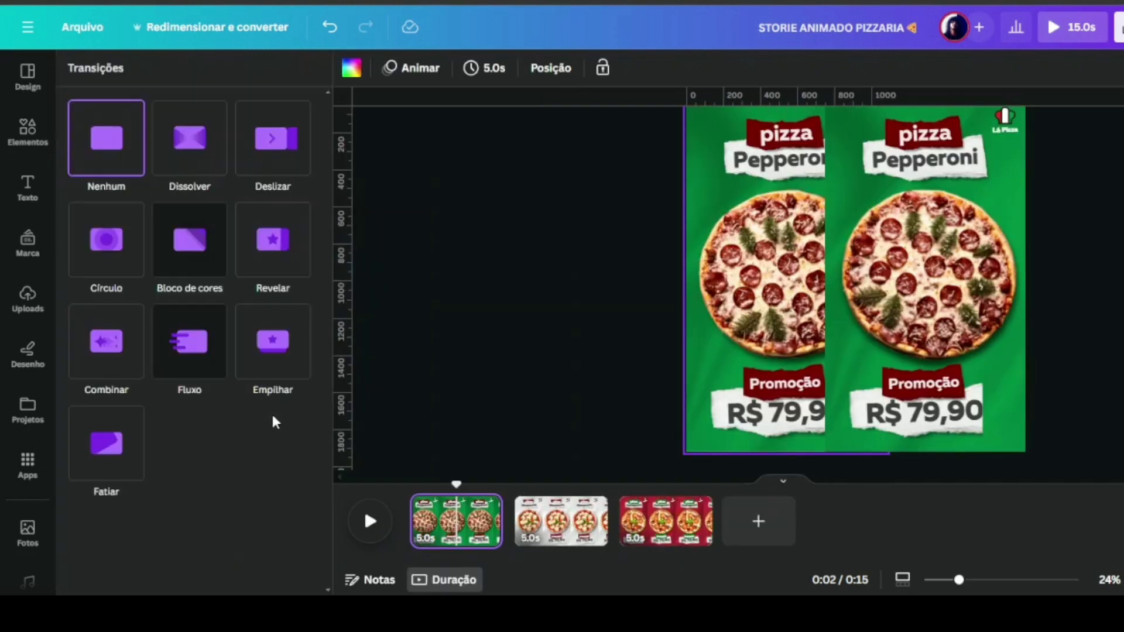
left_click(193, 252)
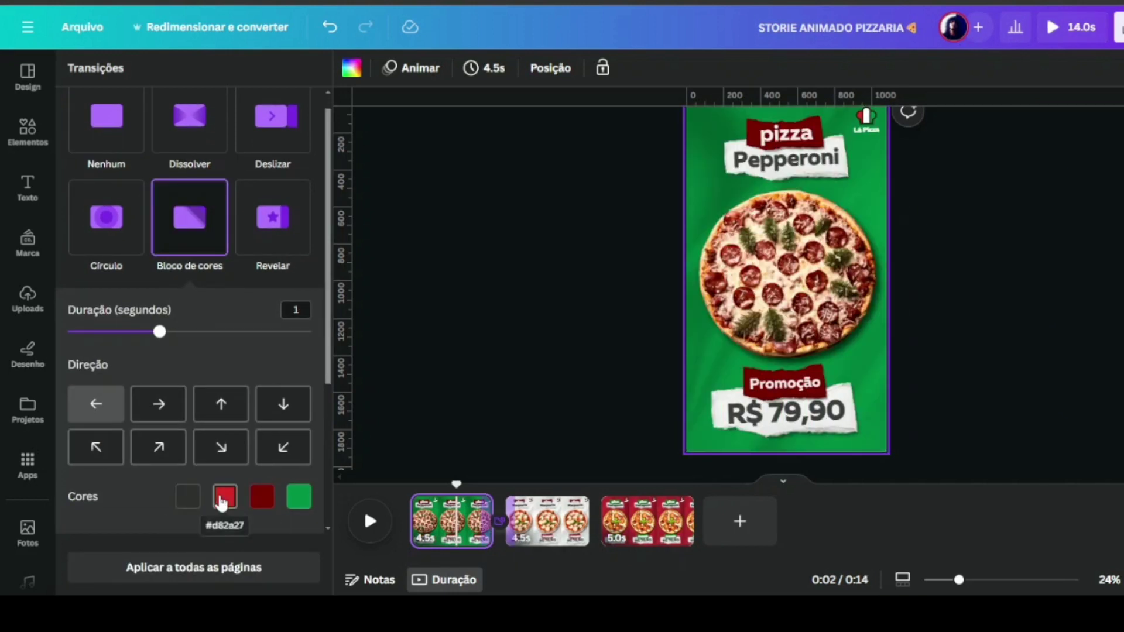
- Recolour the Bloco de cores transition, with dark red for its first two colours and green for the third
left_click(188, 502)
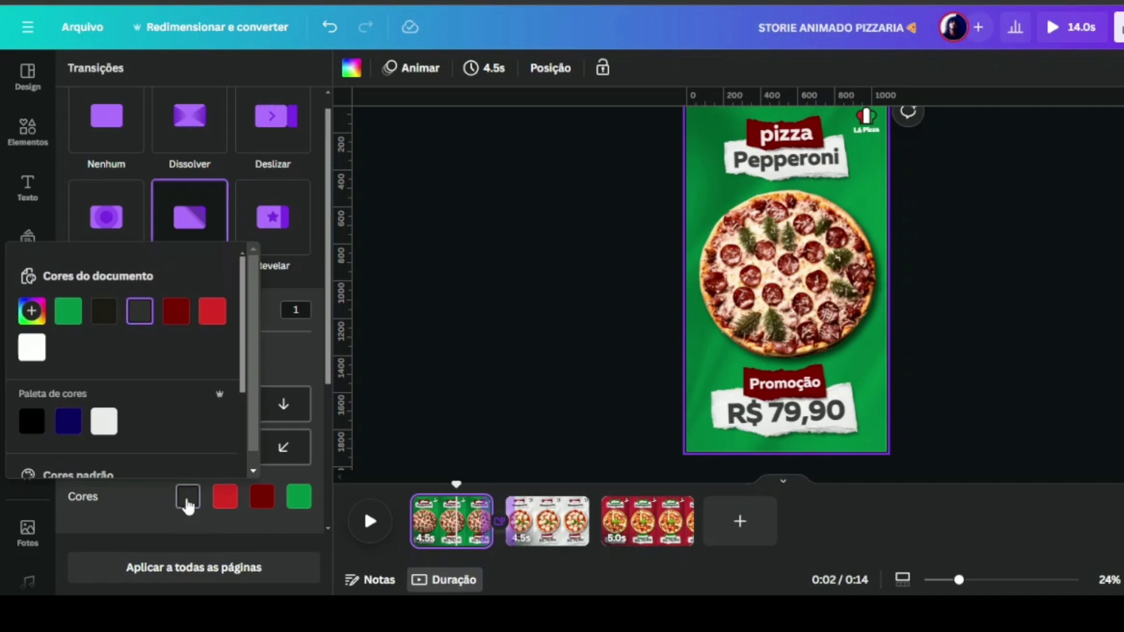
left_click(180, 323)
left_click(225, 502)
left_click(182, 316)
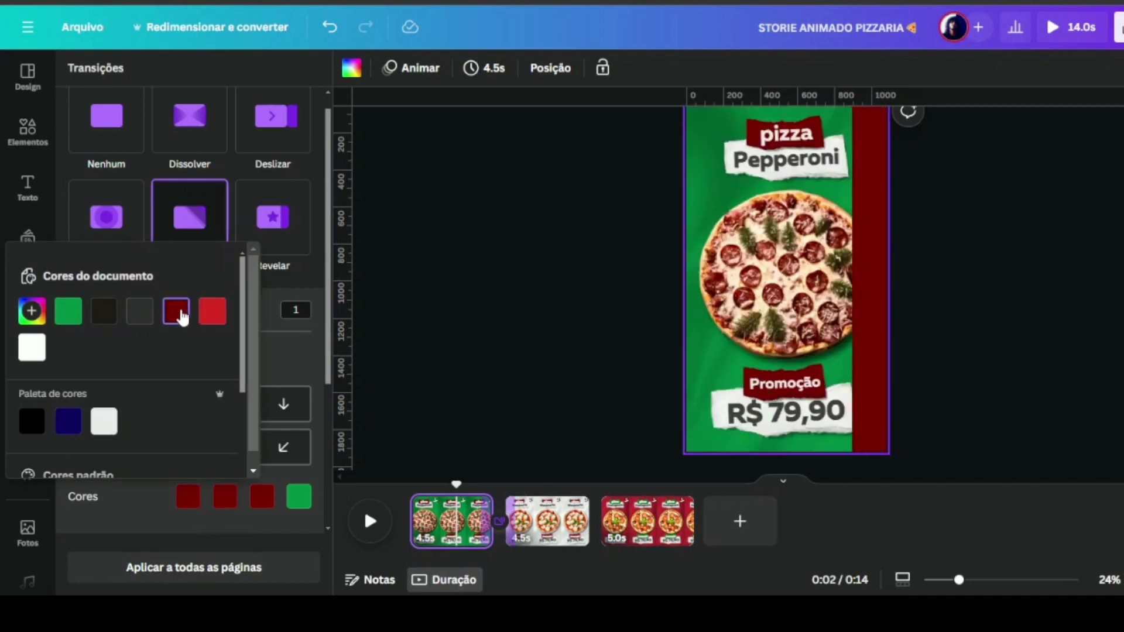
left_click(264, 499)
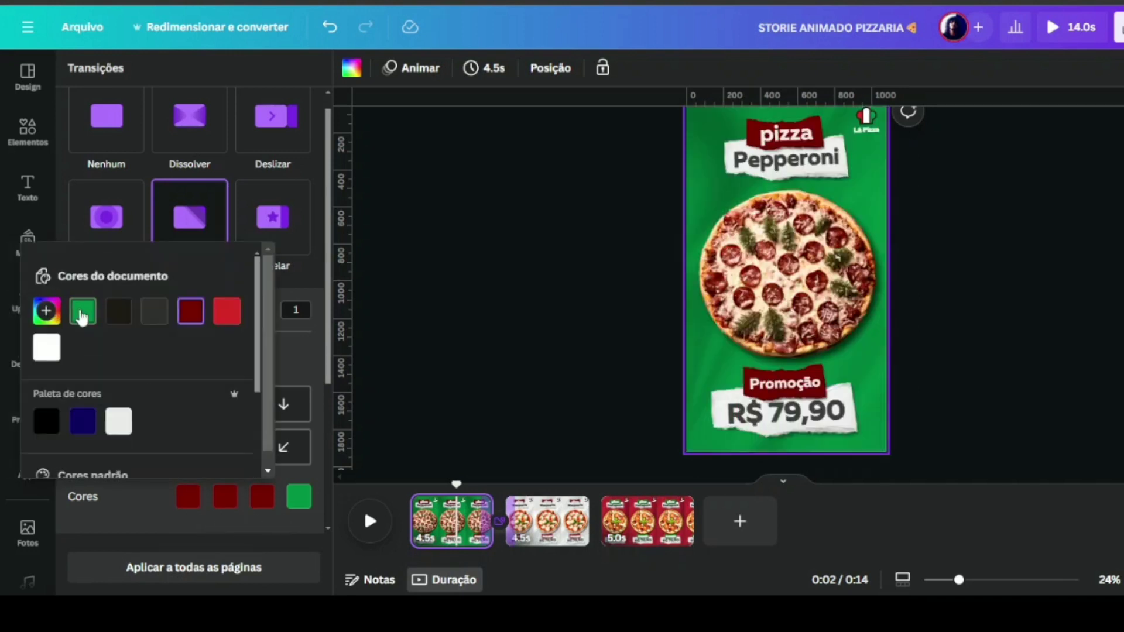
left_click(82, 316)
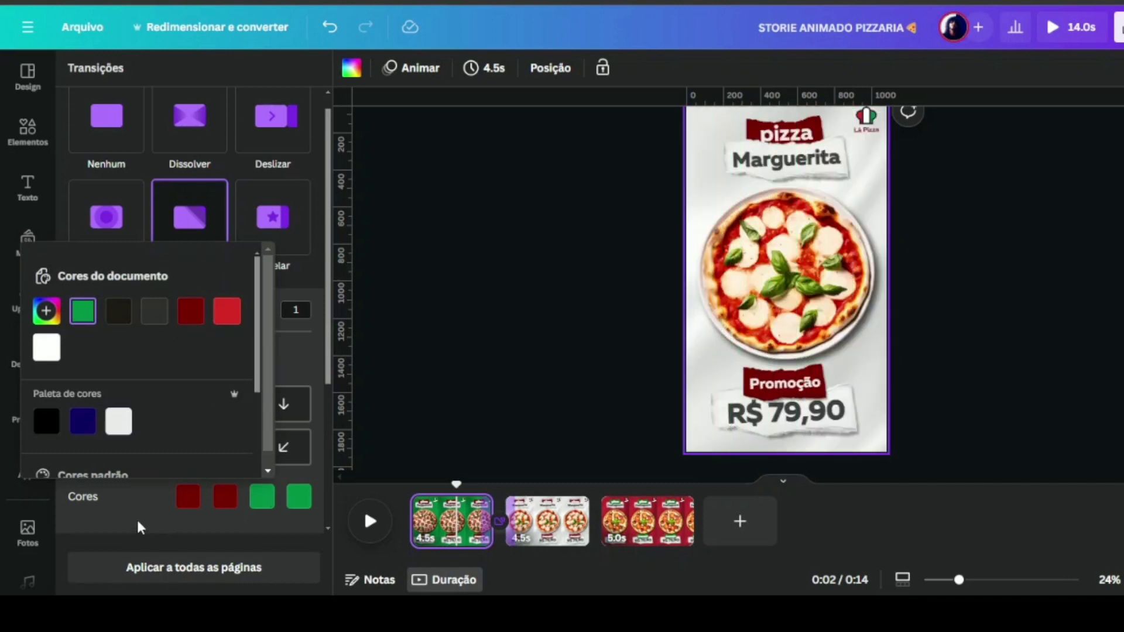
left_click(137, 518)
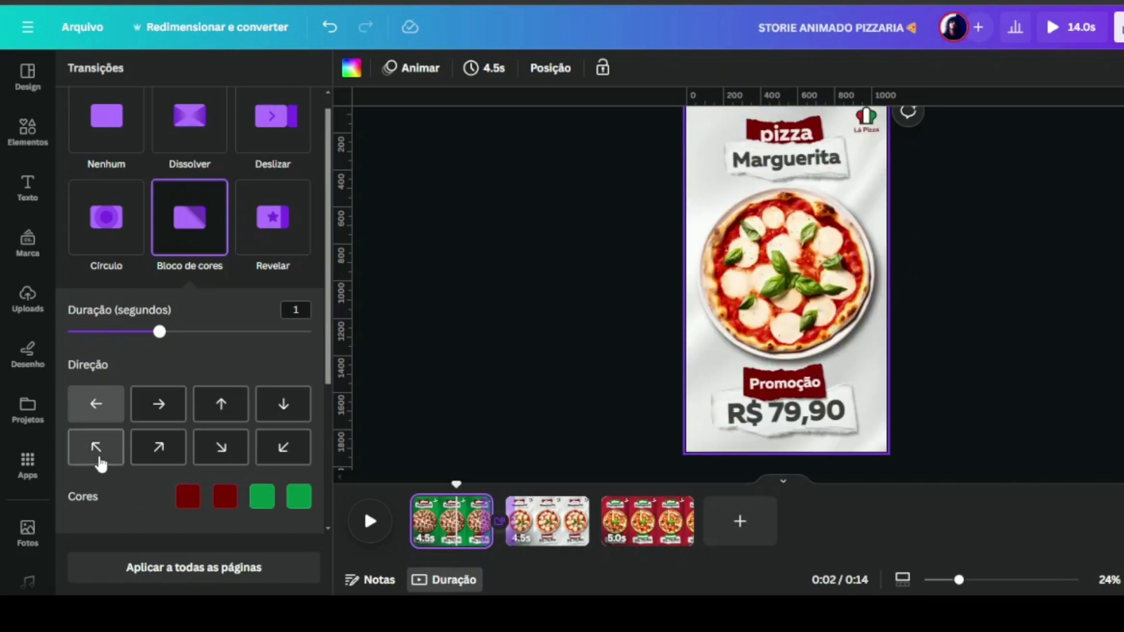
- Apply the transition to all pages with a diagonal up-left direction, and set the one before the red page to diagonal down-left
left_click(99, 460)
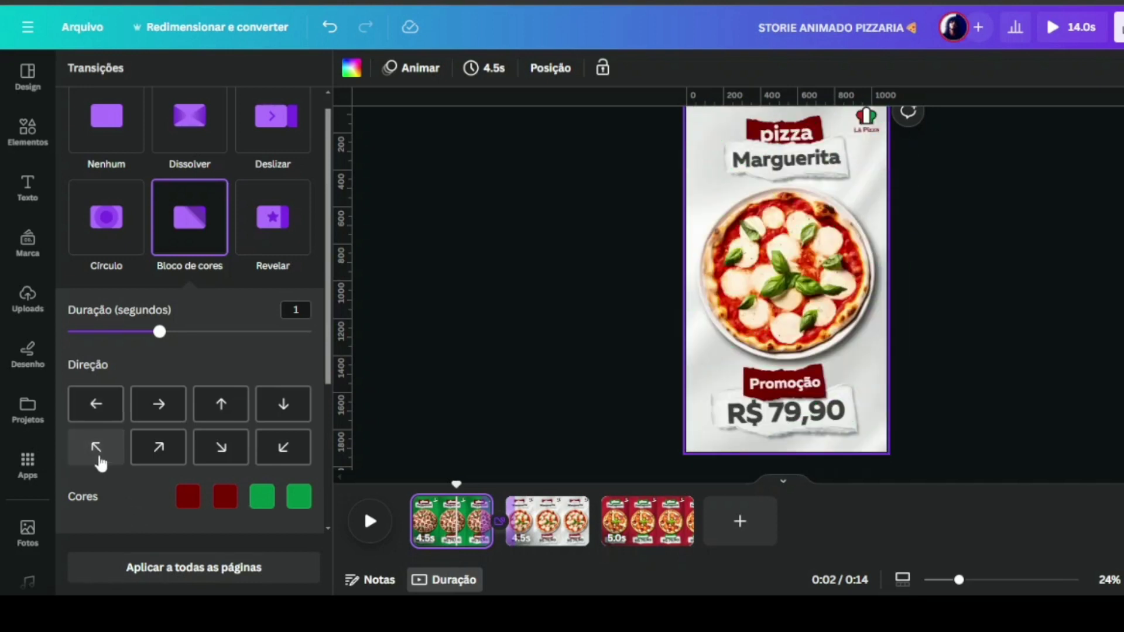
left_click(179, 569)
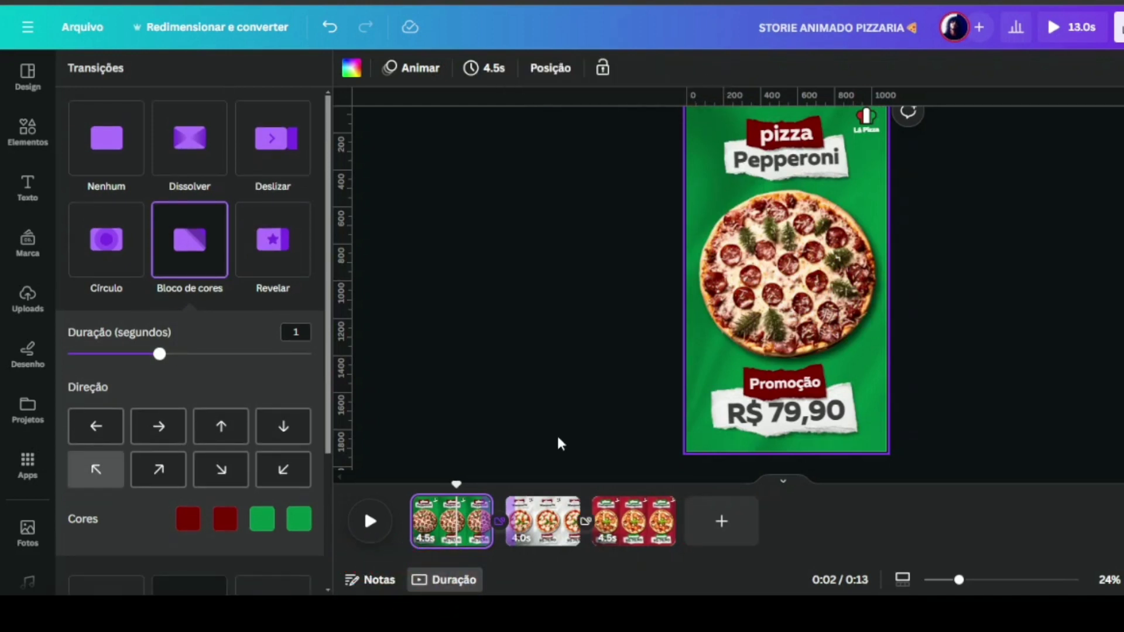
left_click(587, 522)
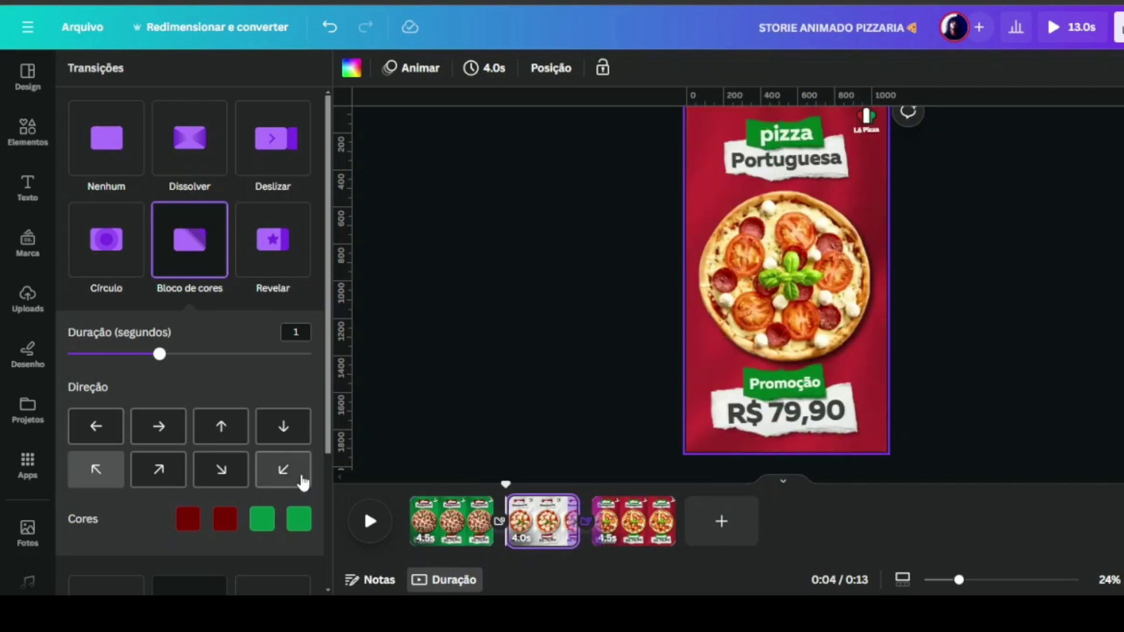
left_click(300, 480)
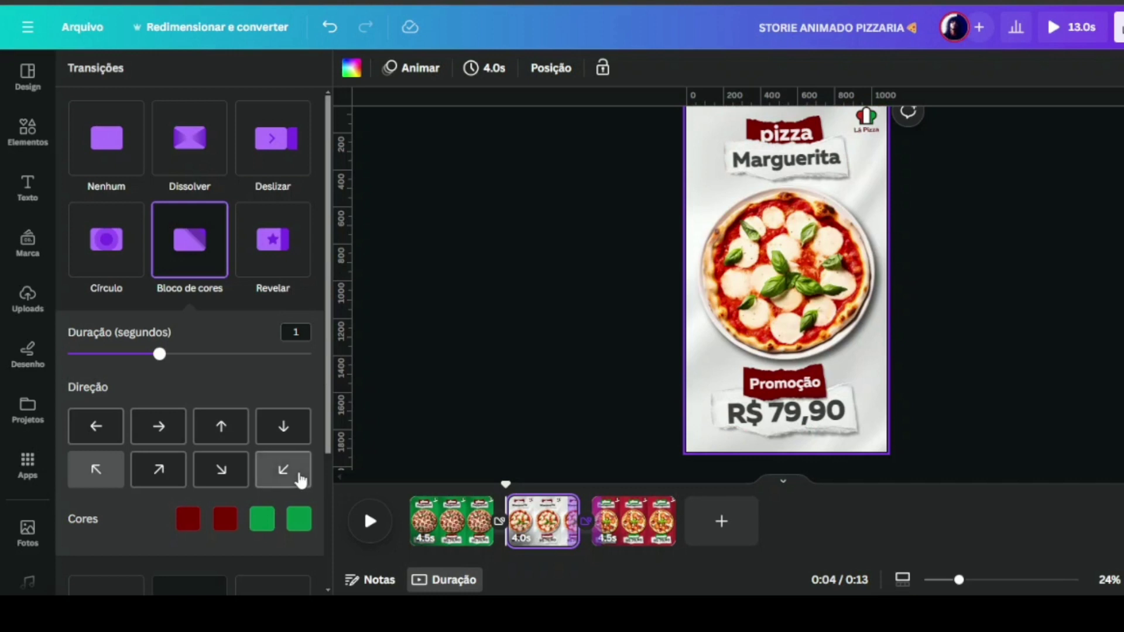
left_click(439, 353)
scroll(393, 417, "down", 2)
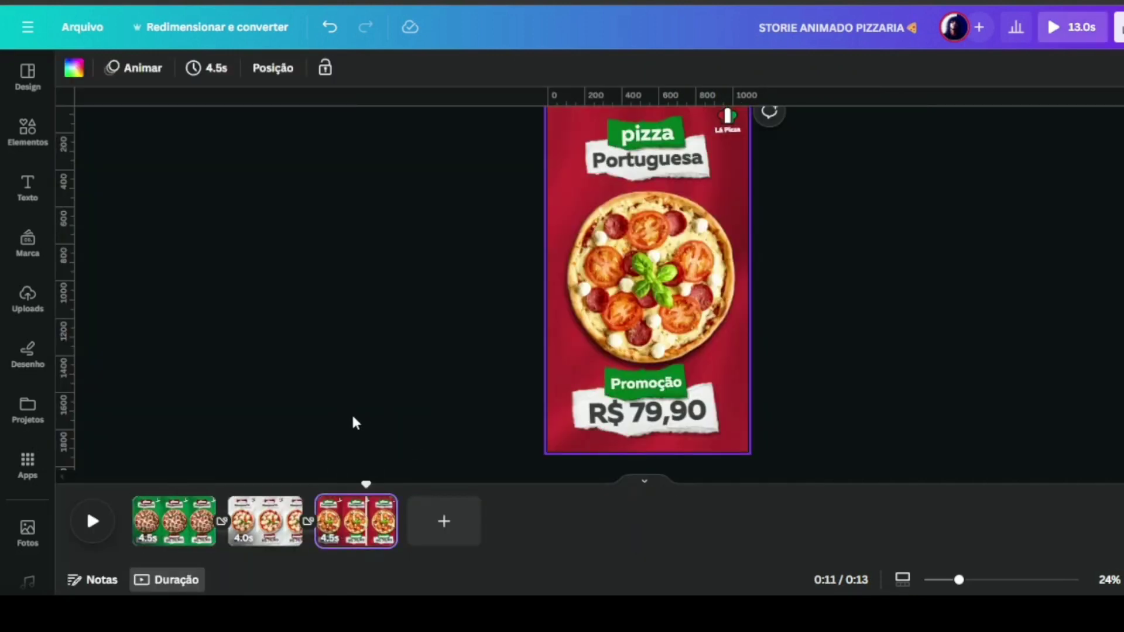
- Duplicate the red Portuguesa page and delete the copy's title, pizza and price elements, keeping the background and logo
left_click(382, 507)
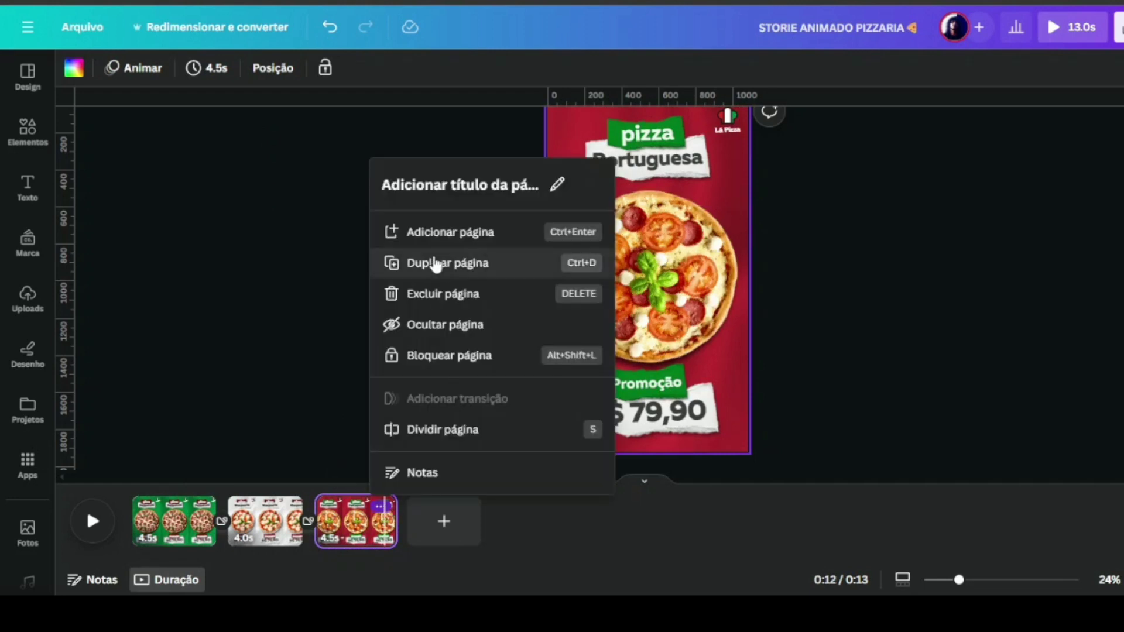
left_click(431, 261)
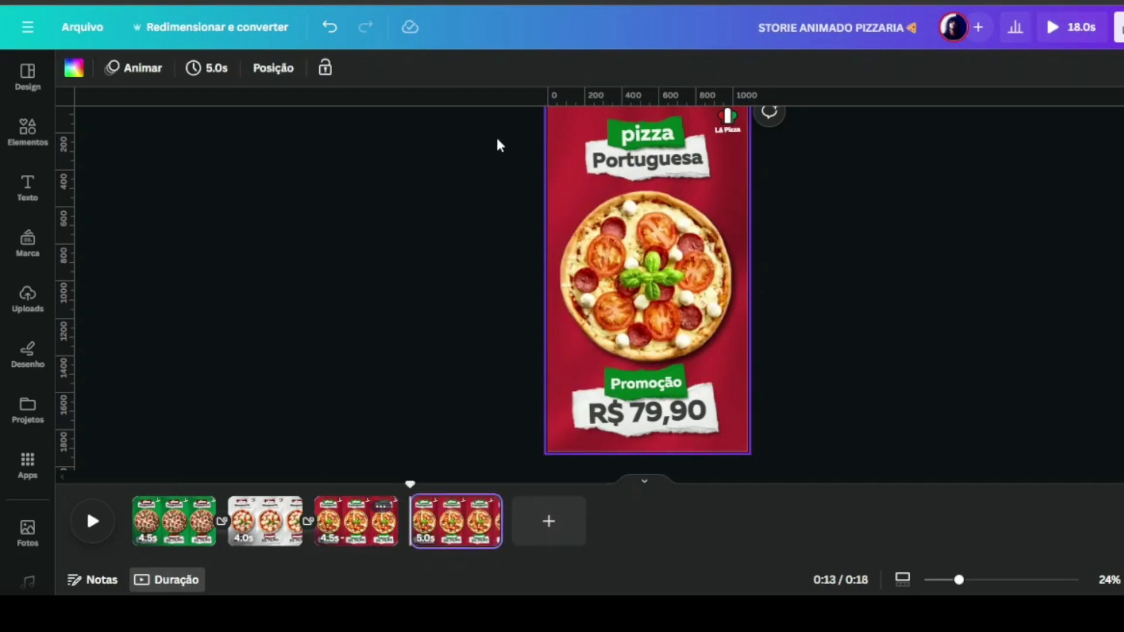
left_click_drag(499, 145, 688, 462)
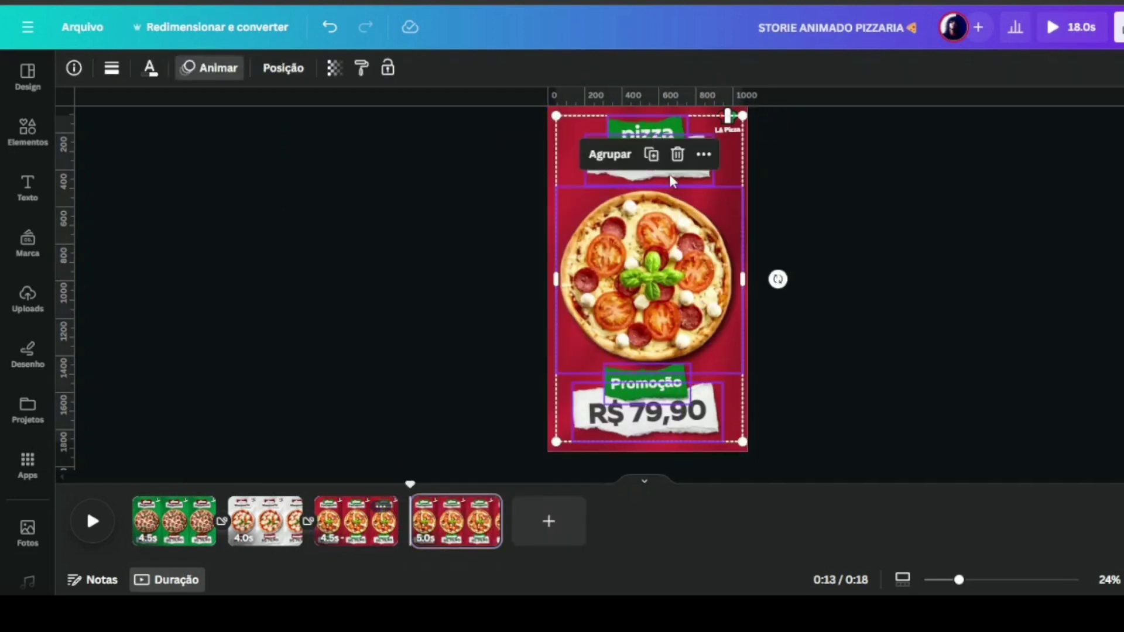
left_click(677, 154)
- Enlarge the Lá Pizza logo group and centre it horizontally in the middle area of the new red page
left_click_drag(695, 120, 616, 210)
left_click(744, 174)
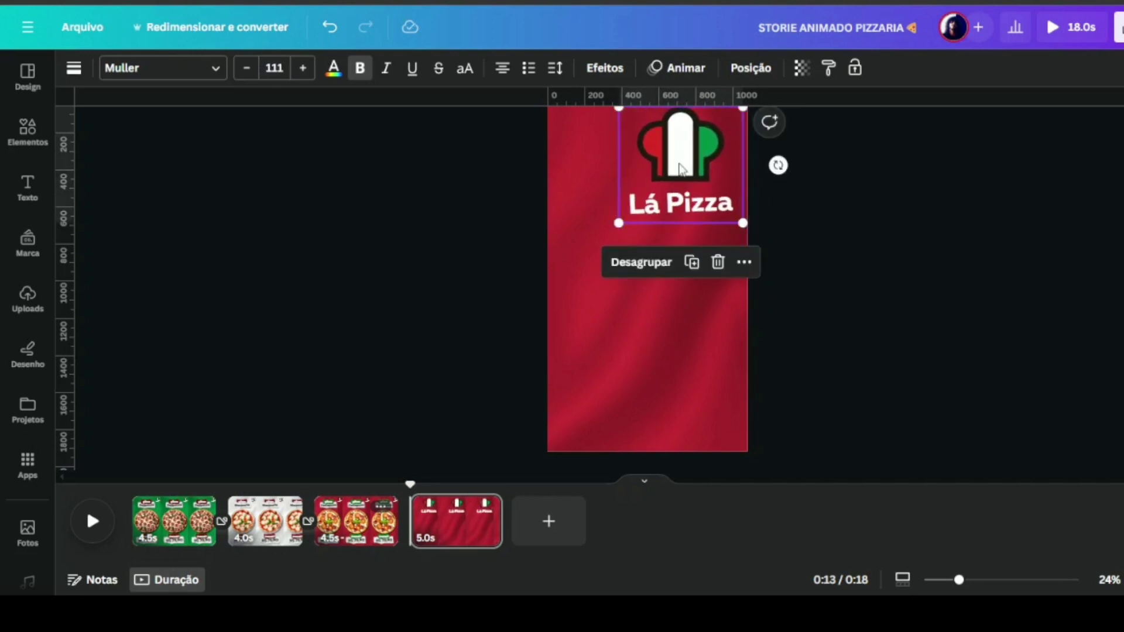
left_click_drag(679, 161, 647, 267)
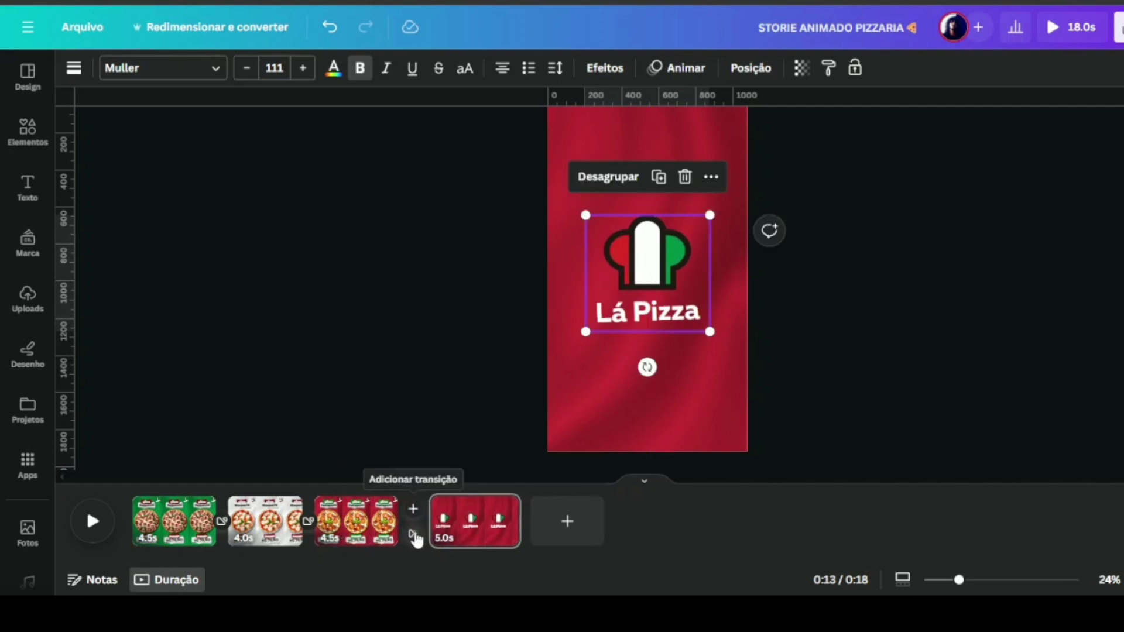
- Add a Combinar transition of 1.5 seconds between the Portuguesa page and the closing logo page
left_click(414, 535)
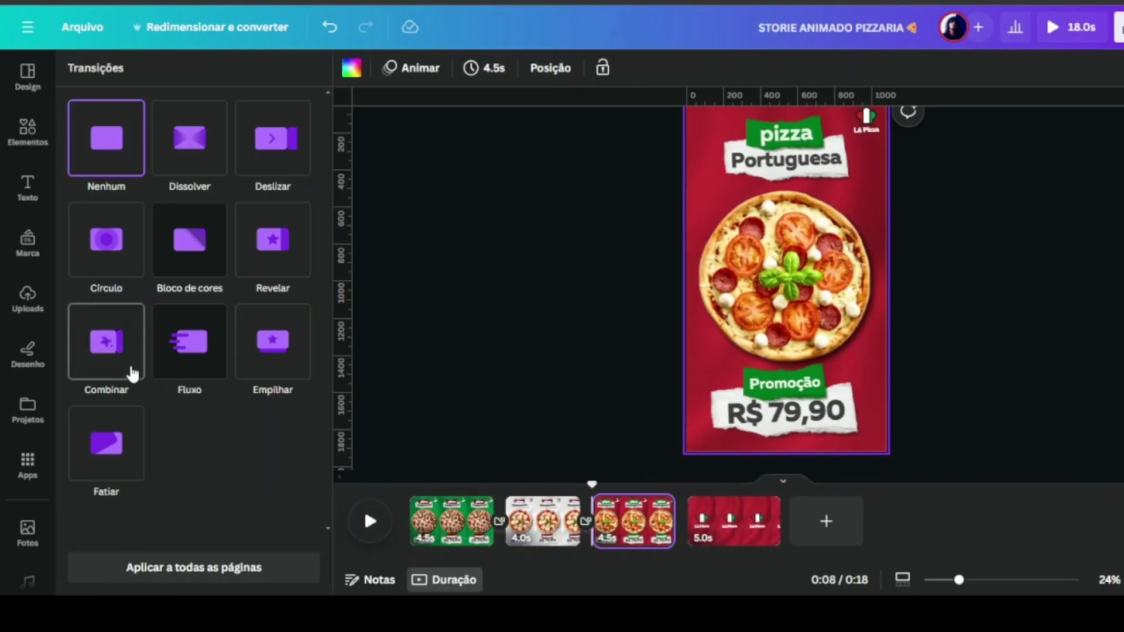
left_click(111, 342)
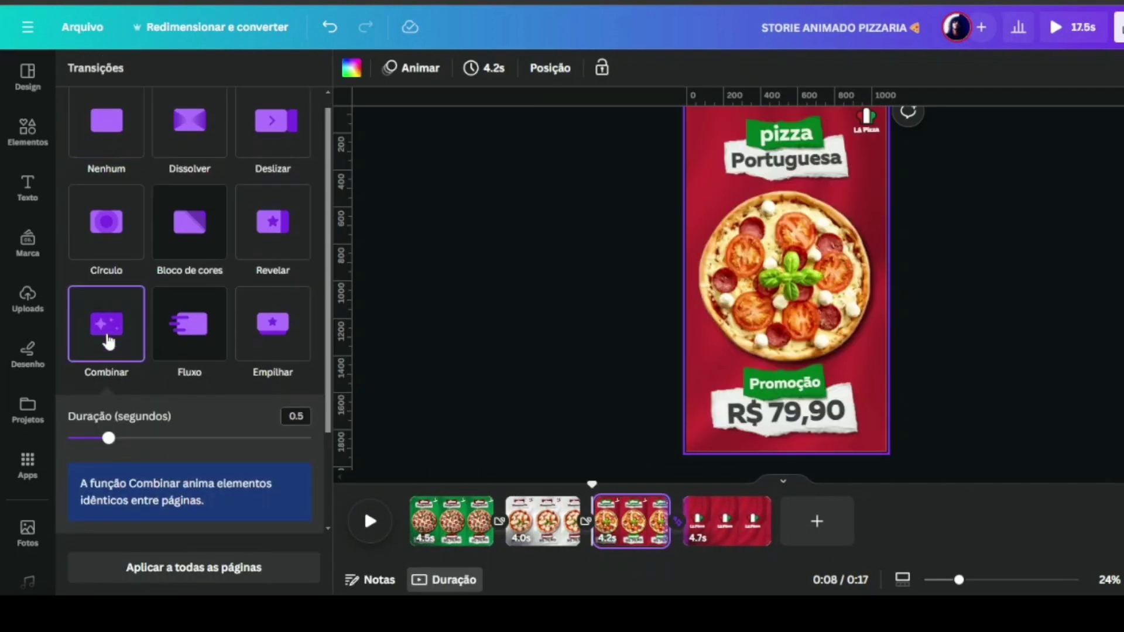
left_click_drag(108, 438, 206, 443)
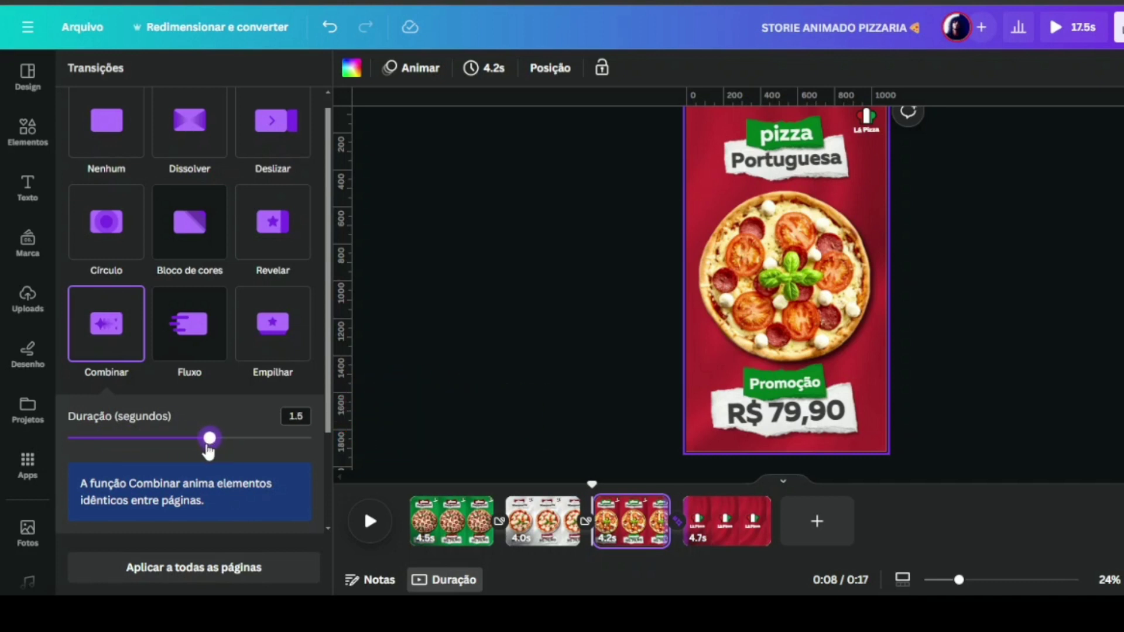
left_click(421, 282)
- Set the green Pepperoni page's duration to 5.5 s and apply it to all four pages
left_click(212, 503)
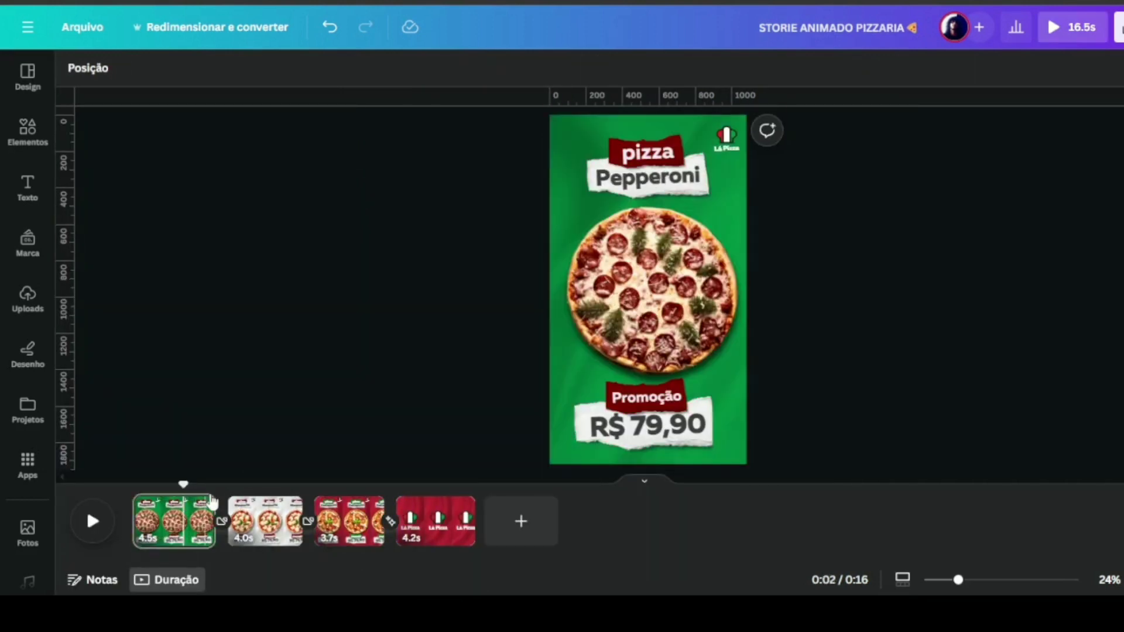
left_click(572, 142)
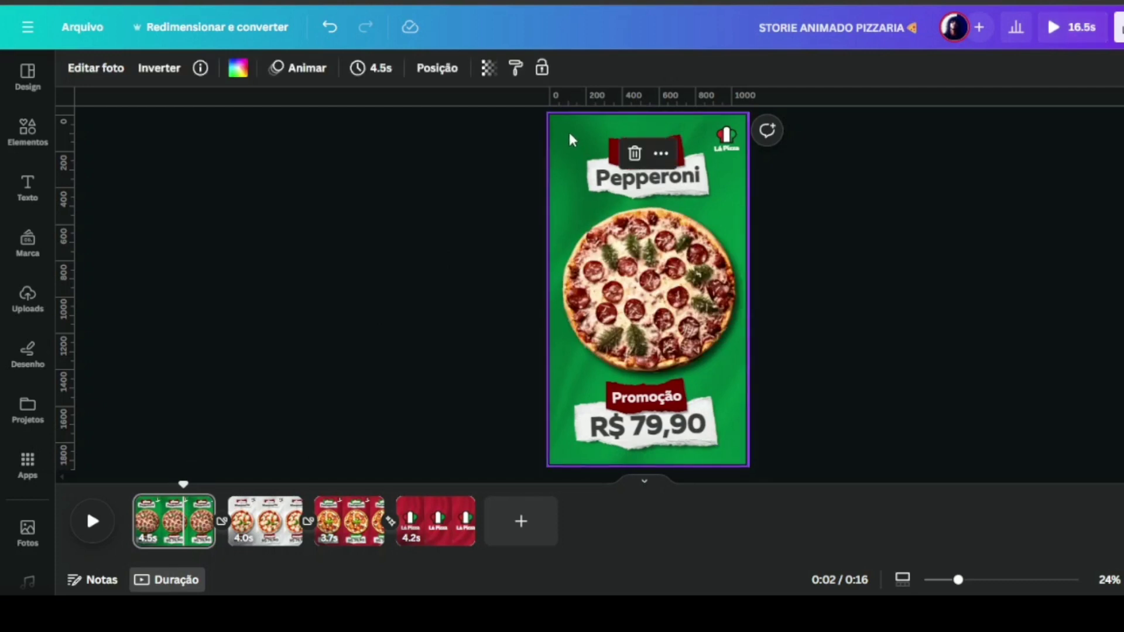
left_click(367, 69)
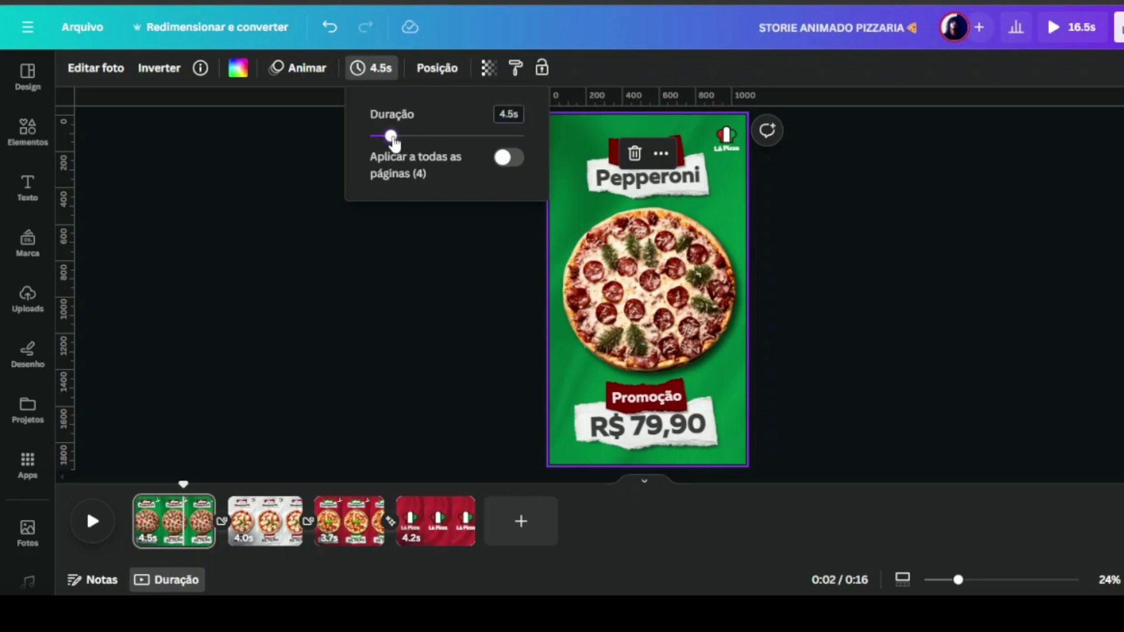
left_click_drag(399, 140, 396, 138)
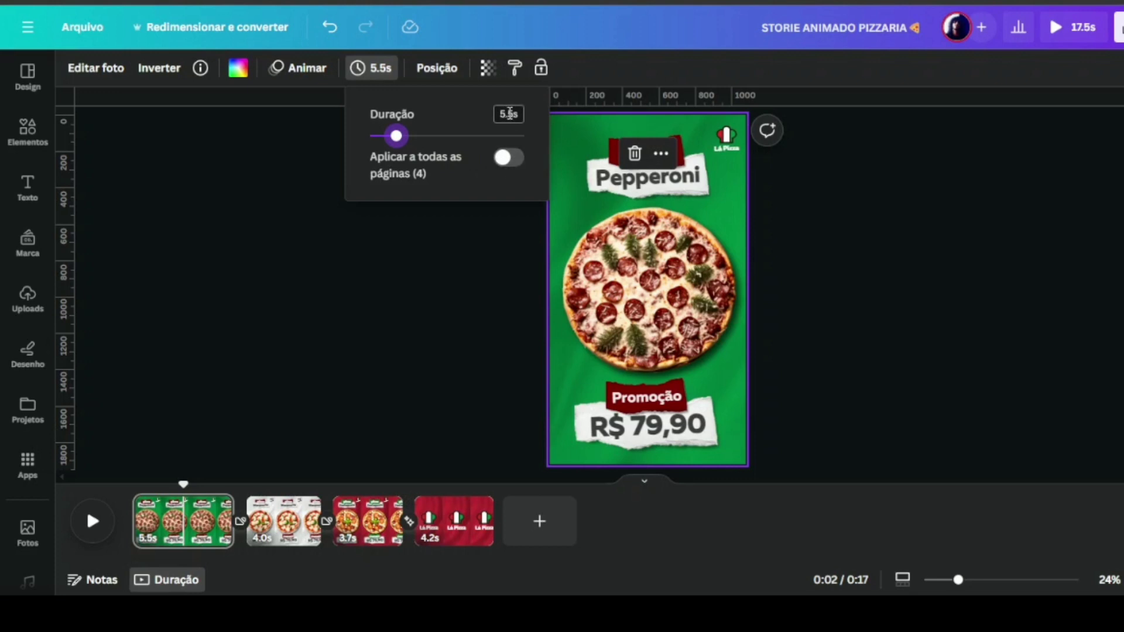
left_click(511, 160)
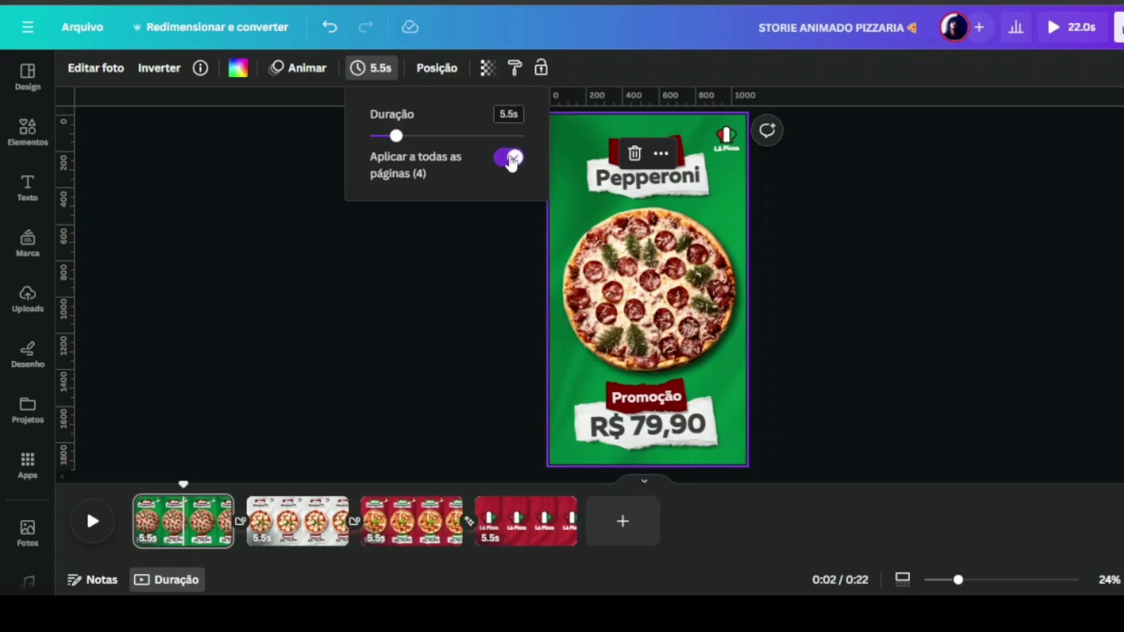
left_click(379, 394)
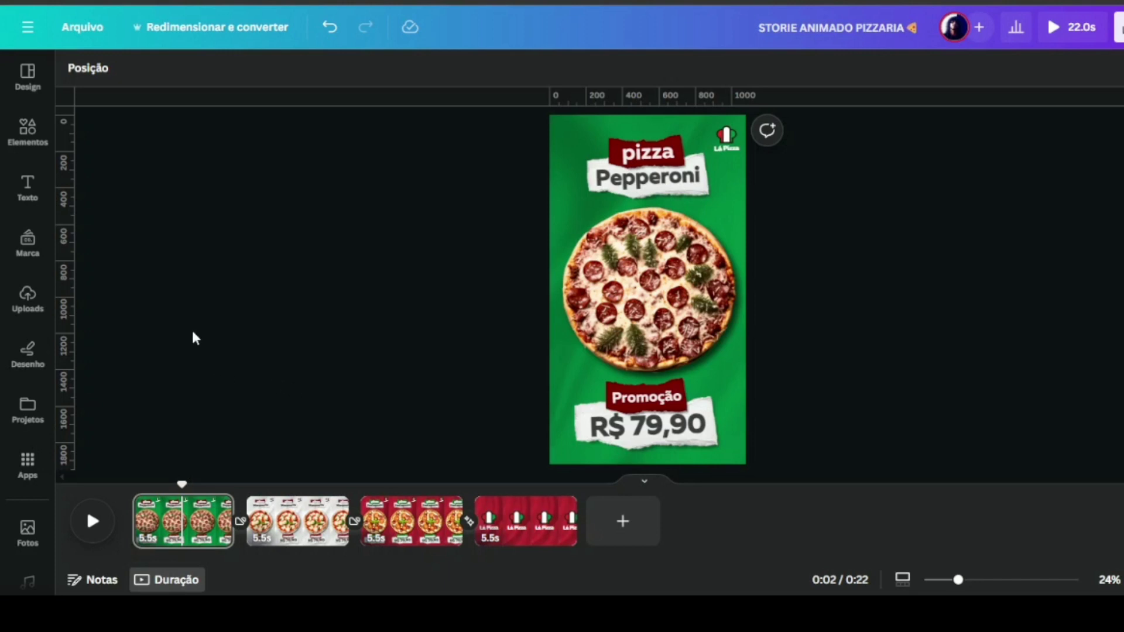
- Add the uploaded audio "Yurtube áudio Dance Of The Gy..." to the story, starting at 0.0 s on the timeline
left_click(39, 307)
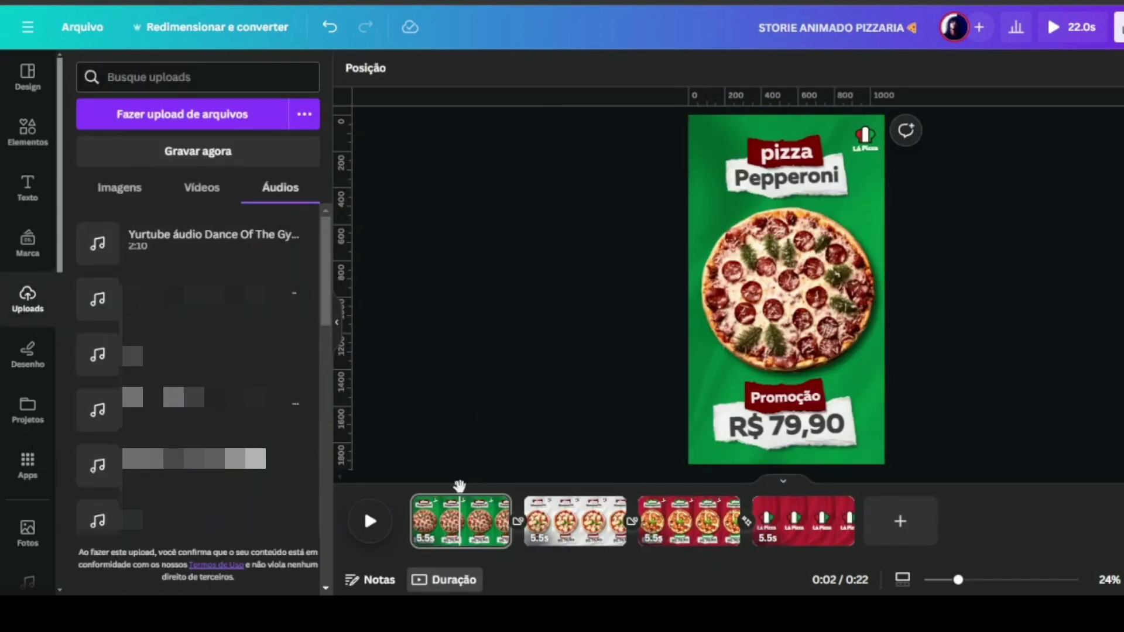
left_click_drag(460, 484, 402, 487)
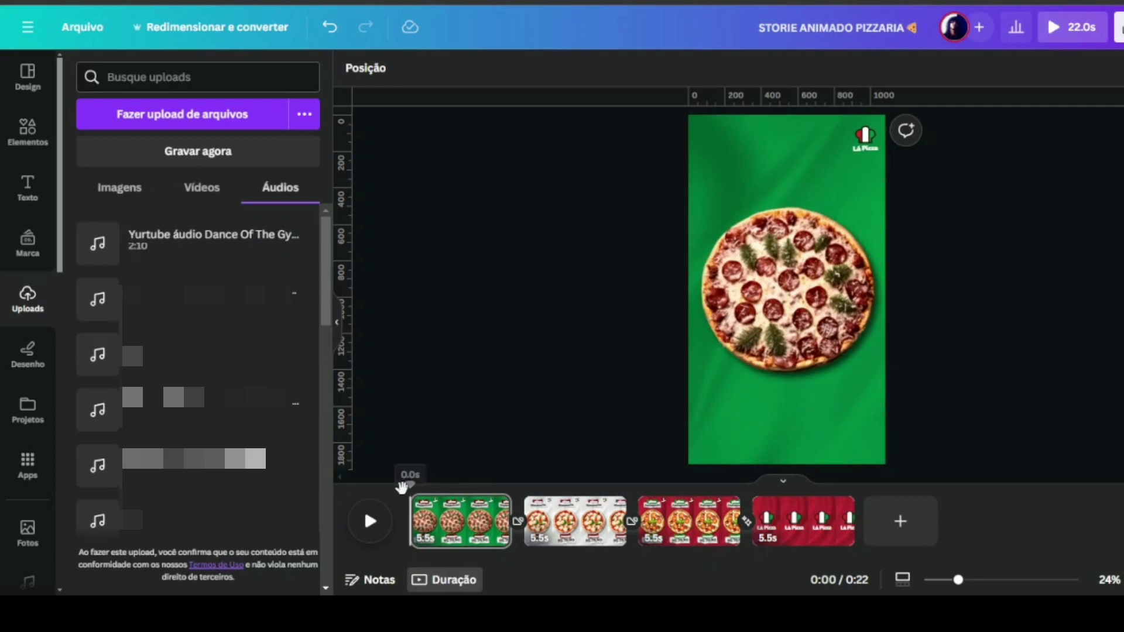
left_click(162, 255)
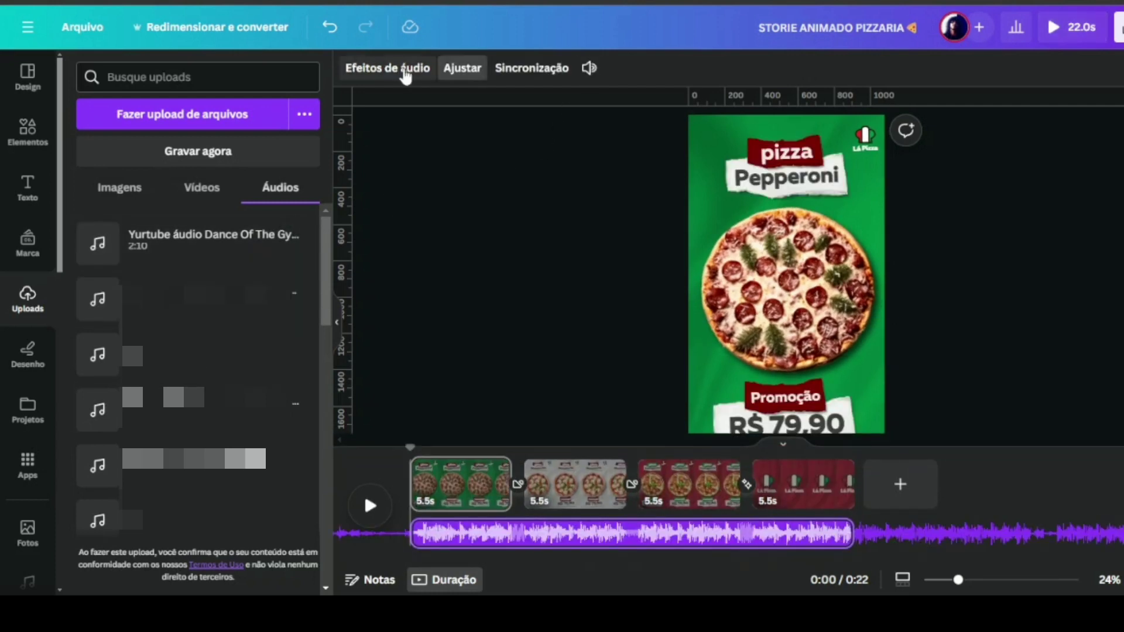
- Give the audio track a 1.1 s gradual fade-in (Entrada gradual) and a 1.0 s gradual fade-out (Saída gradual)
left_click(404, 74)
left_click_drag(68, 131, 124, 133)
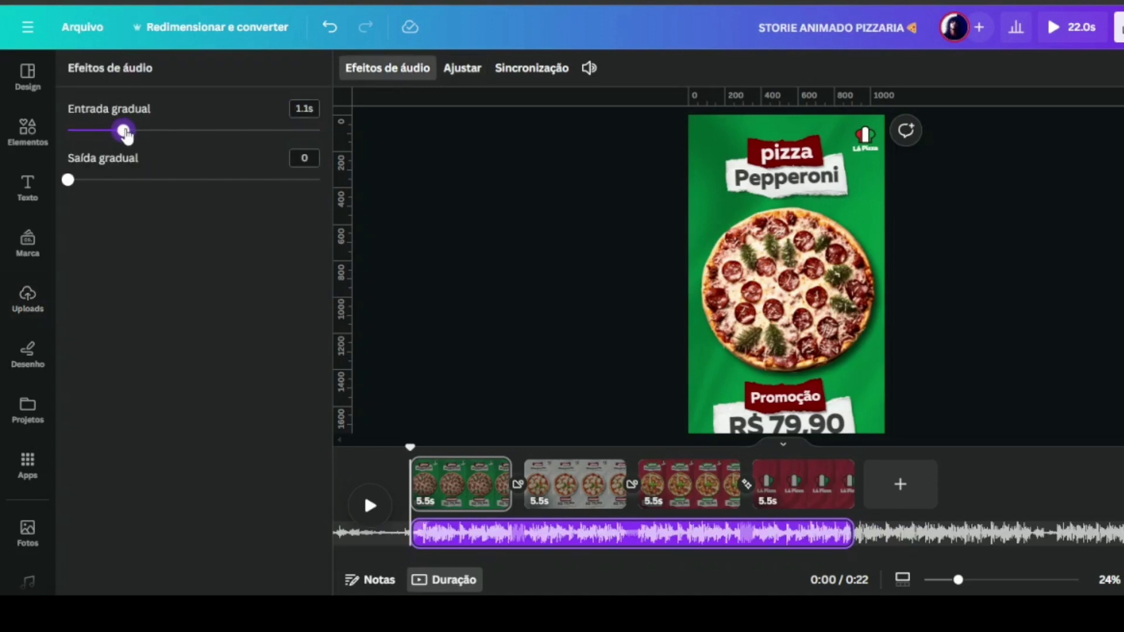
left_click_drag(72, 182, 119, 183)
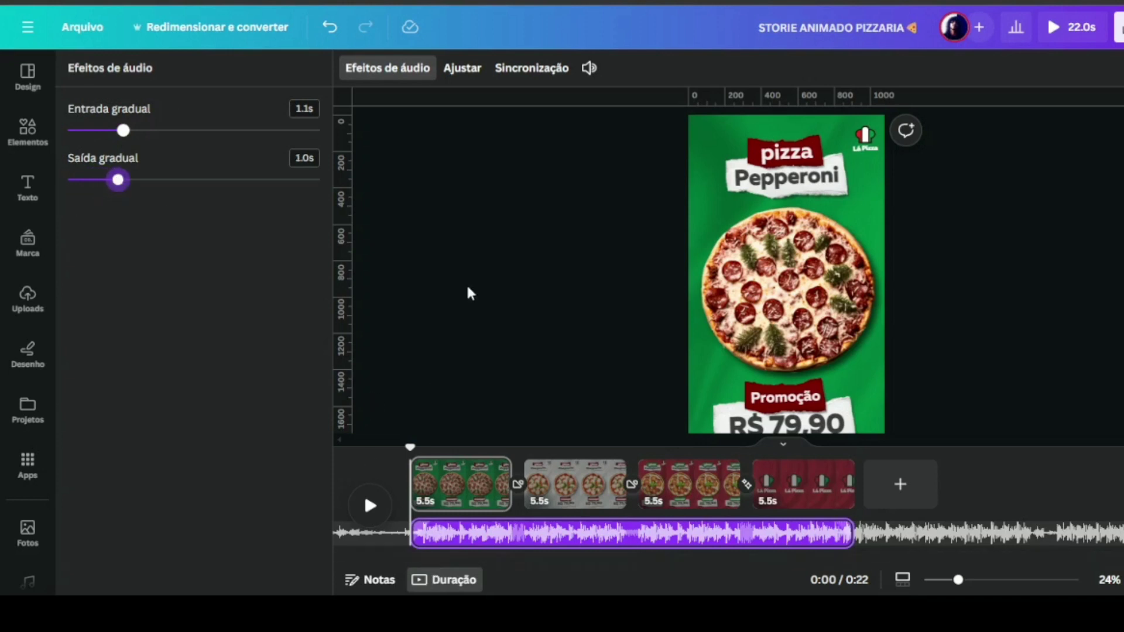
left_click(484, 273)
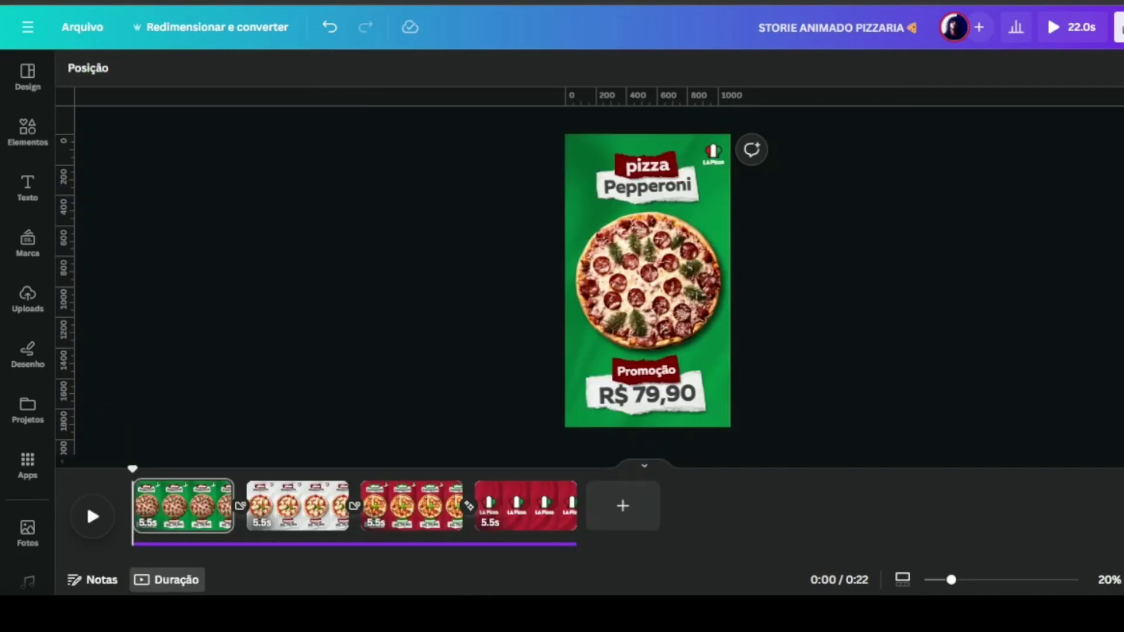